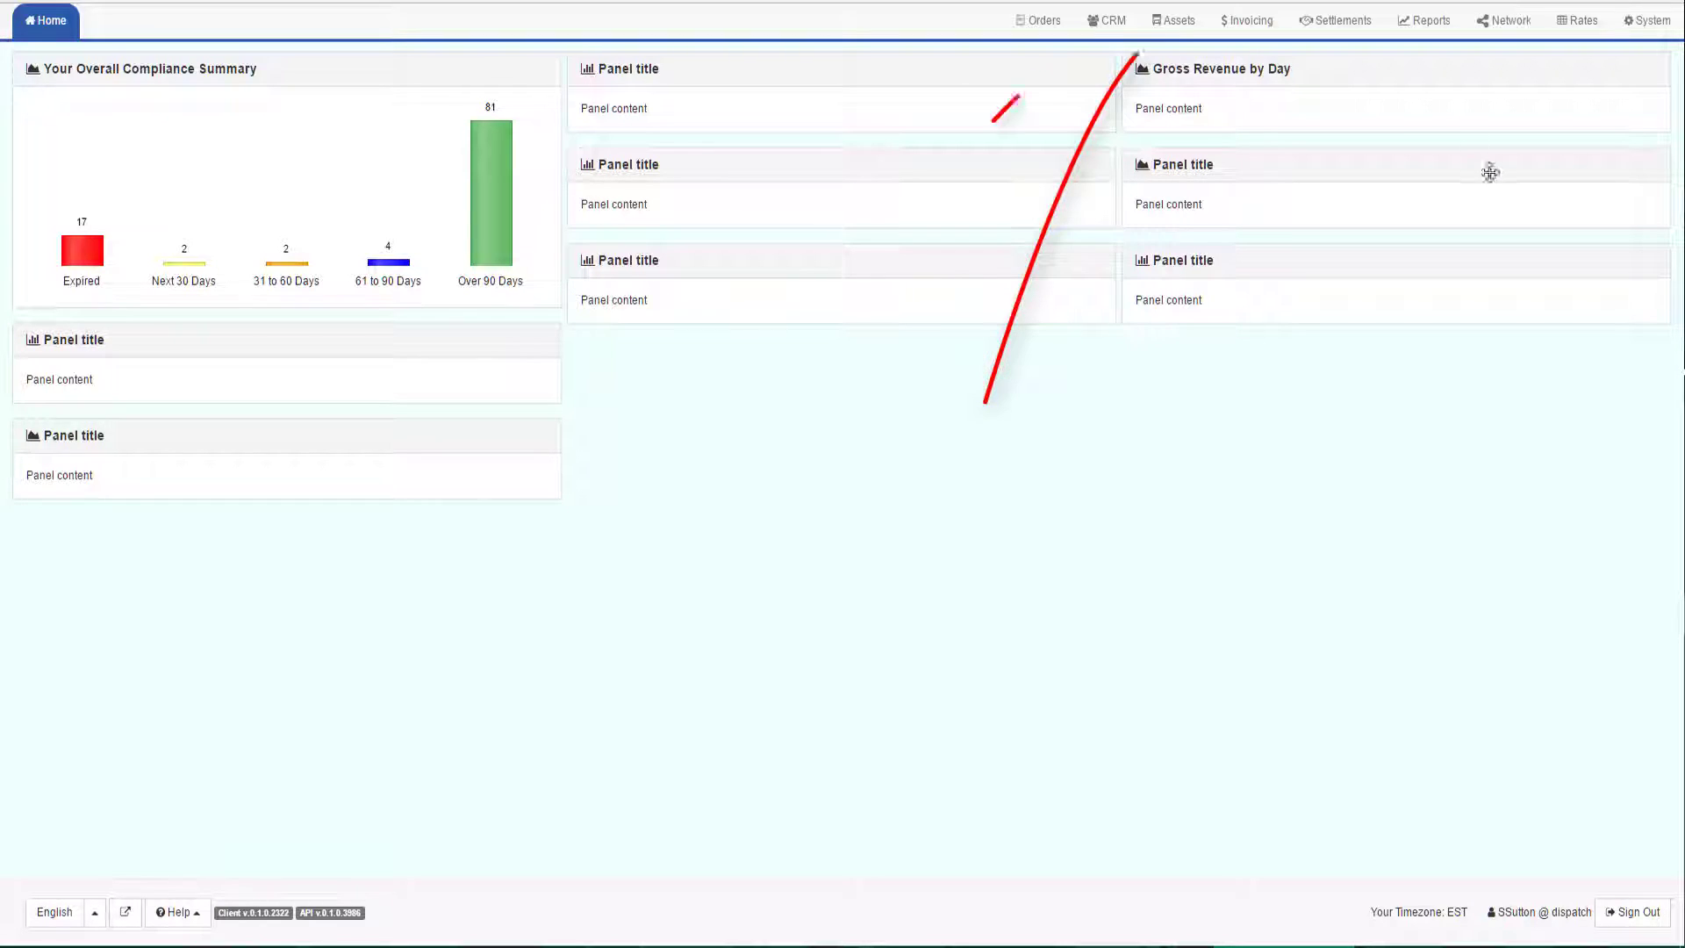
# - Show the Assets Vehicles list with the Templates filter set to Yes
pyautogui.click(1173, 20)
pyautogui.click(51, 103)
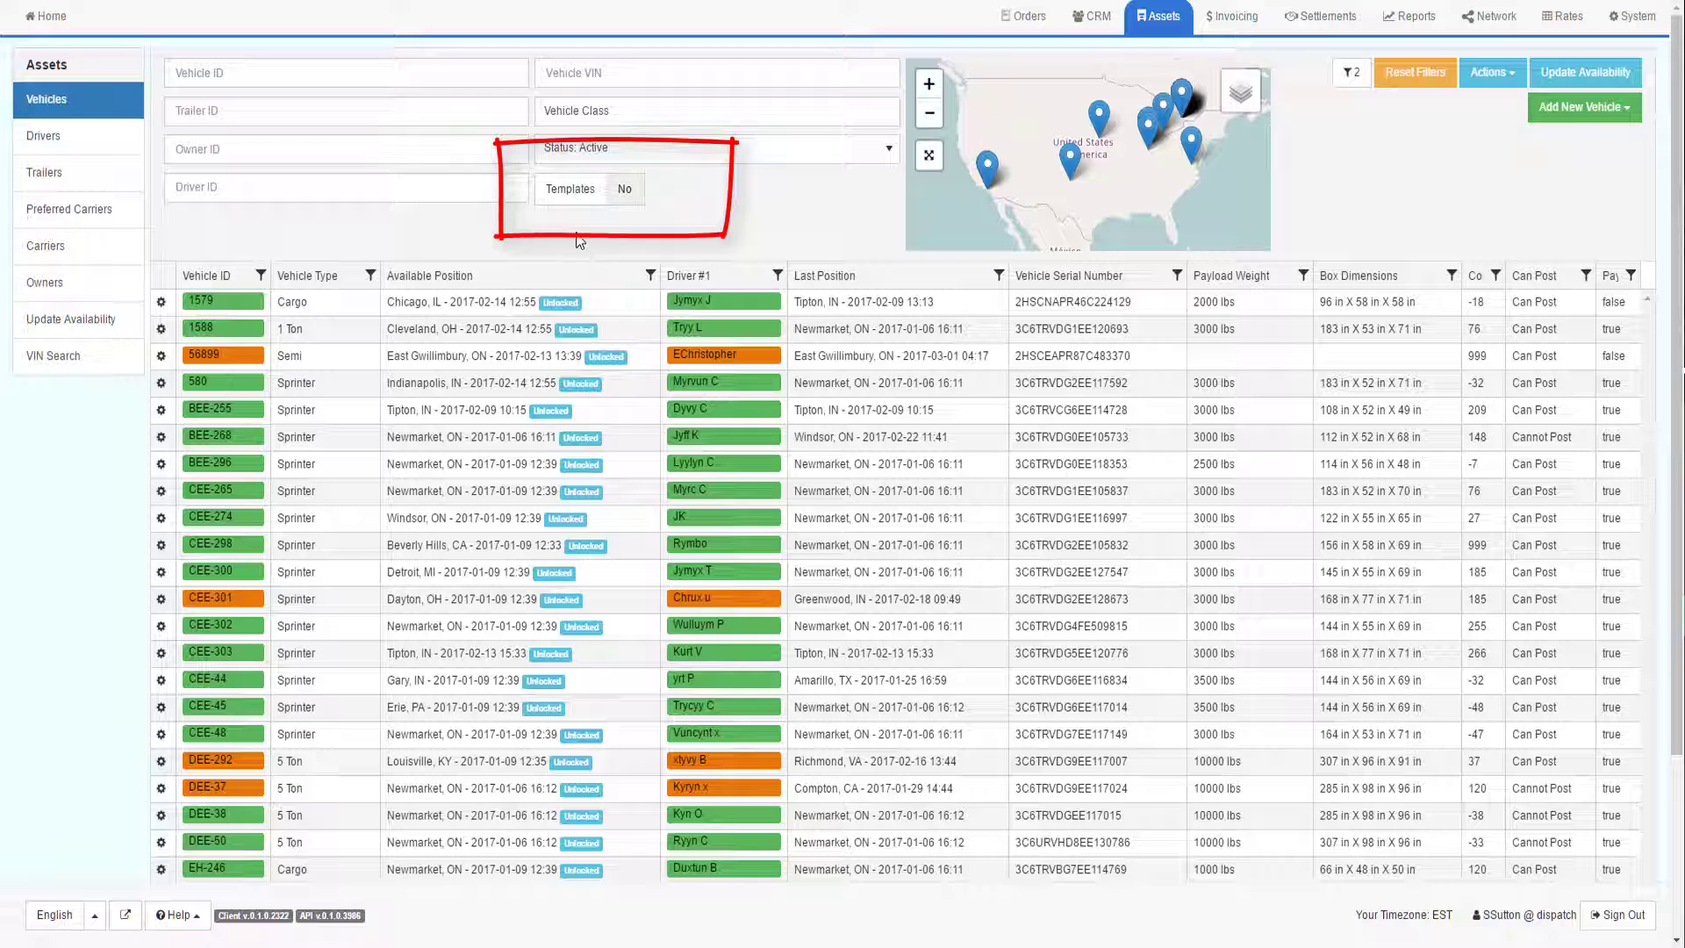
pyautogui.click(624, 189)
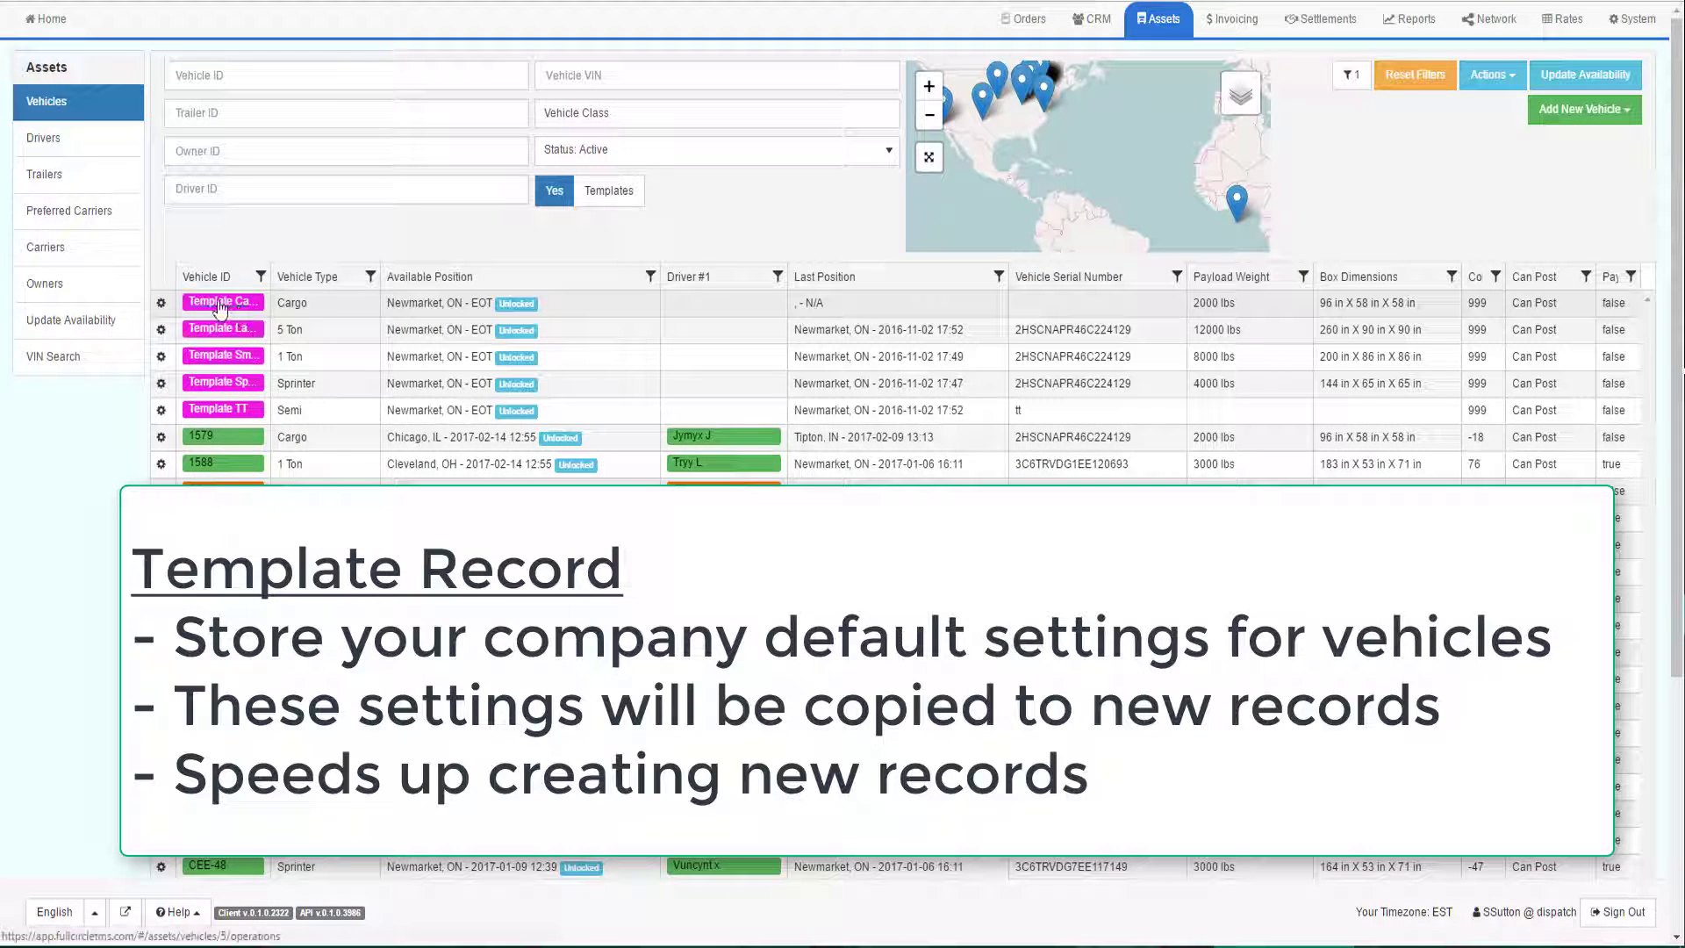
# - Open the Template Cargo Van record and bring up its Box Truck inline editor
pyautogui.click(219, 303)
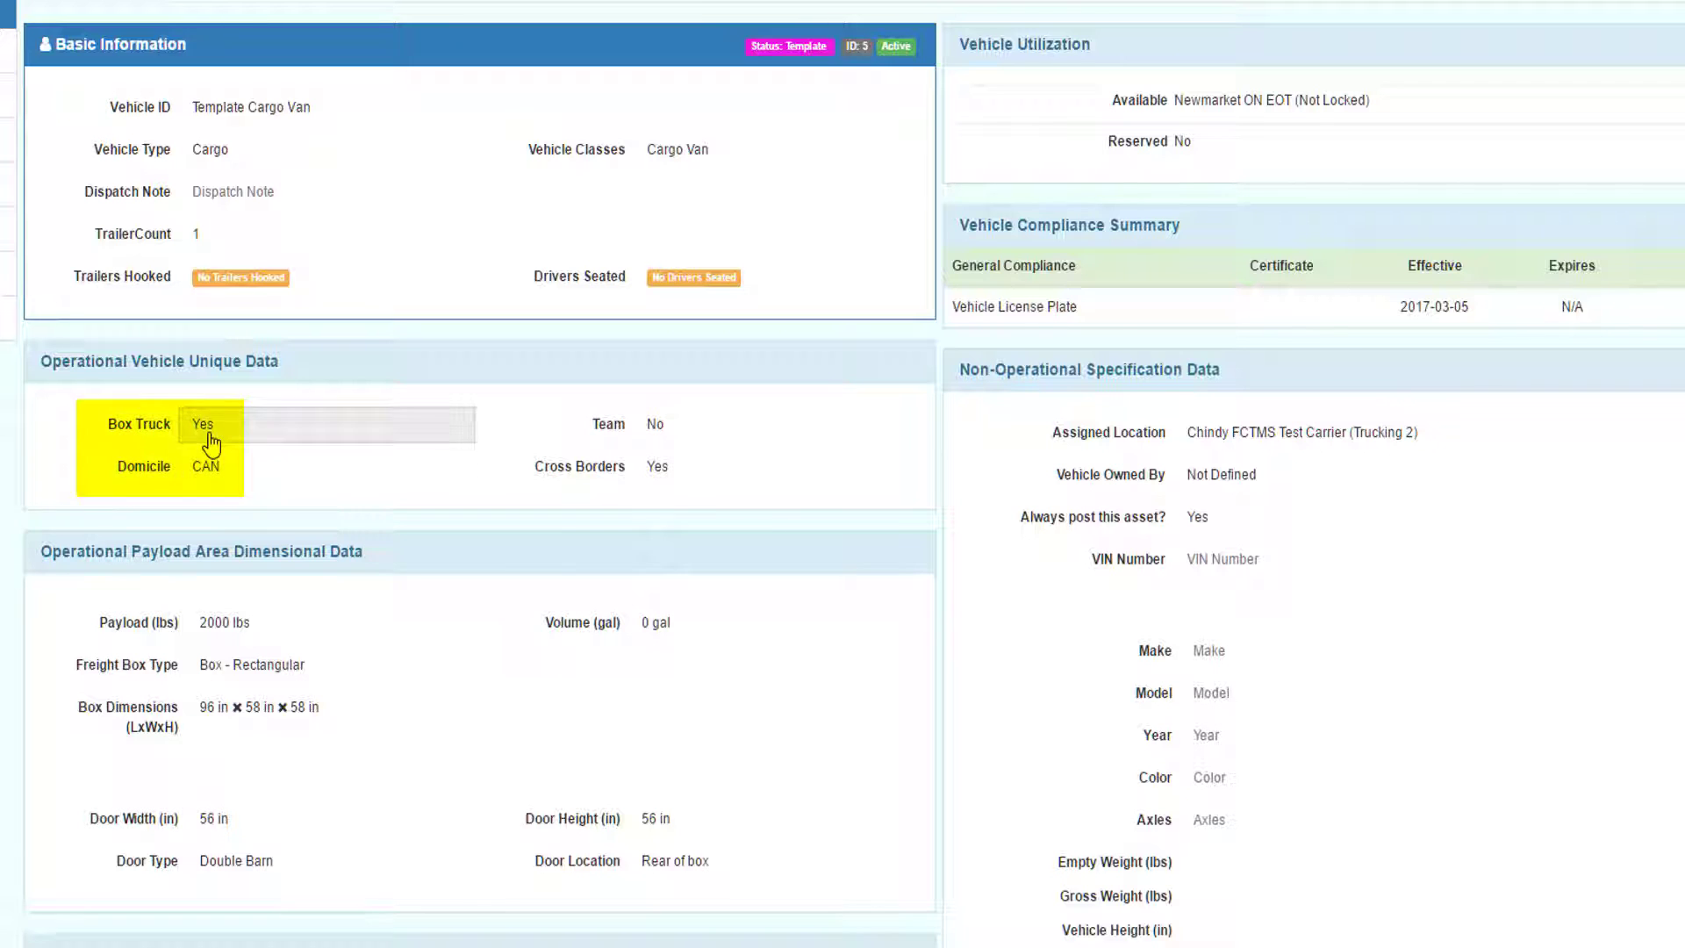
pyautogui.click(206, 426)
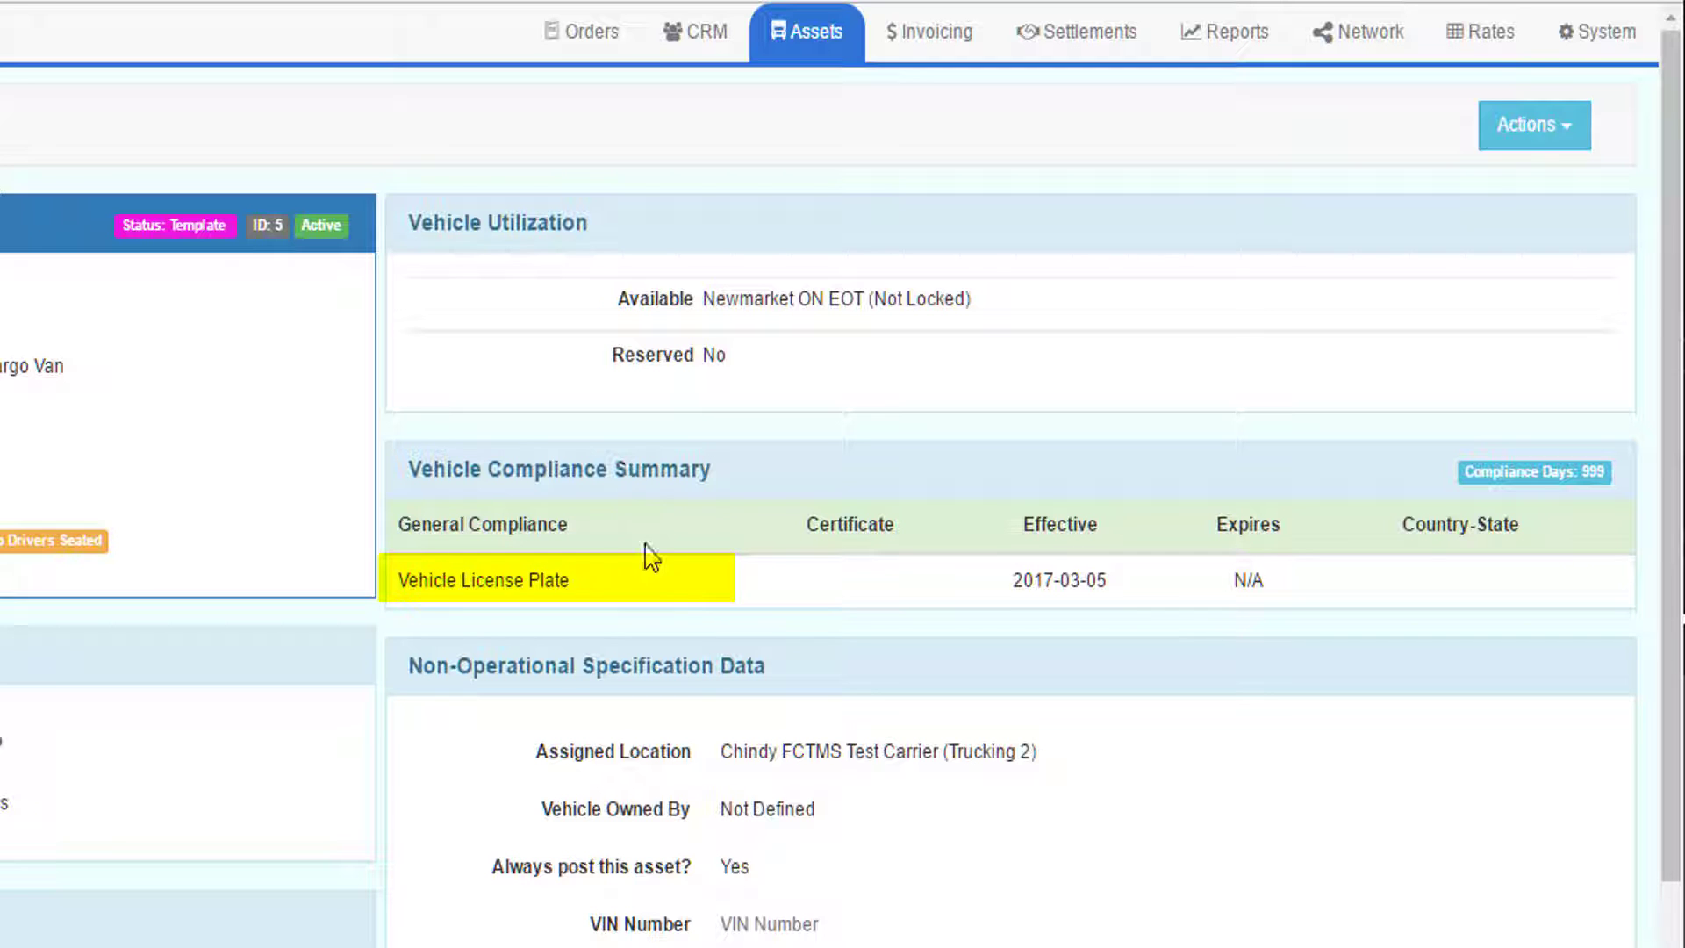
# - Add an Emission Testing compliance to the Template Cargo Van and save it
pyautogui.click(652, 580)
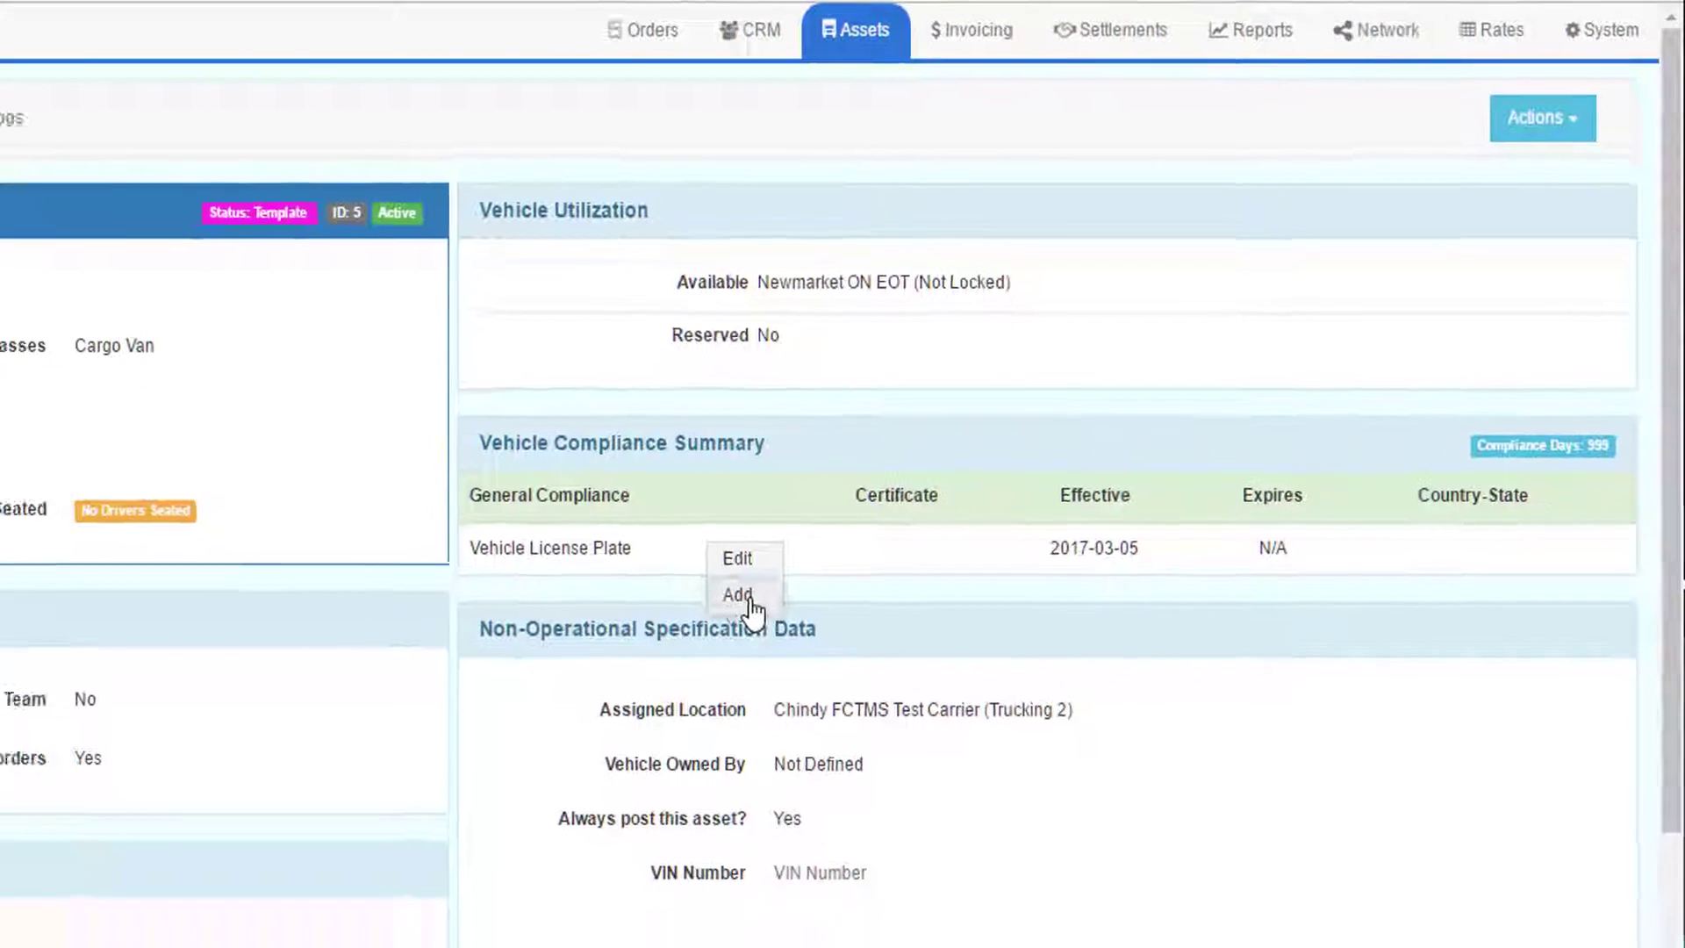
pyautogui.click(684, 630)
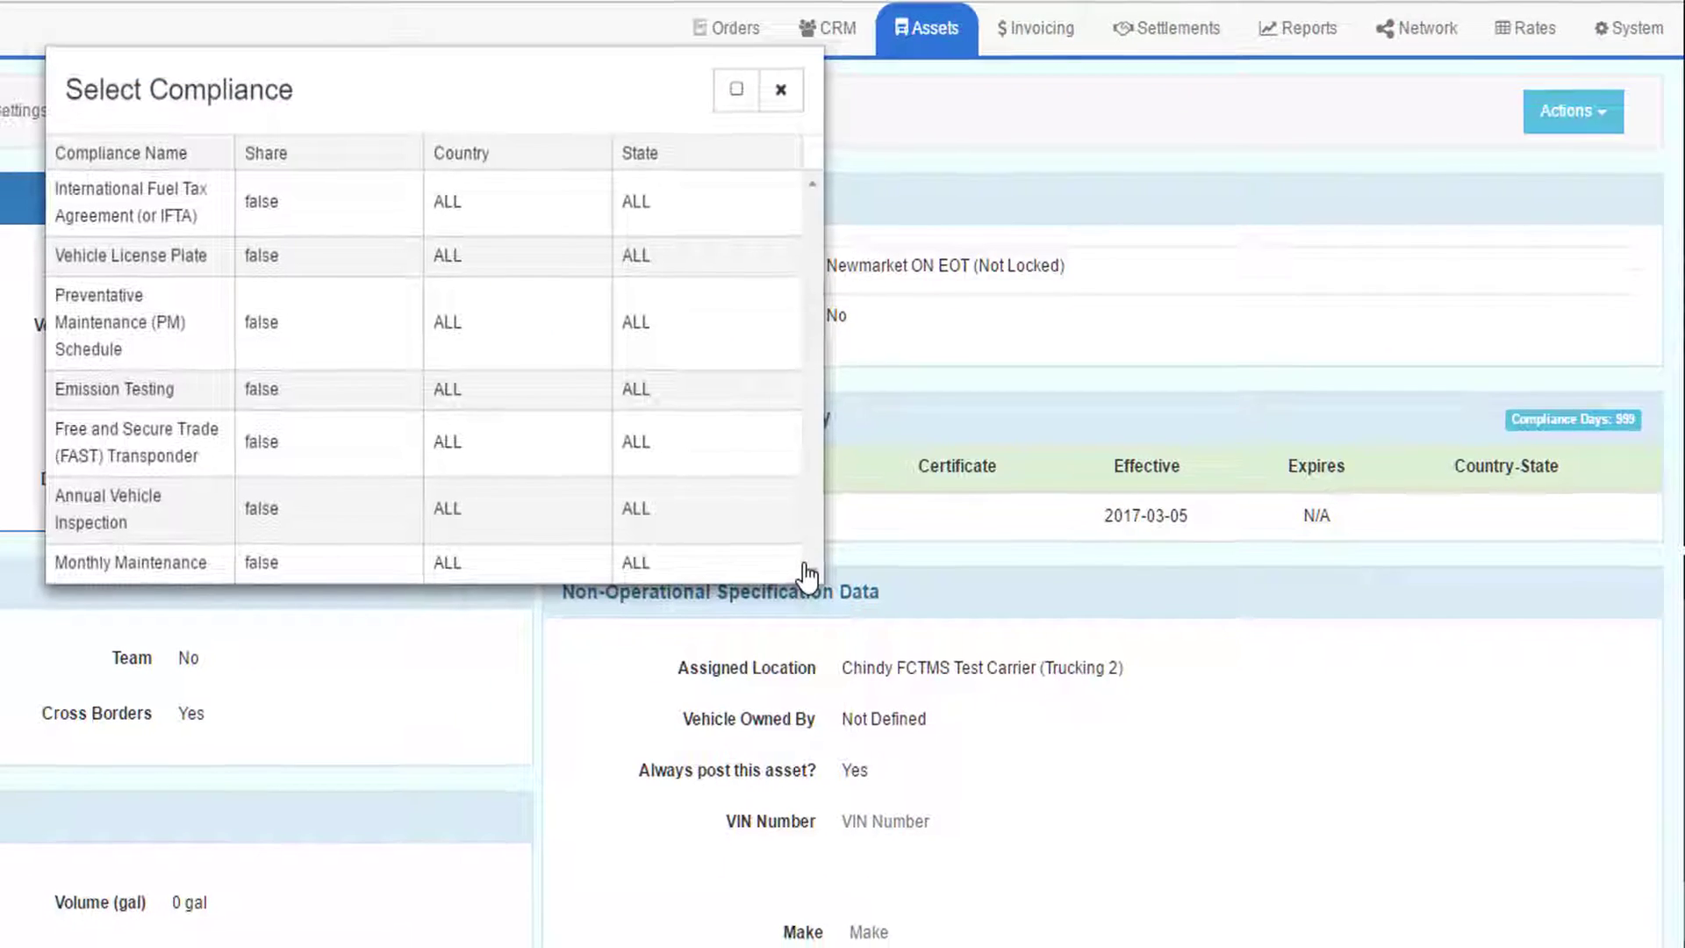
pyautogui.click(225, 390)
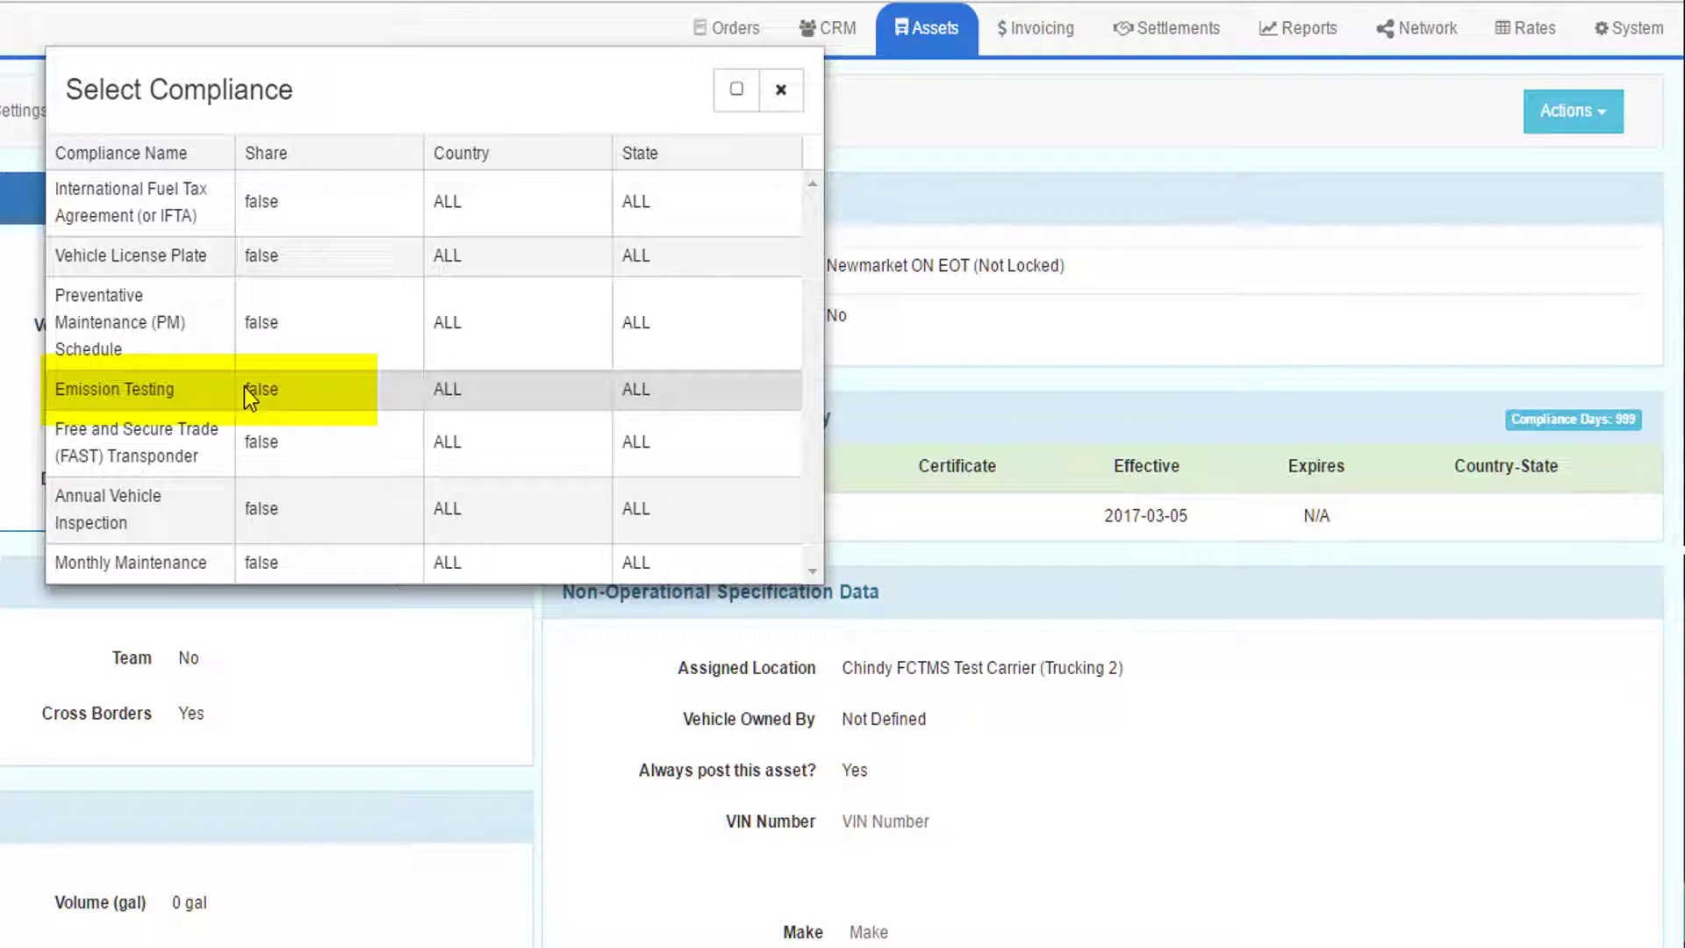
pyautogui.doubleClick(244, 389)
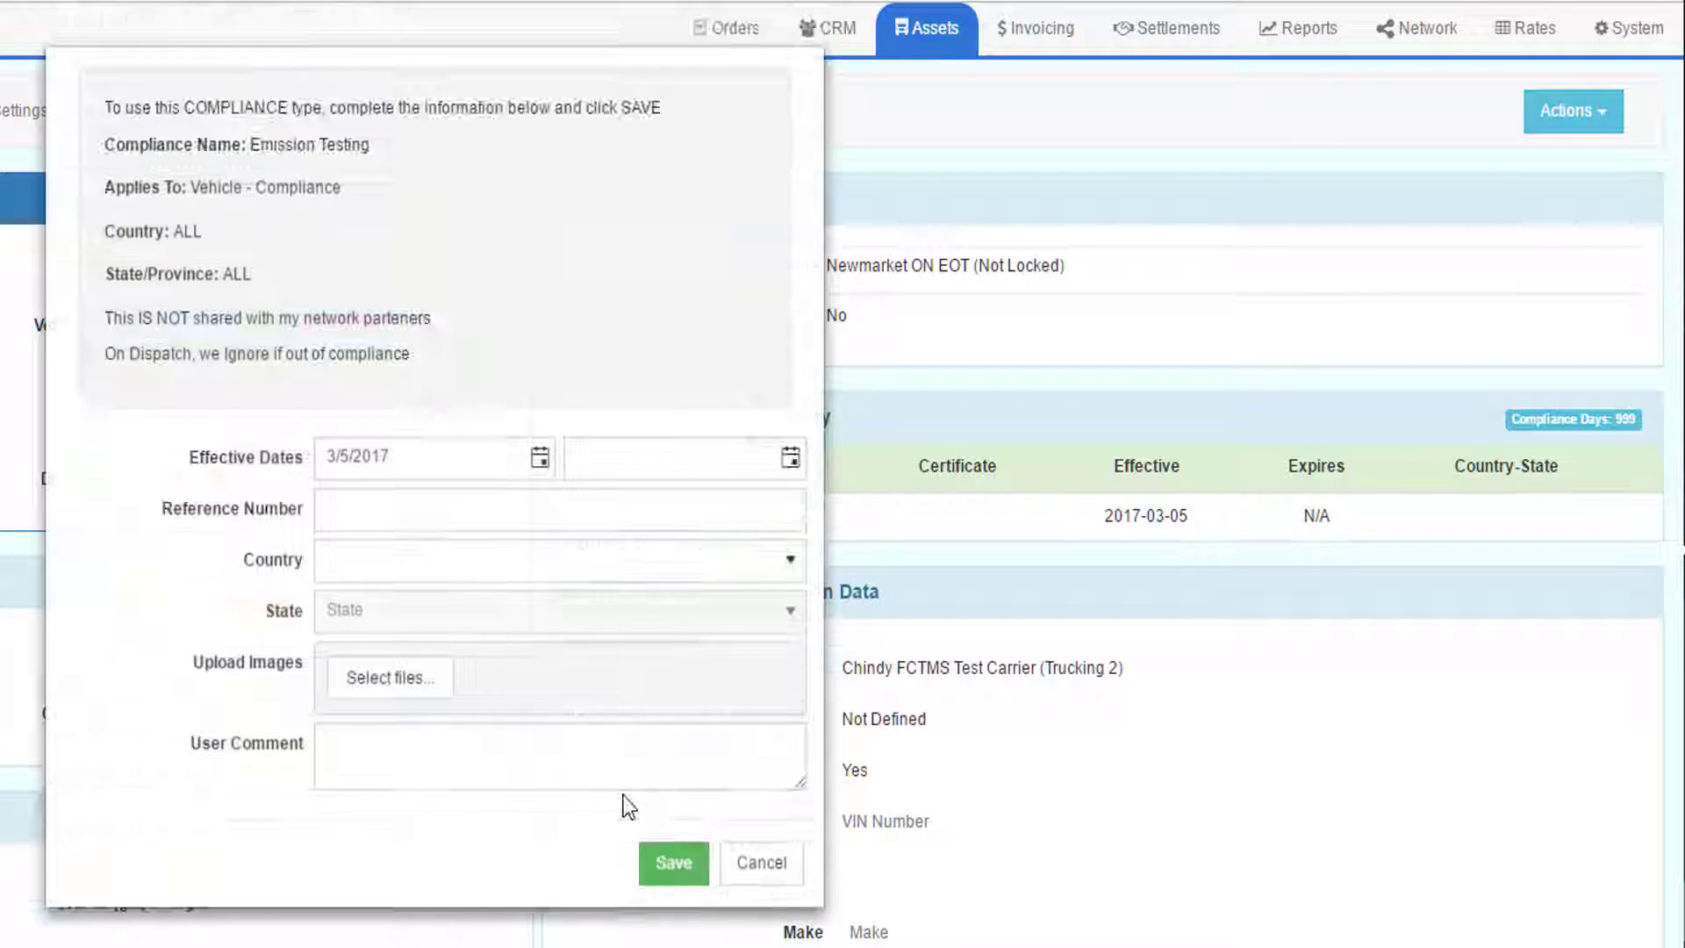
pyautogui.click(674, 864)
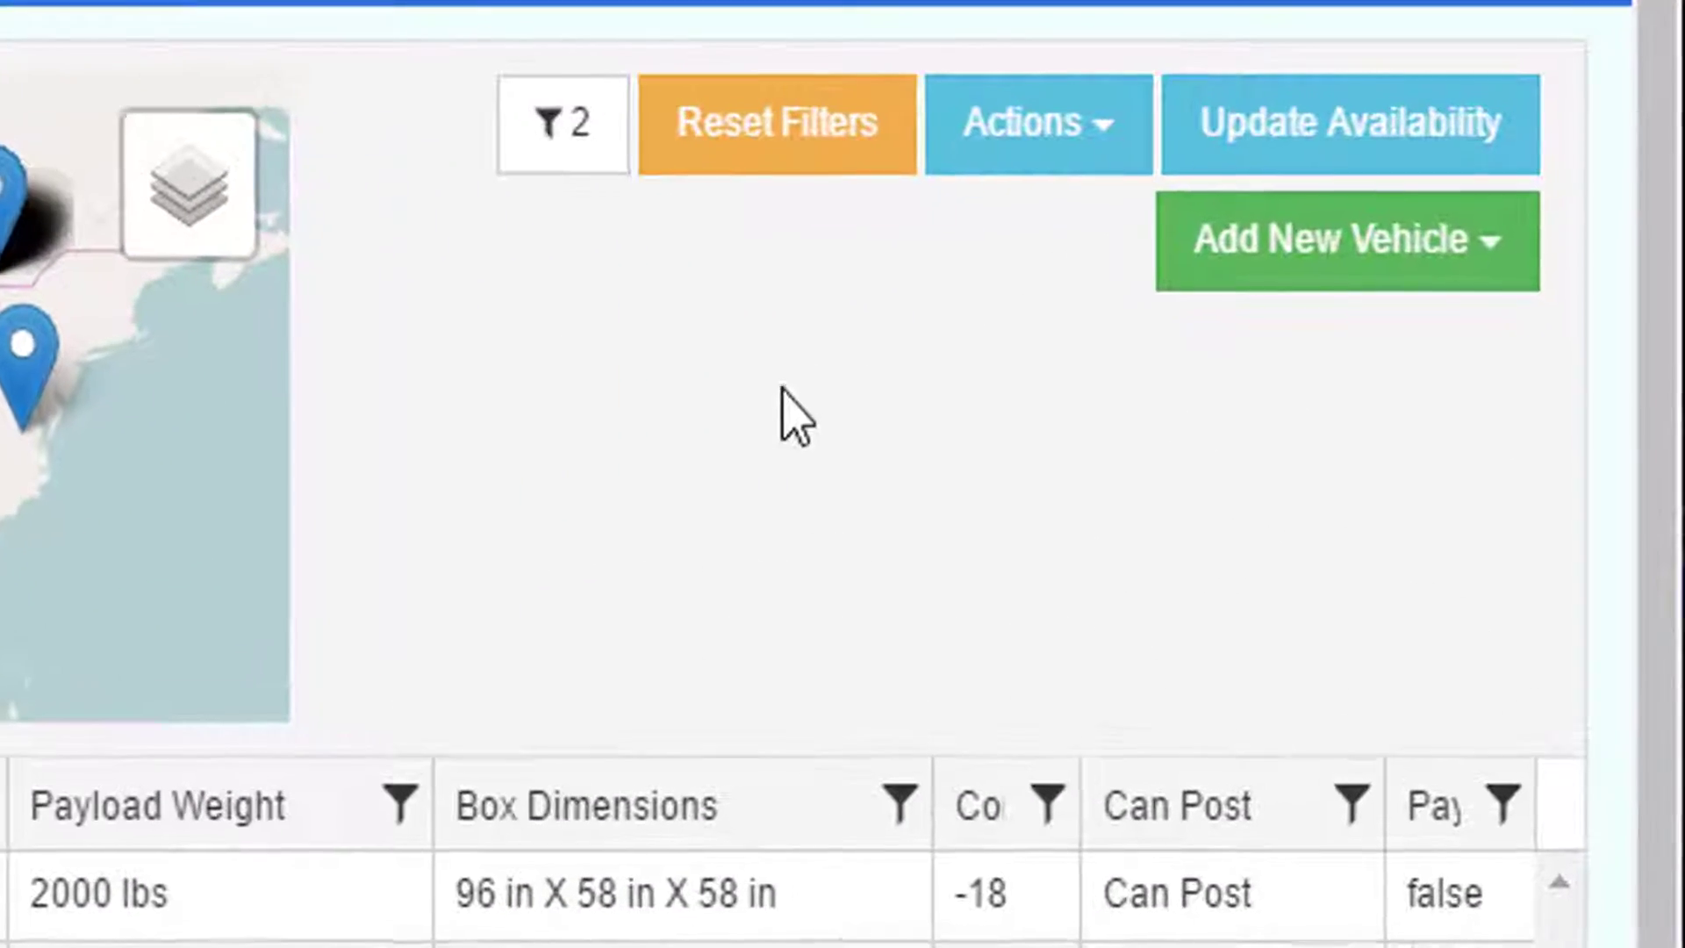
# - Start a New Vehicle form from Template Cargo Van in the Add New Vehicle dropdown
pyautogui.click(1497, 253)
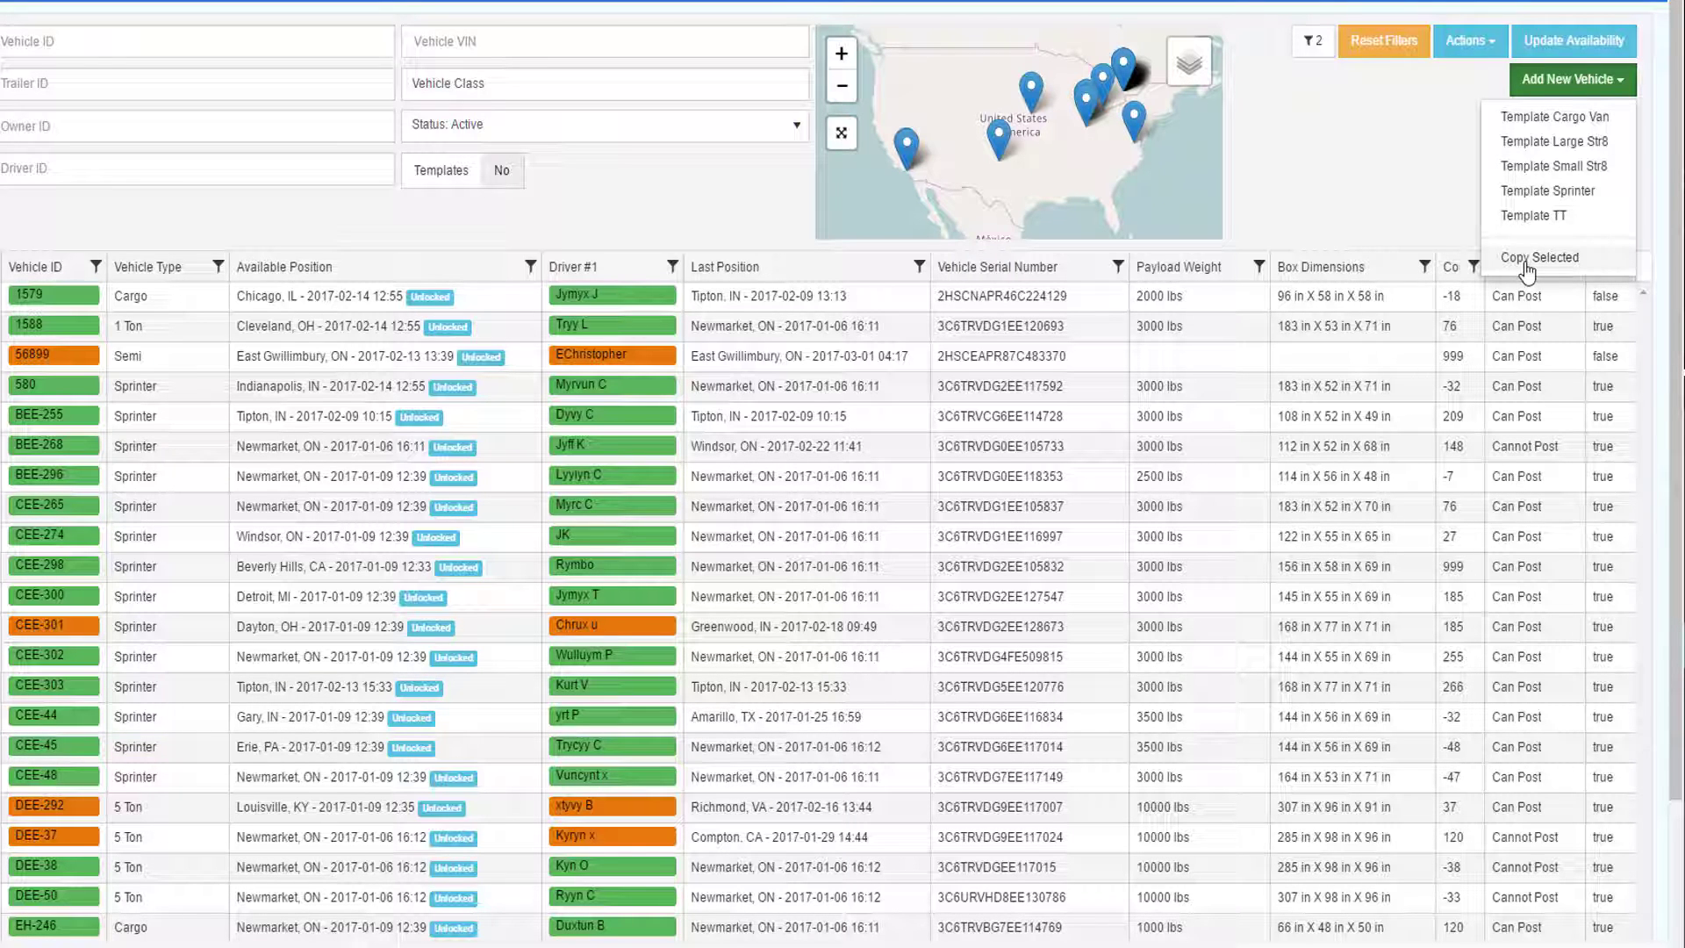
pyautogui.click(1527, 263)
pyautogui.click(1562, 90)
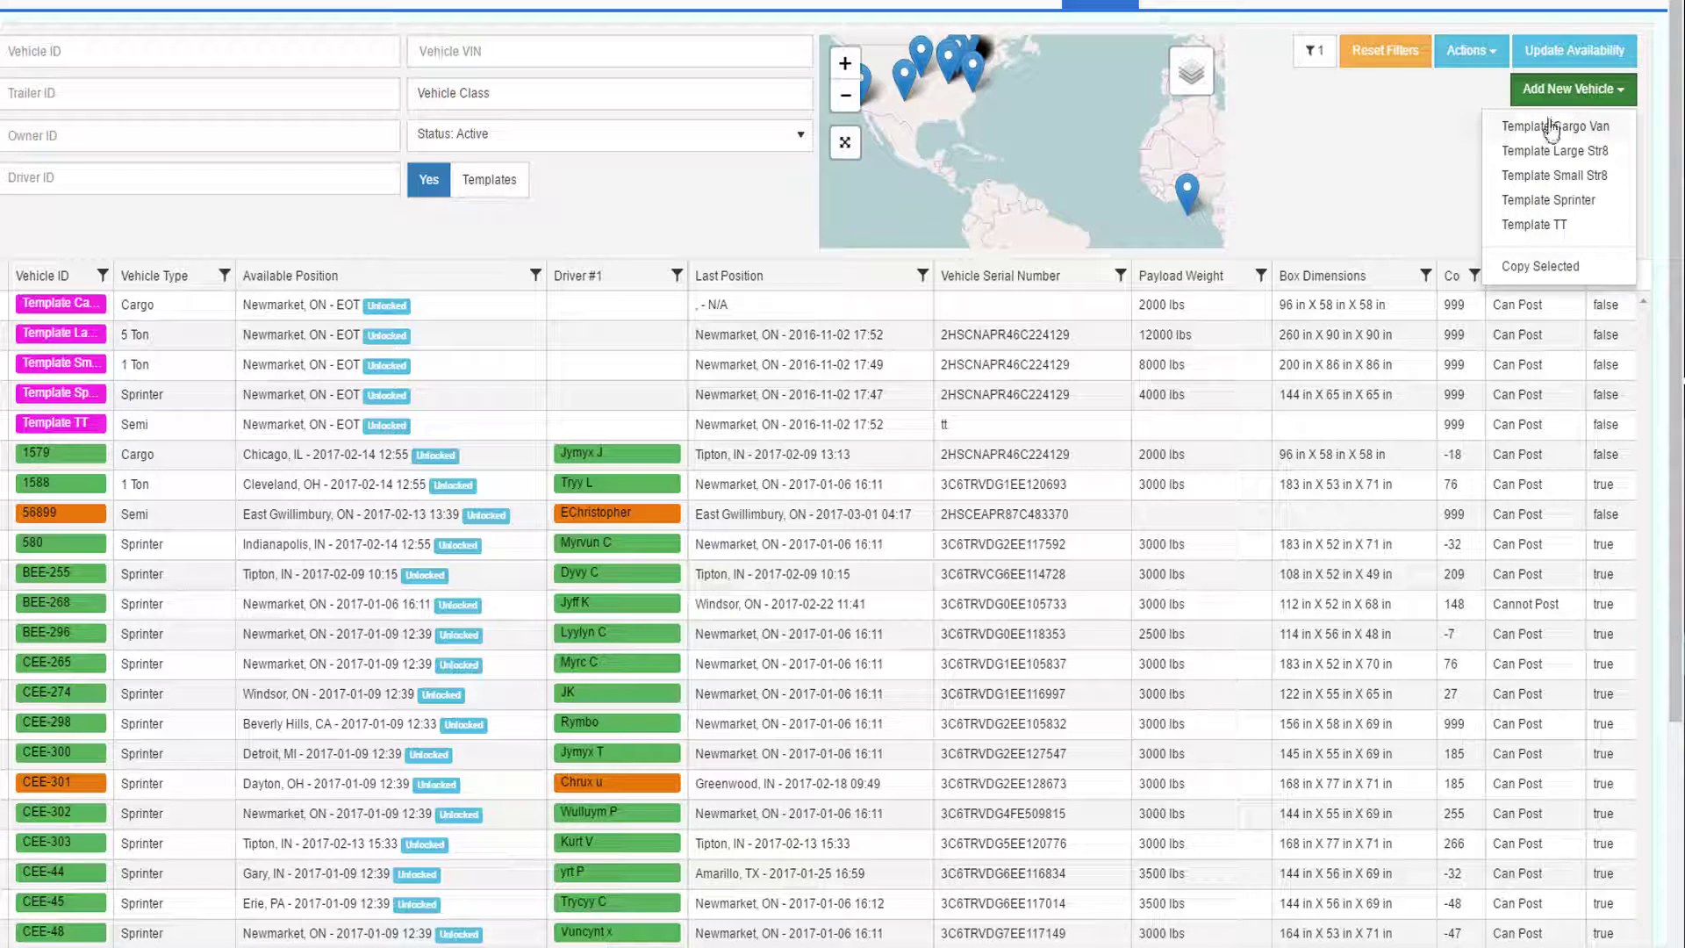
pyautogui.click(1552, 127)
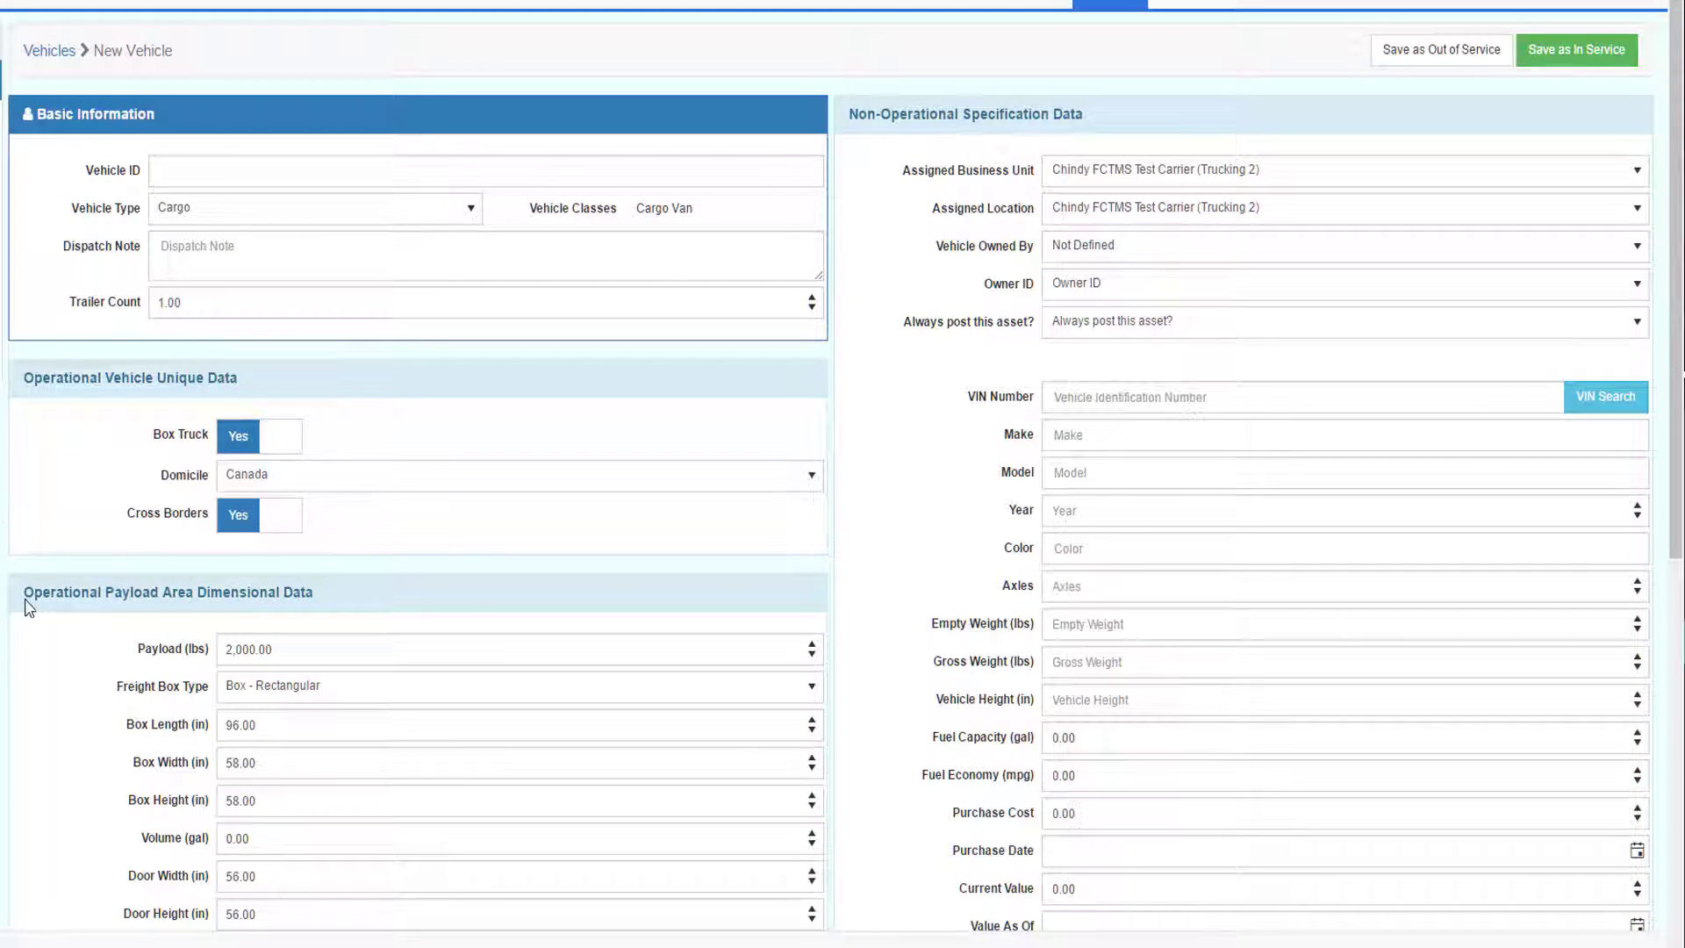
# - Enter rtr as the new vehicle's ID
pyautogui.scroll(-5, 104, 527)
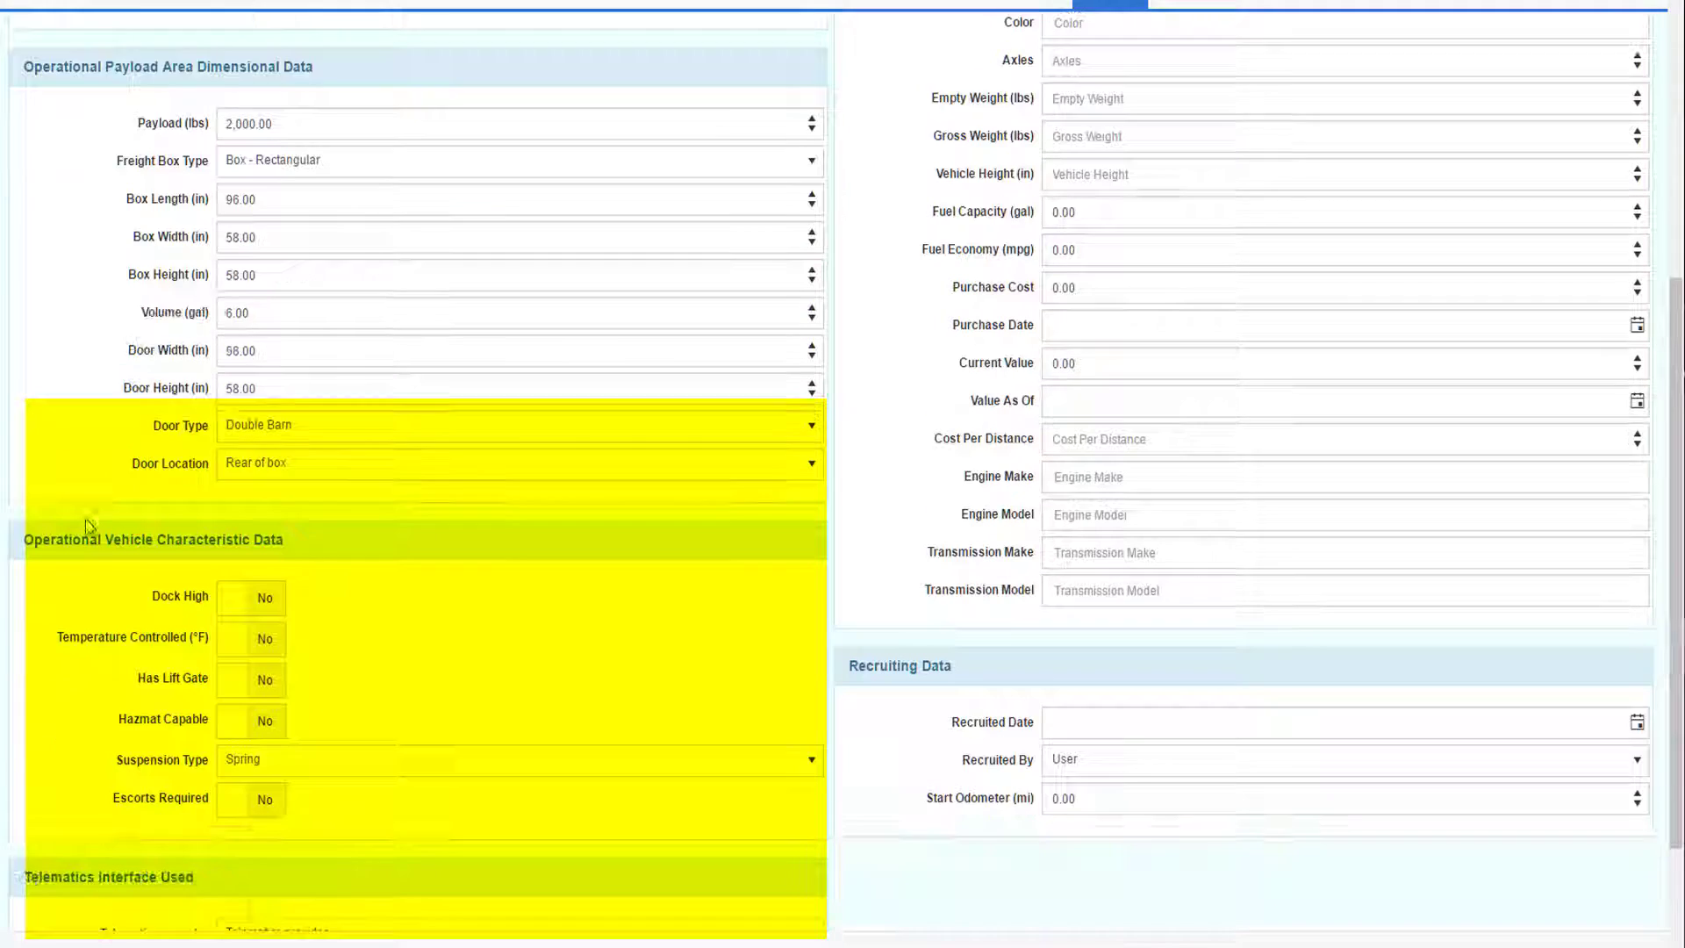
pyautogui.scroll(-1, 85, 524)
pyautogui.scroll(5, 412, 689)
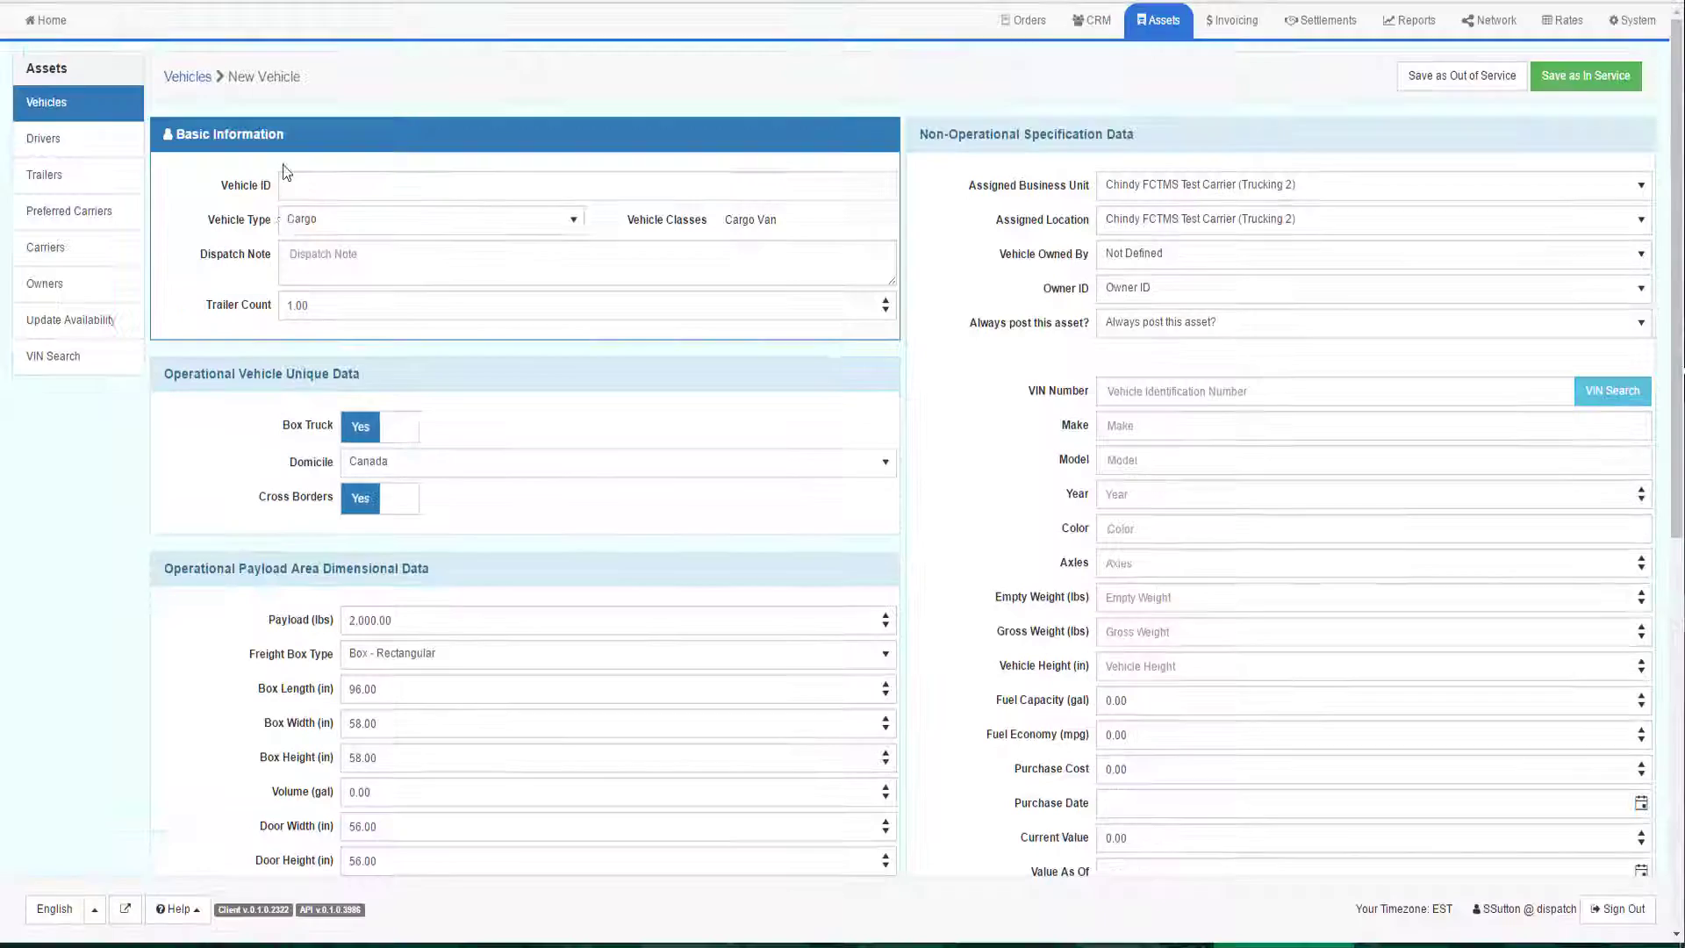
pyautogui.click(297, 188)
pyautogui.write('rtr')
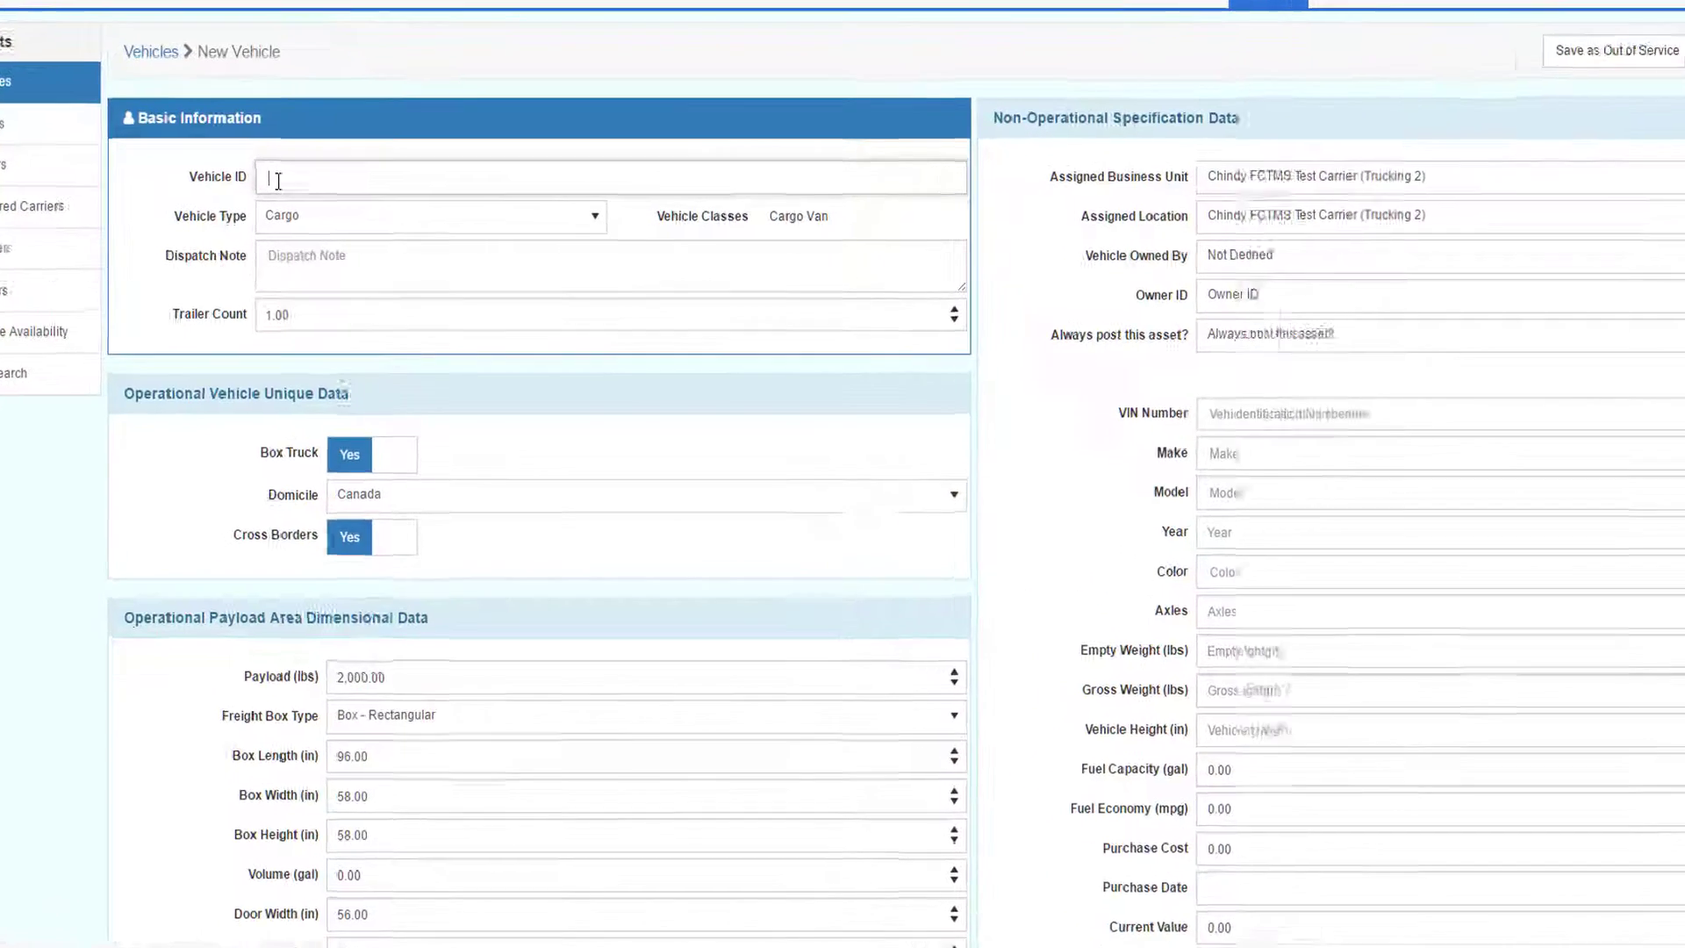
# - Keep Cargo type and Canada domicile, and set Trailer Count to 0
pyautogui.click(317, 221)
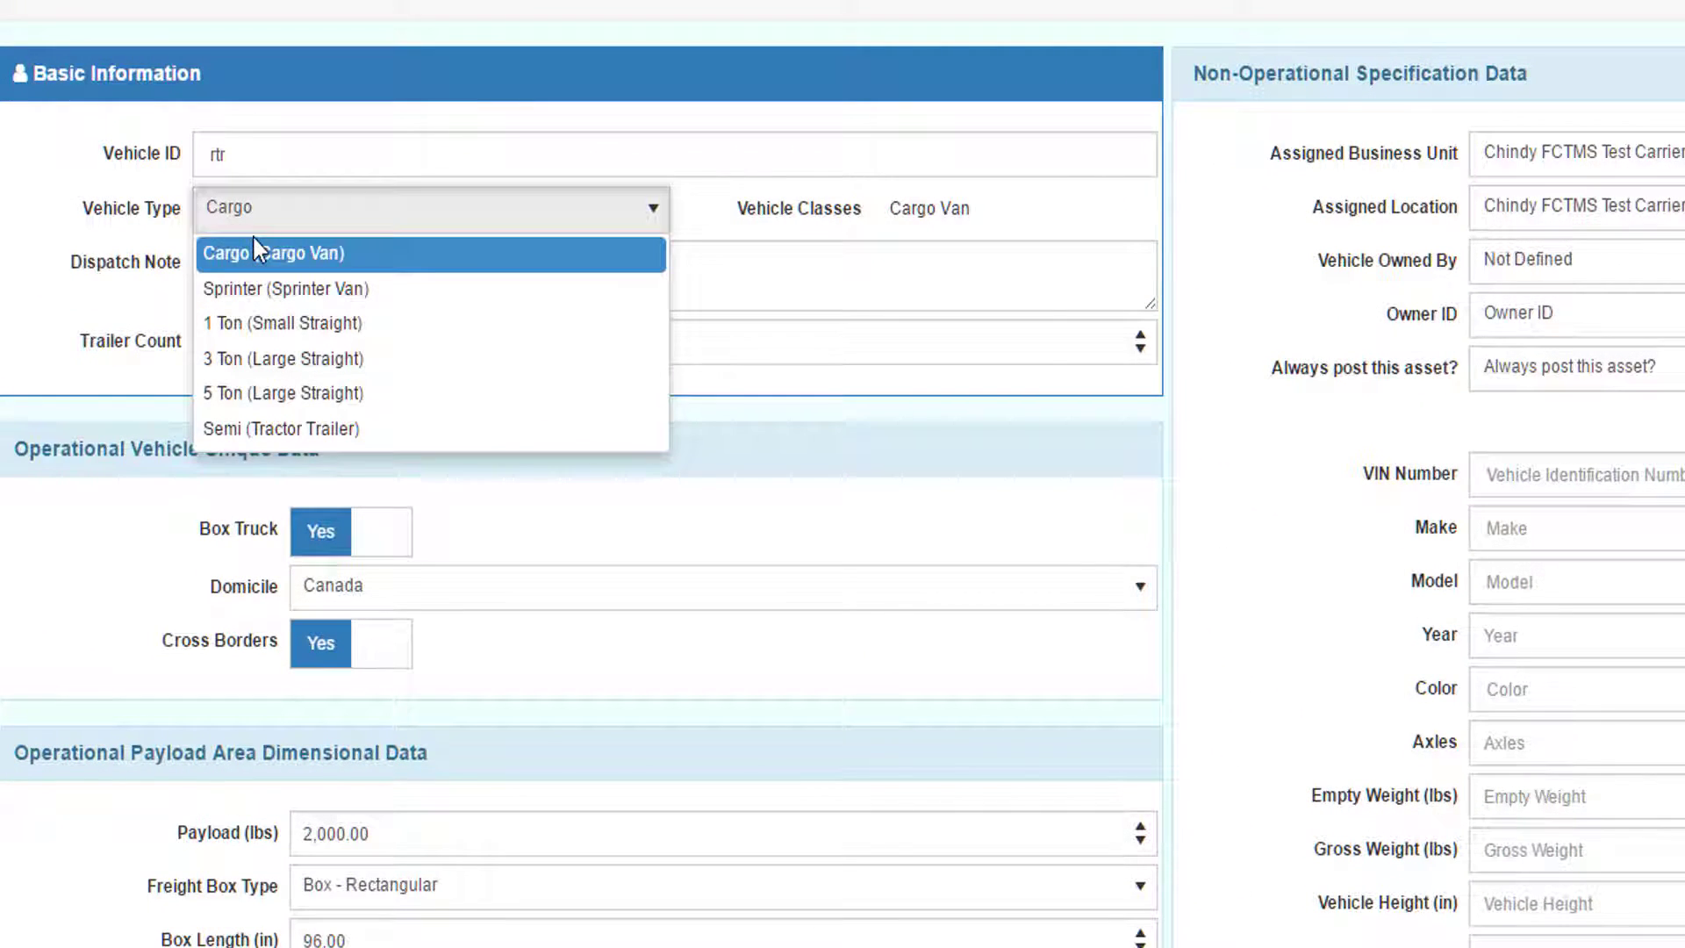
pyautogui.click(253, 252)
pyautogui.click(207, 346)
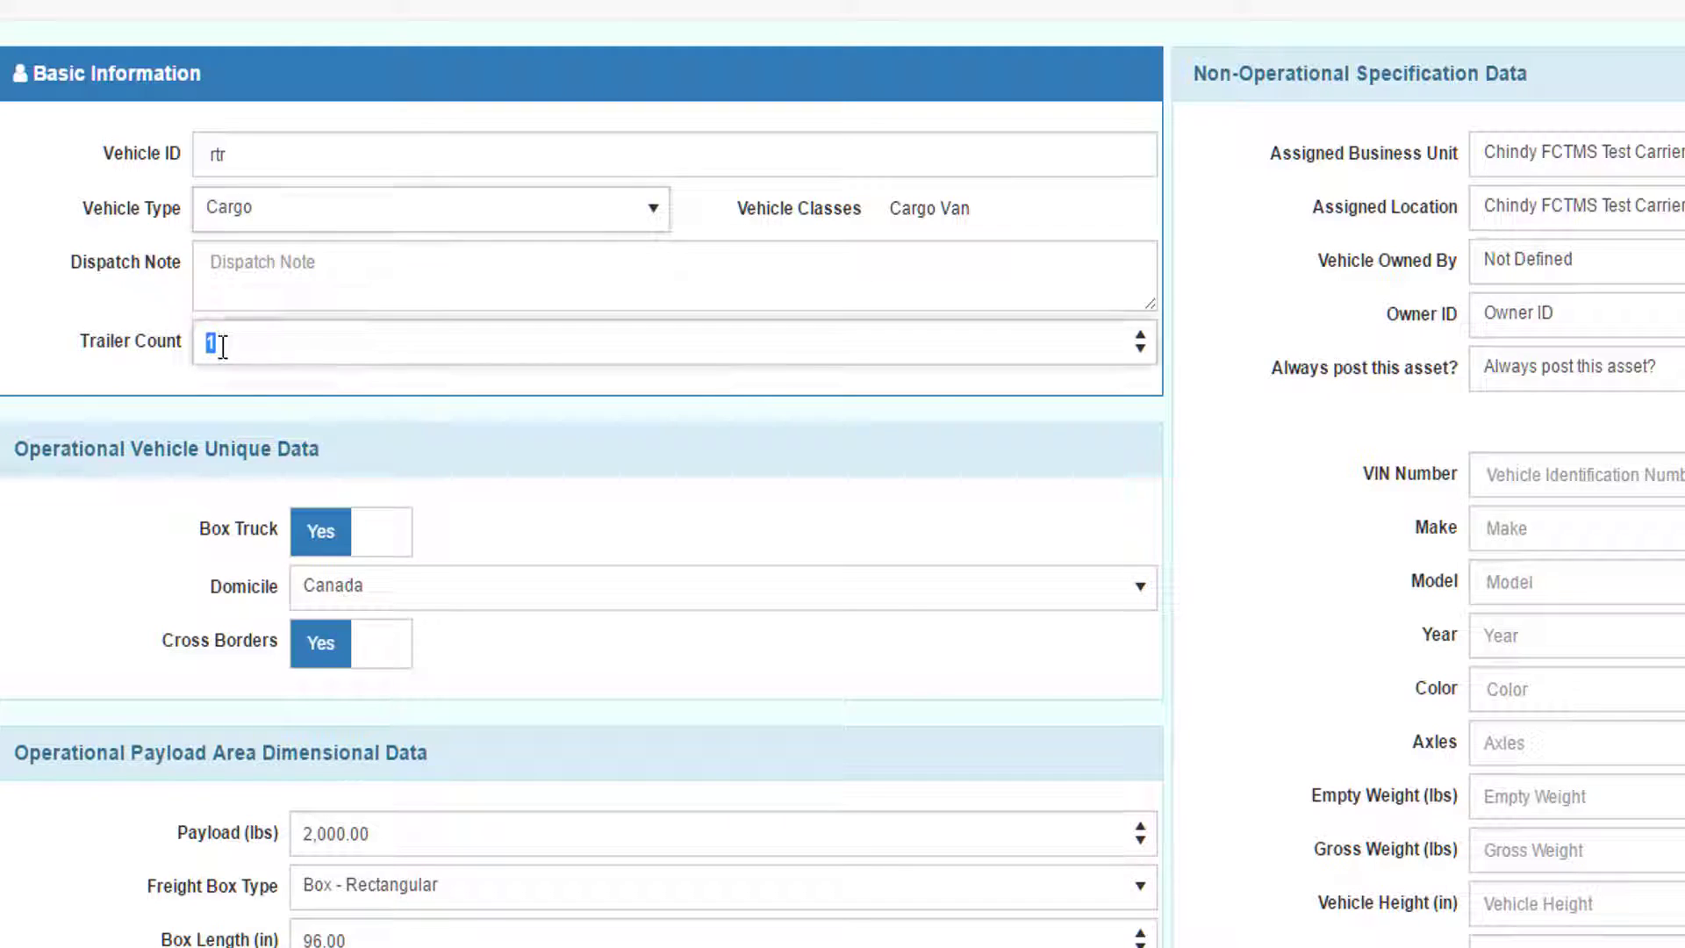
pyautogui.press('BackSpace')
pyautogui.write('0')
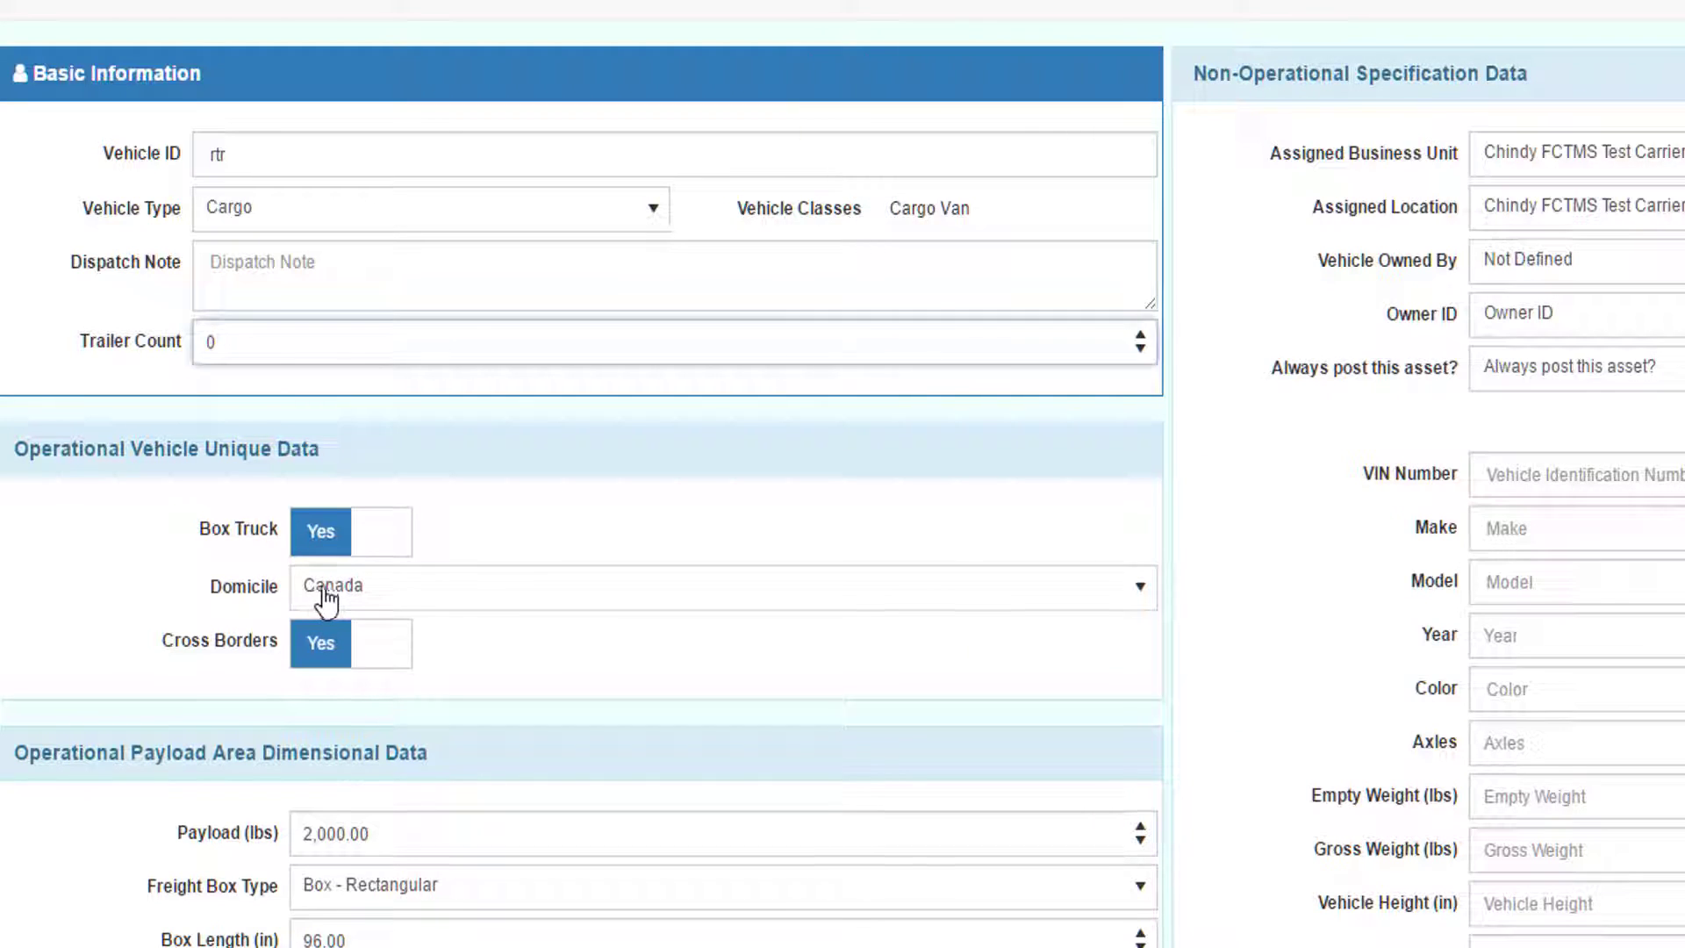
pyautogui.click(325, 594)
pyautogui.click(325, 594)
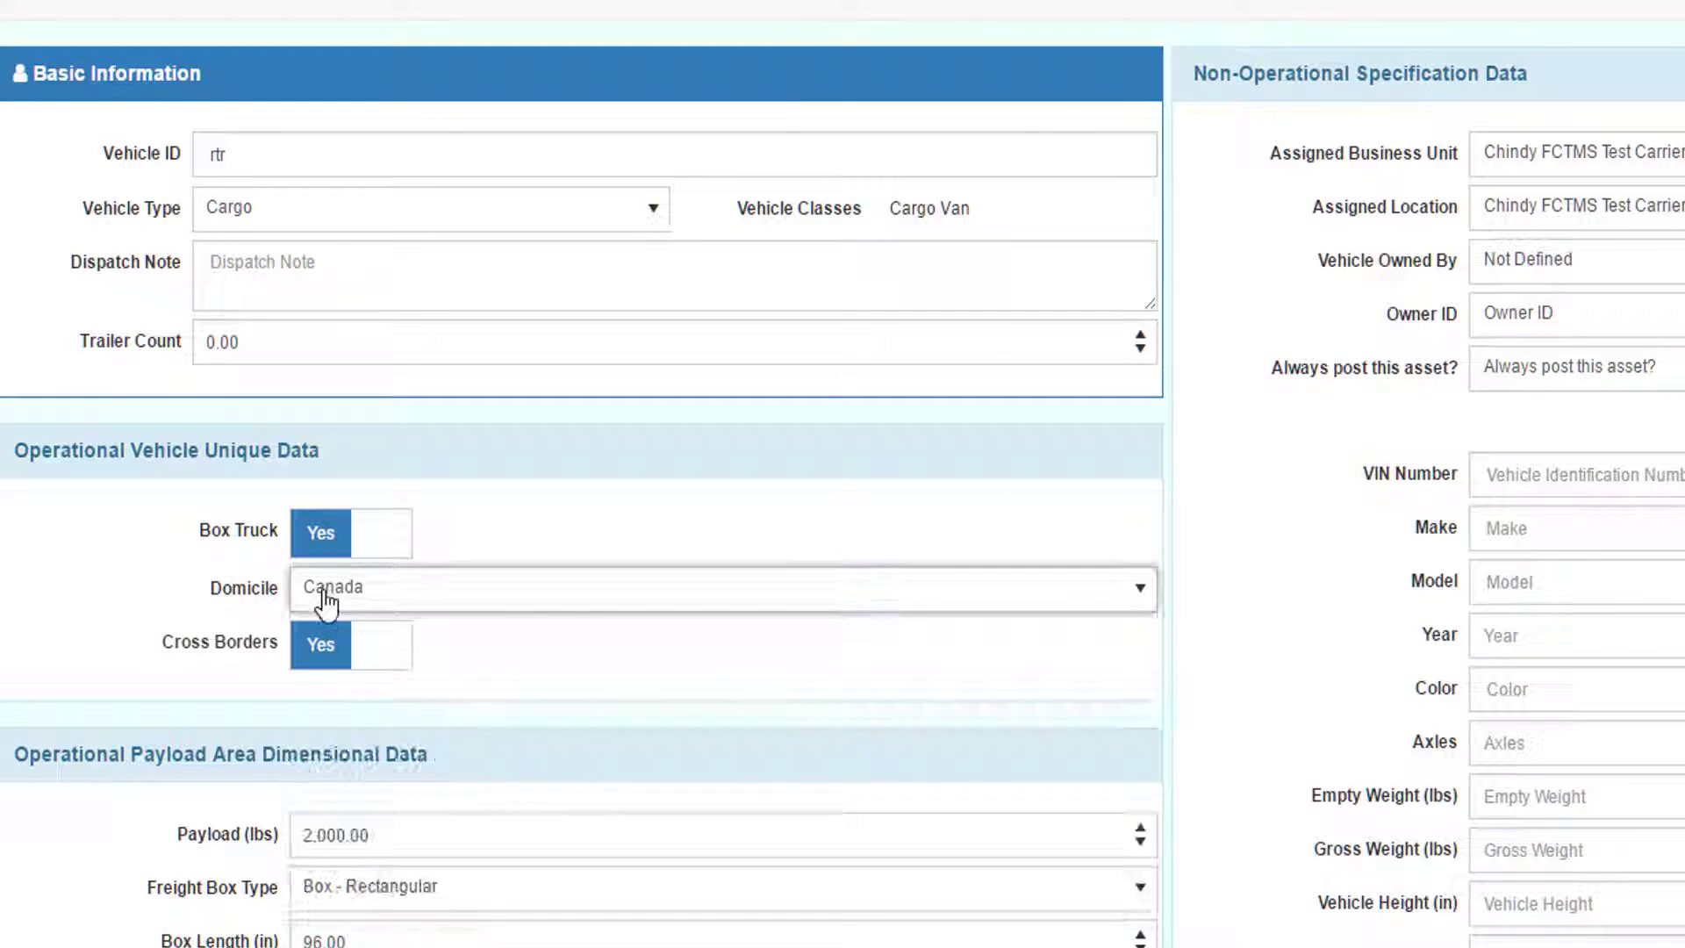
# - Switch Has Lift Gate to Yes under Operational Vehicle Characteristic Data
pyautogui.scroll(-7, 506, 669)
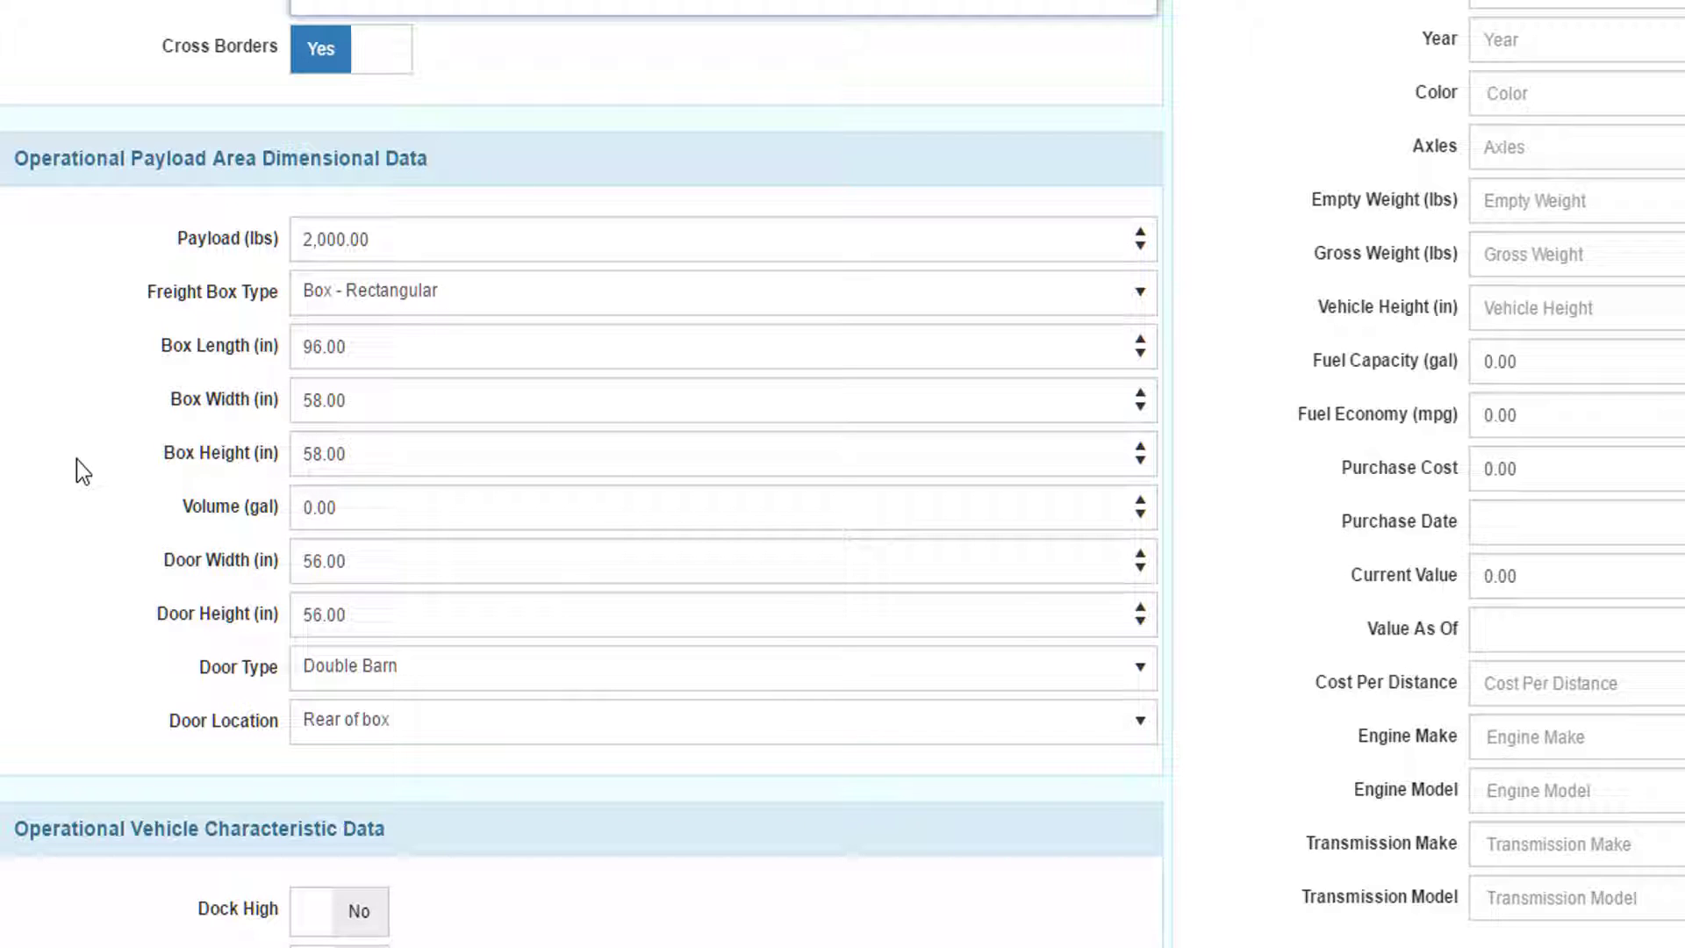
pyautogui.scroll(-6, 109, 479)
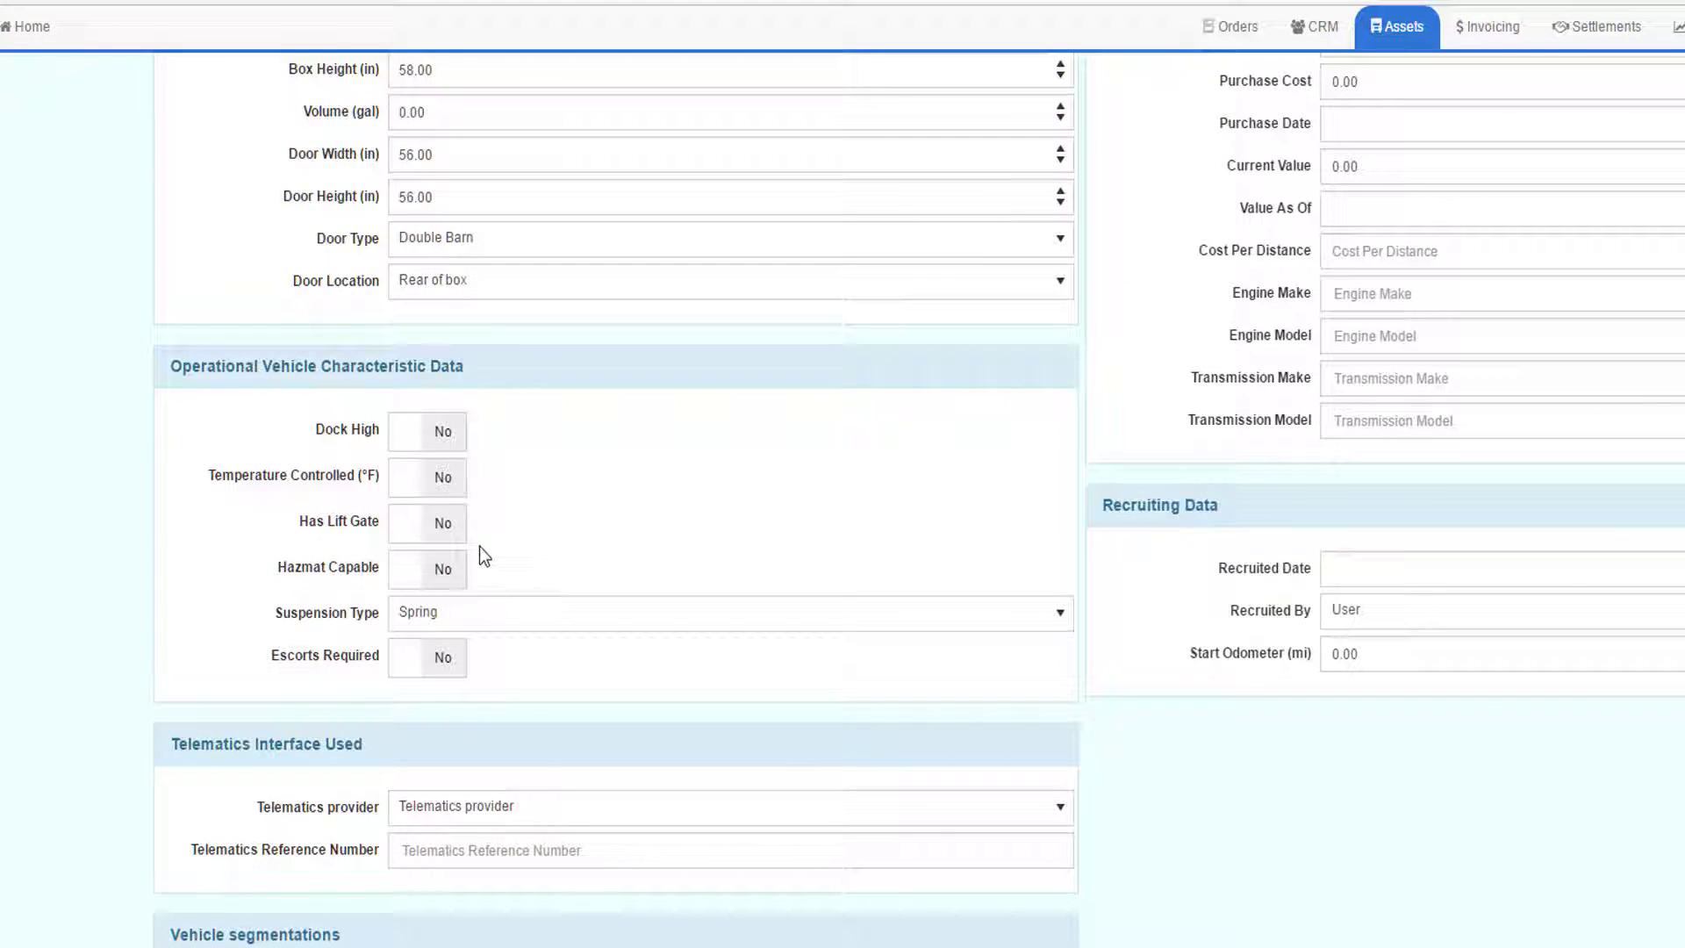
pyautogui.click(441, 526)
pyautogui.scroll(3, 728, 509)
pyautogui.scroll(7, 728, 507)
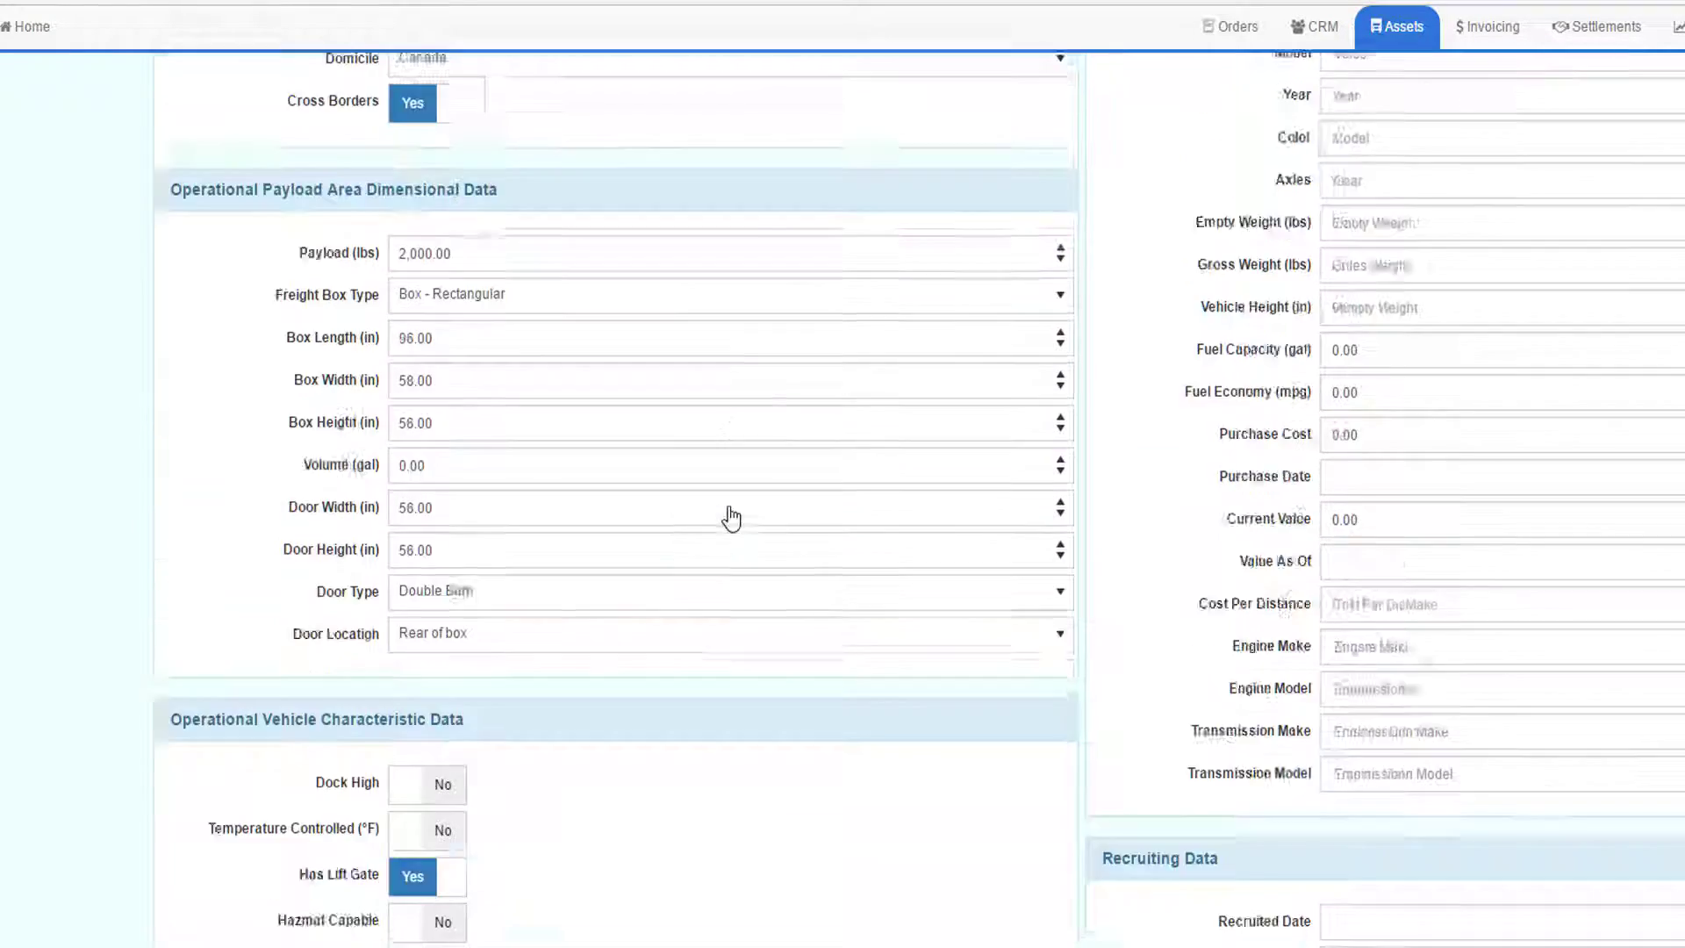
pyautogui.scroll(-3, 729, 507)
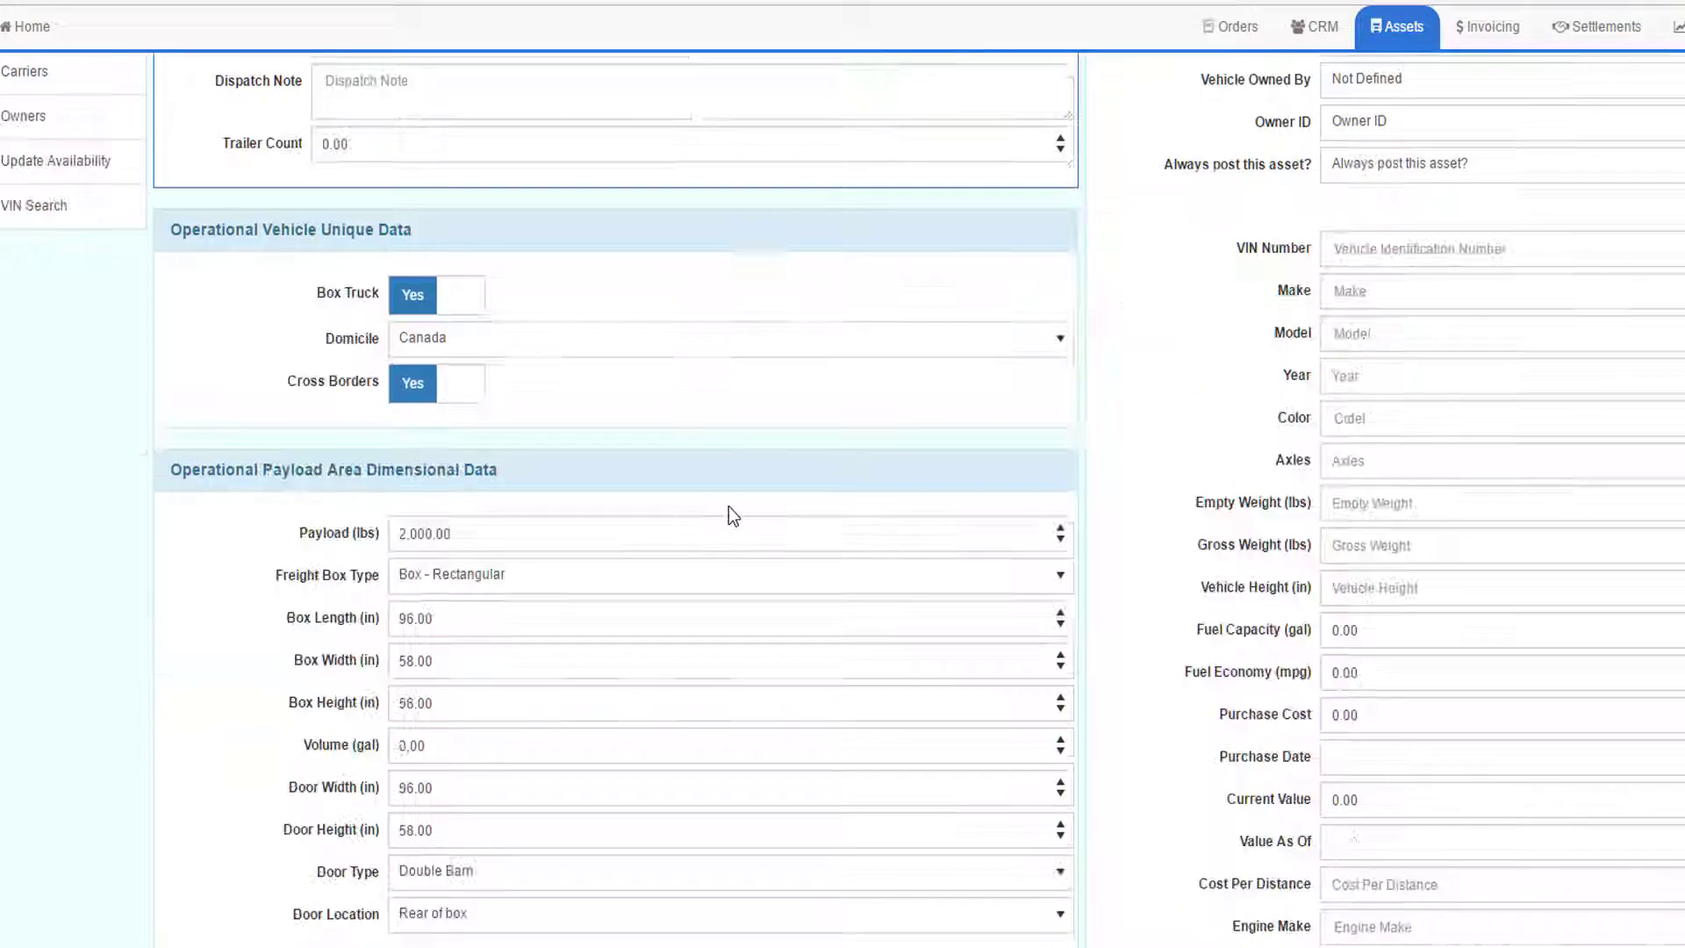
# - Set Payload to 1900 lbs and switch Box Truck to No
pyautogui.click(465, 523)
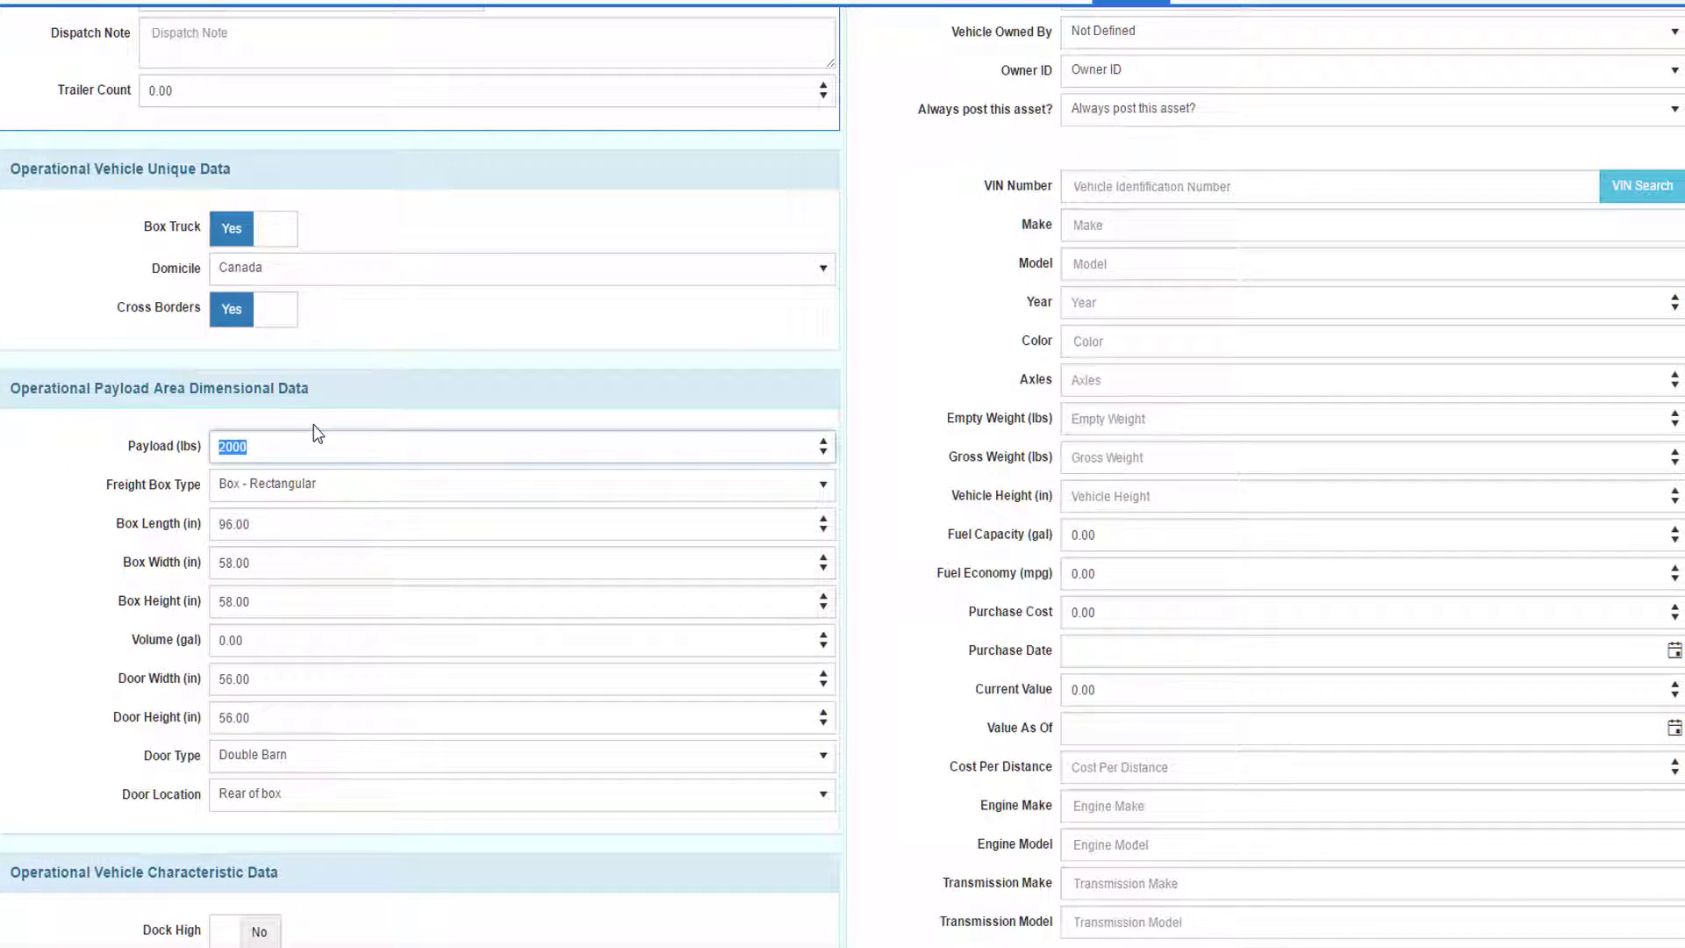
pyautogui.write('1900')
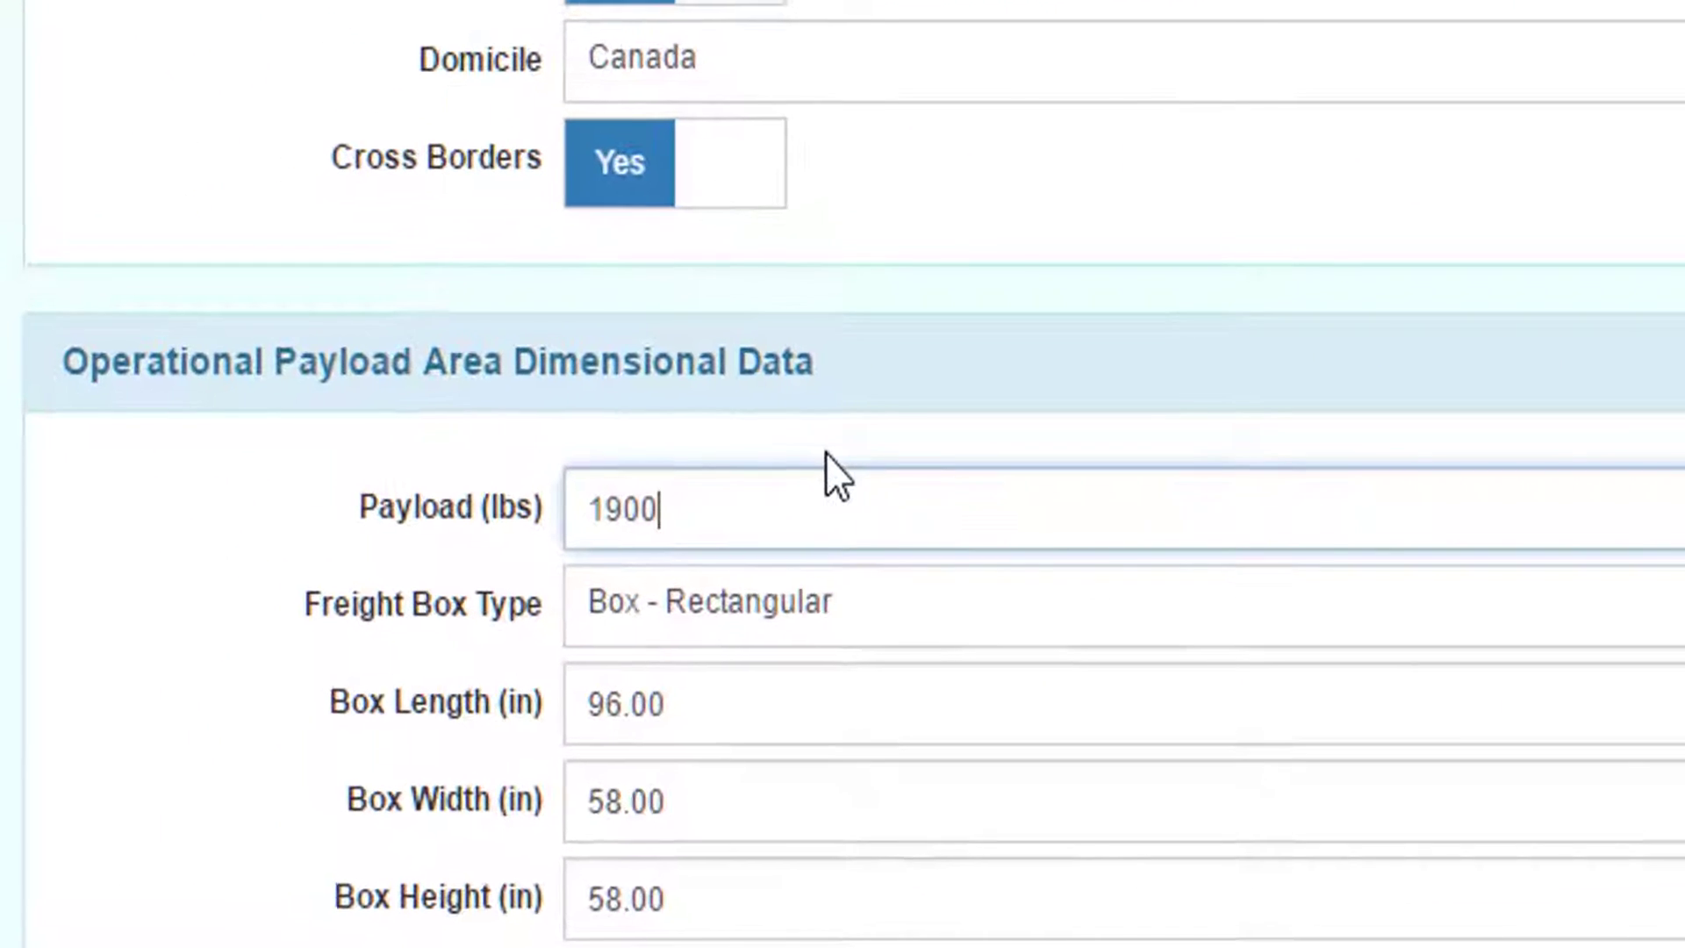
pyautogui.click(193, 49)
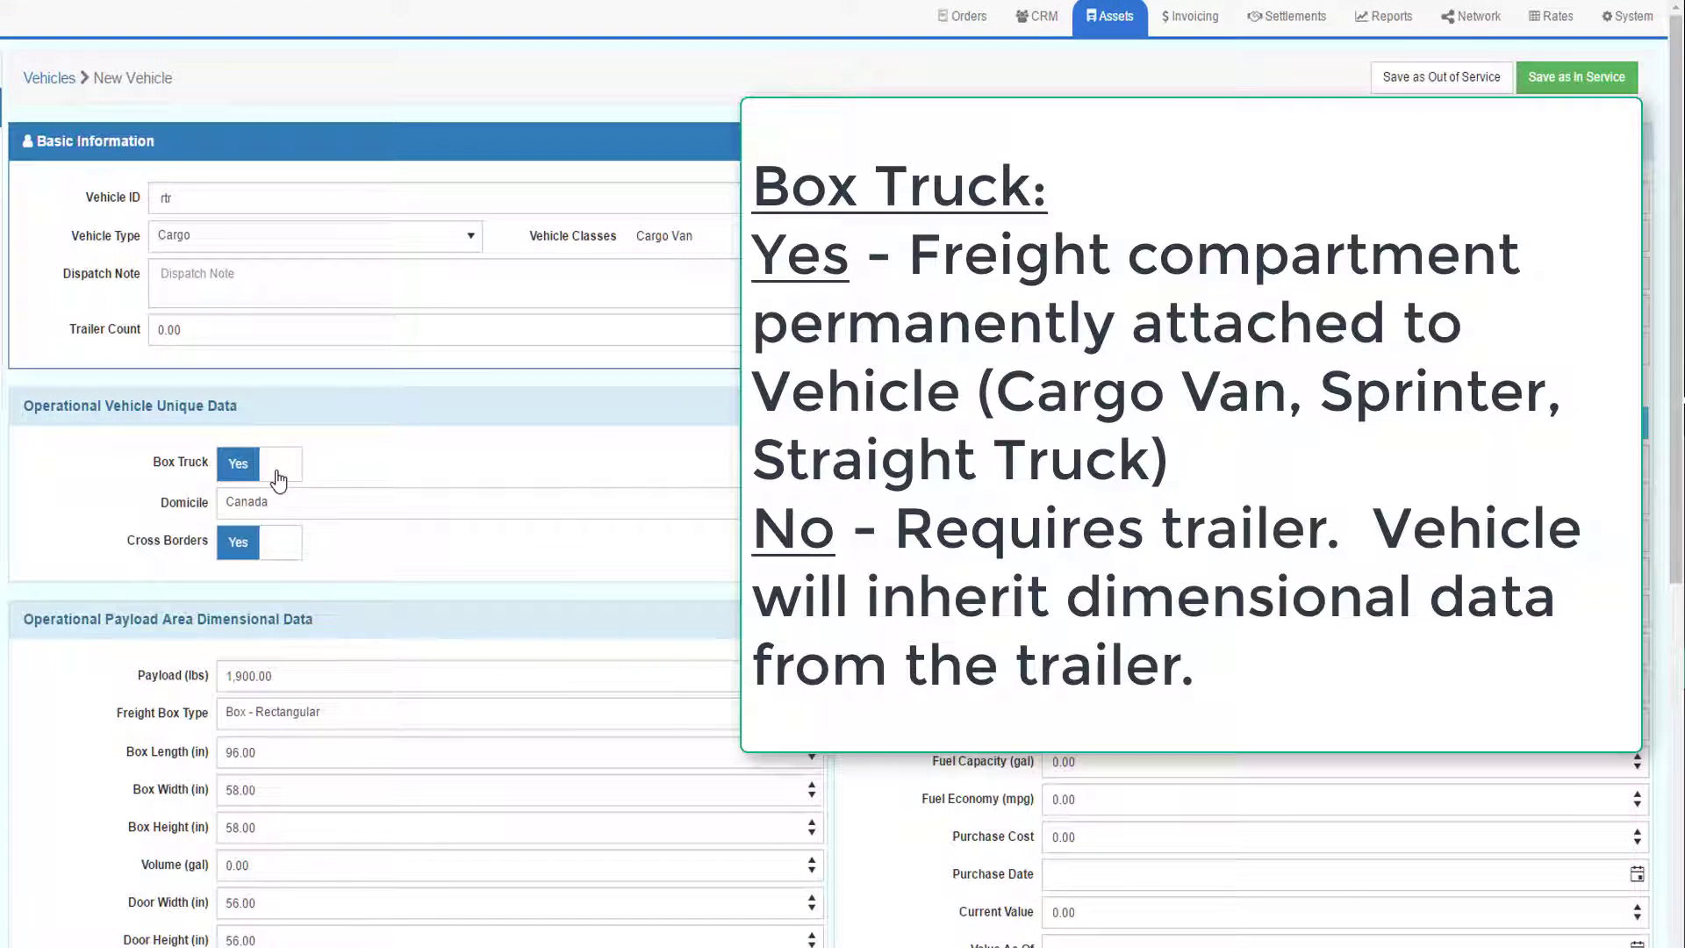
pyautogui.click(278, 479)
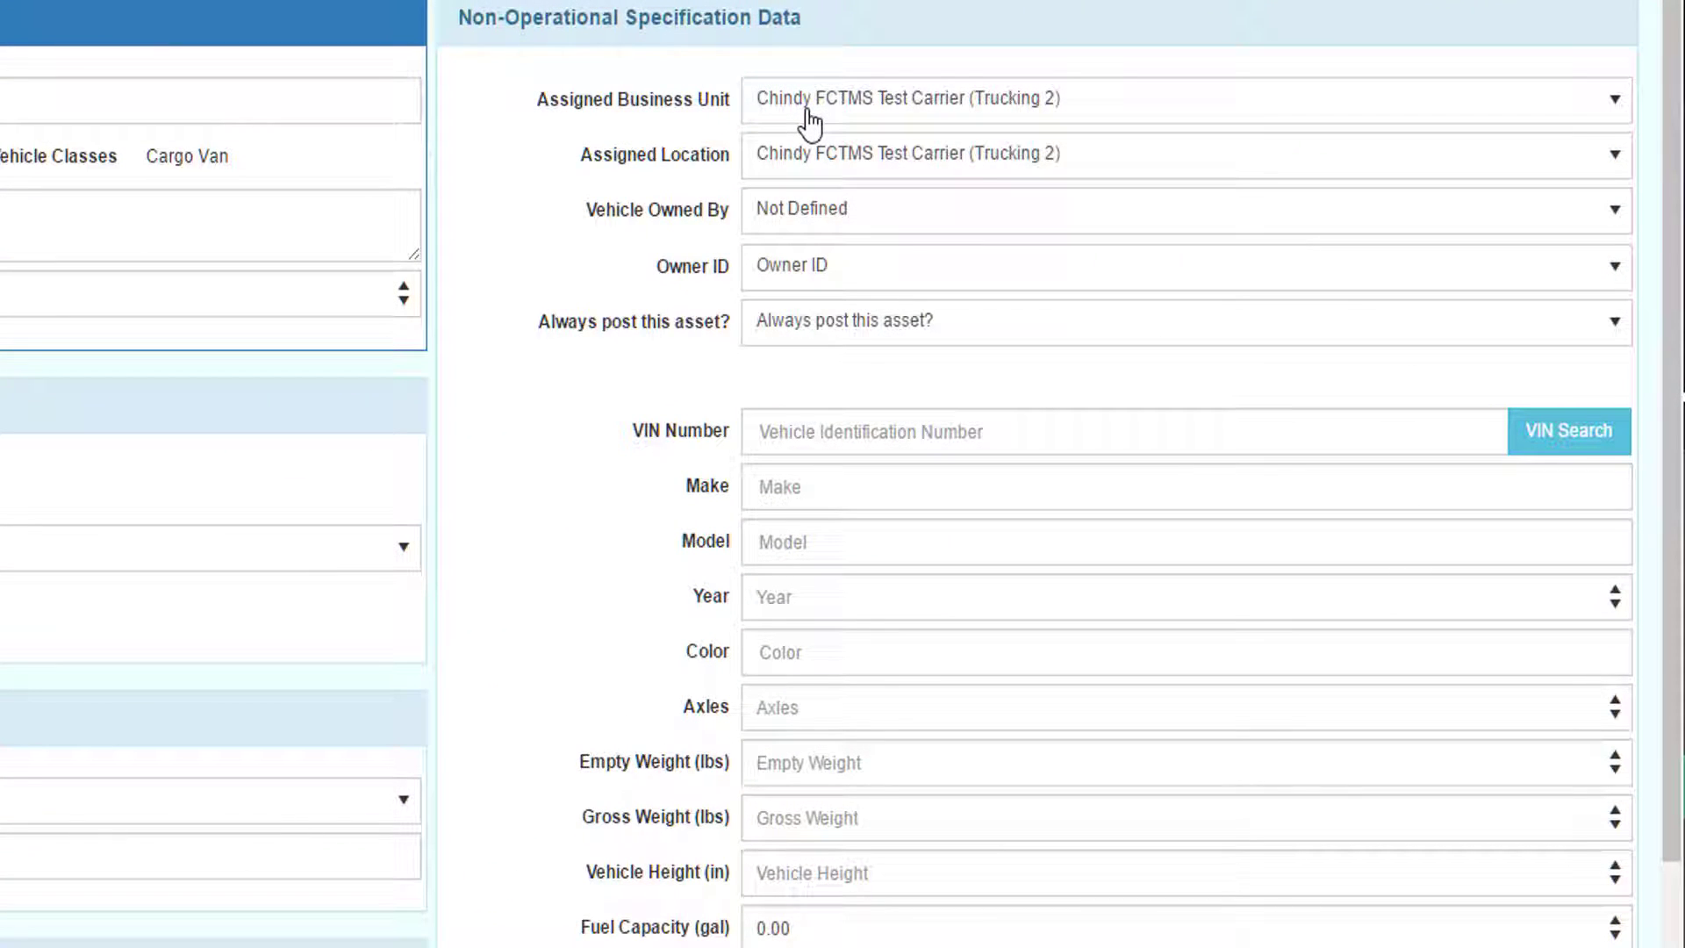
# - Keep the current business unit and assigned location, leaving ownership Not Defined
pyautogui.click(809, 123)
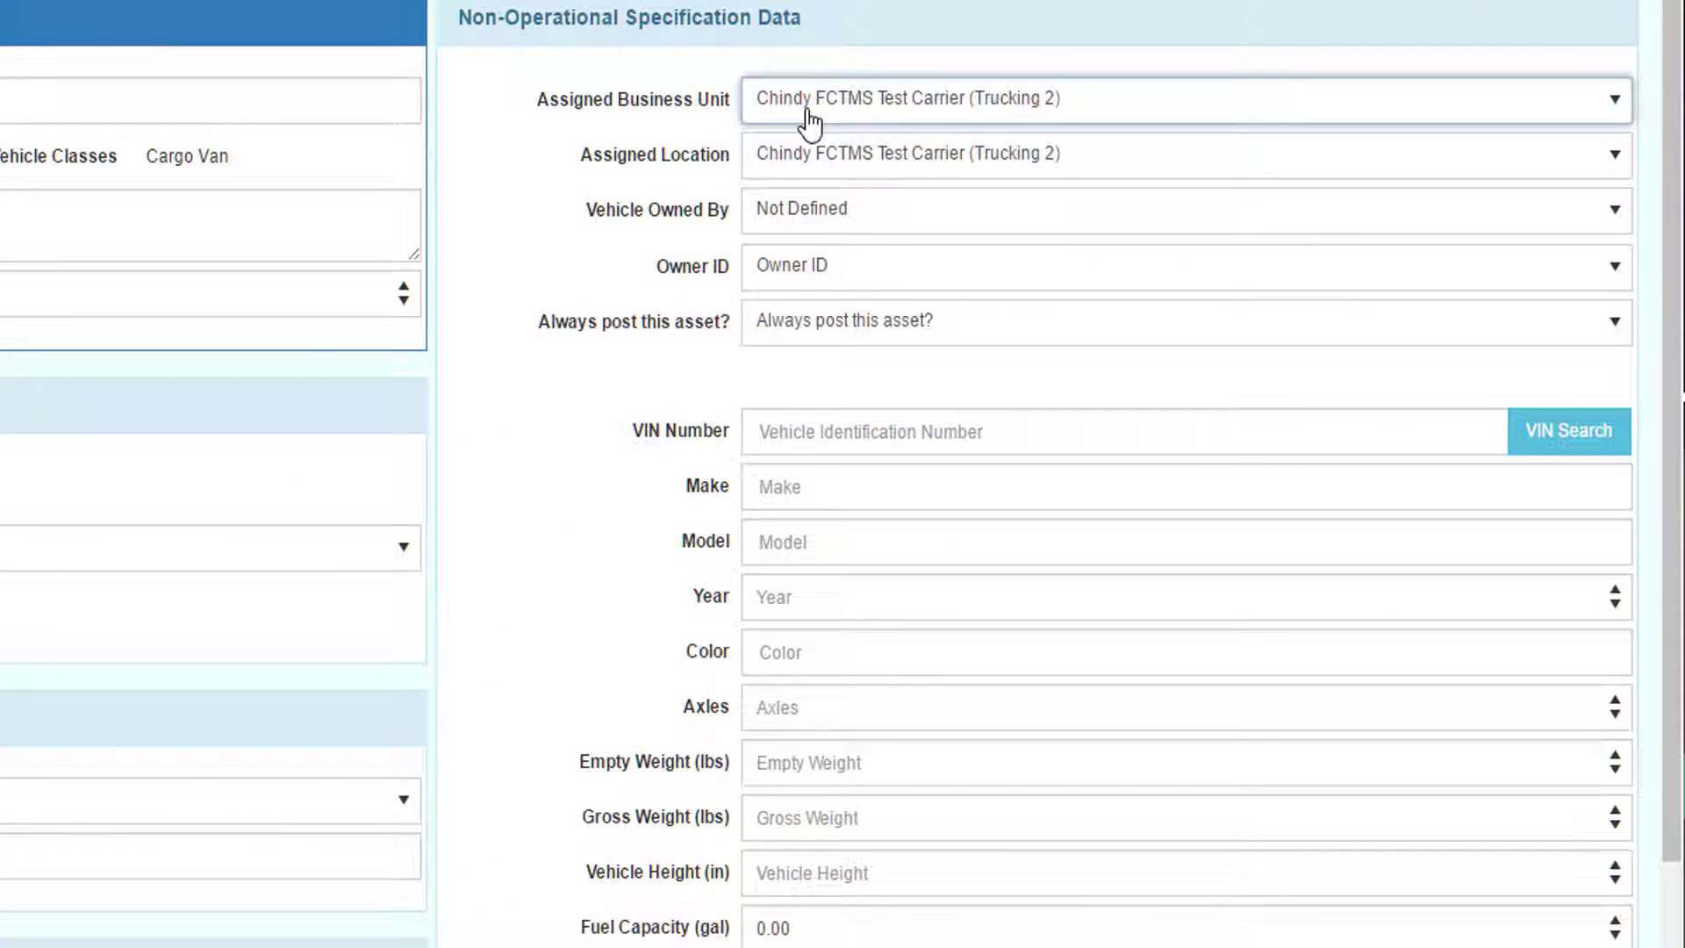
pyautogui.click(811, 159)
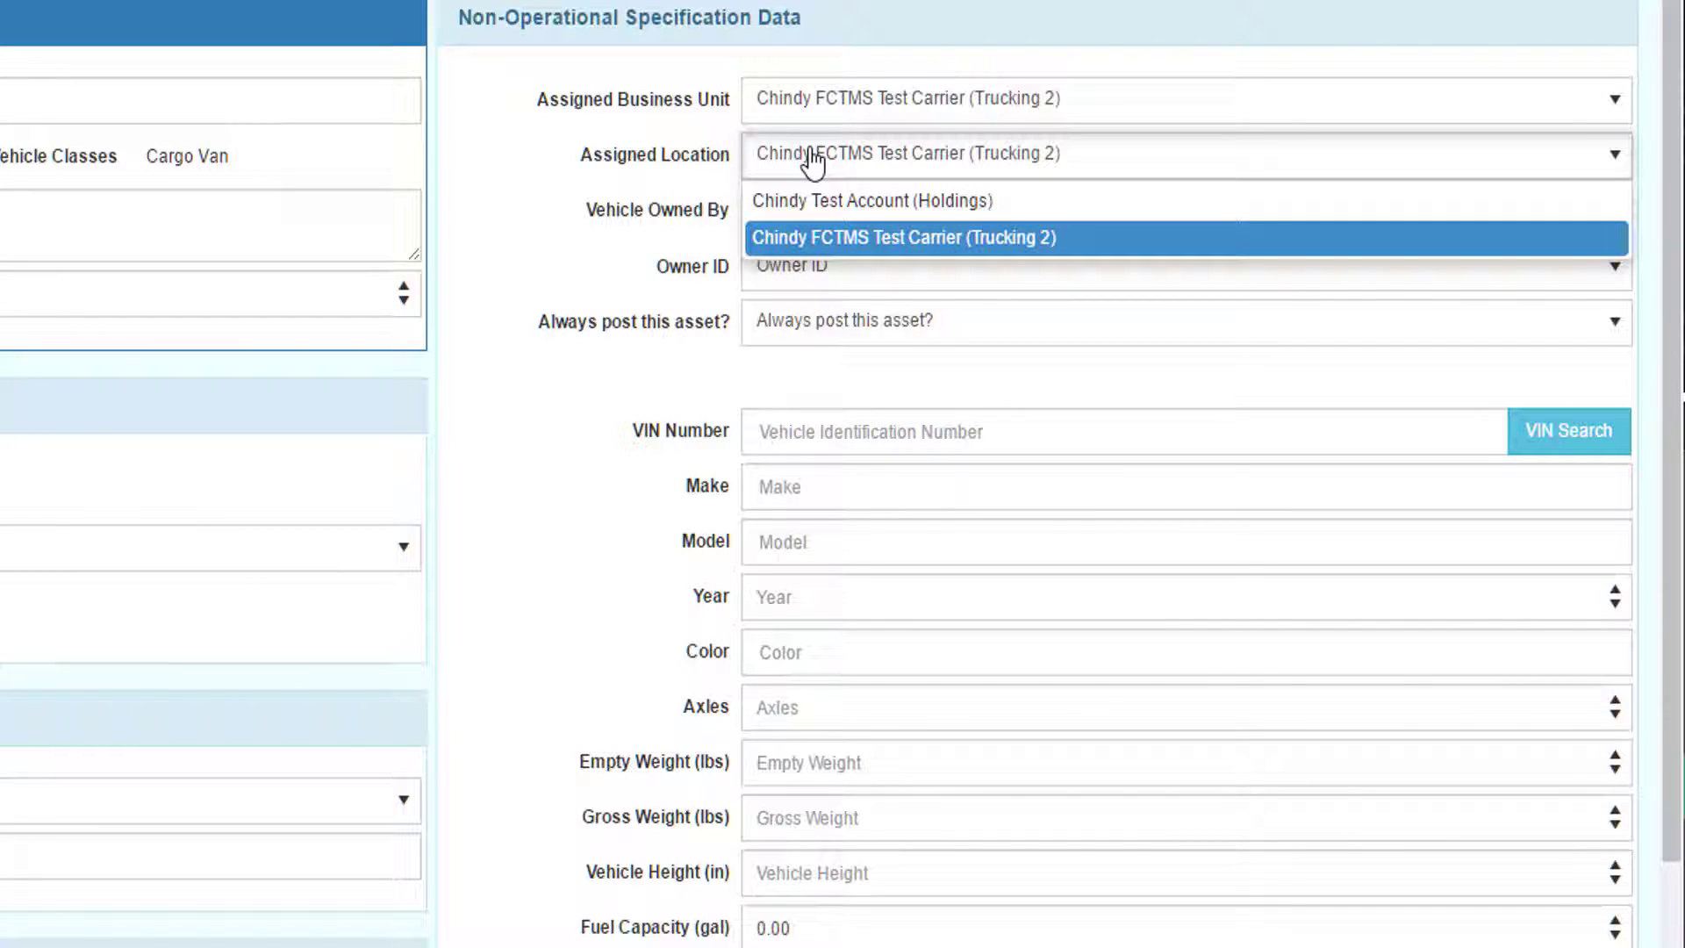
pyautogui.click(812, 160)
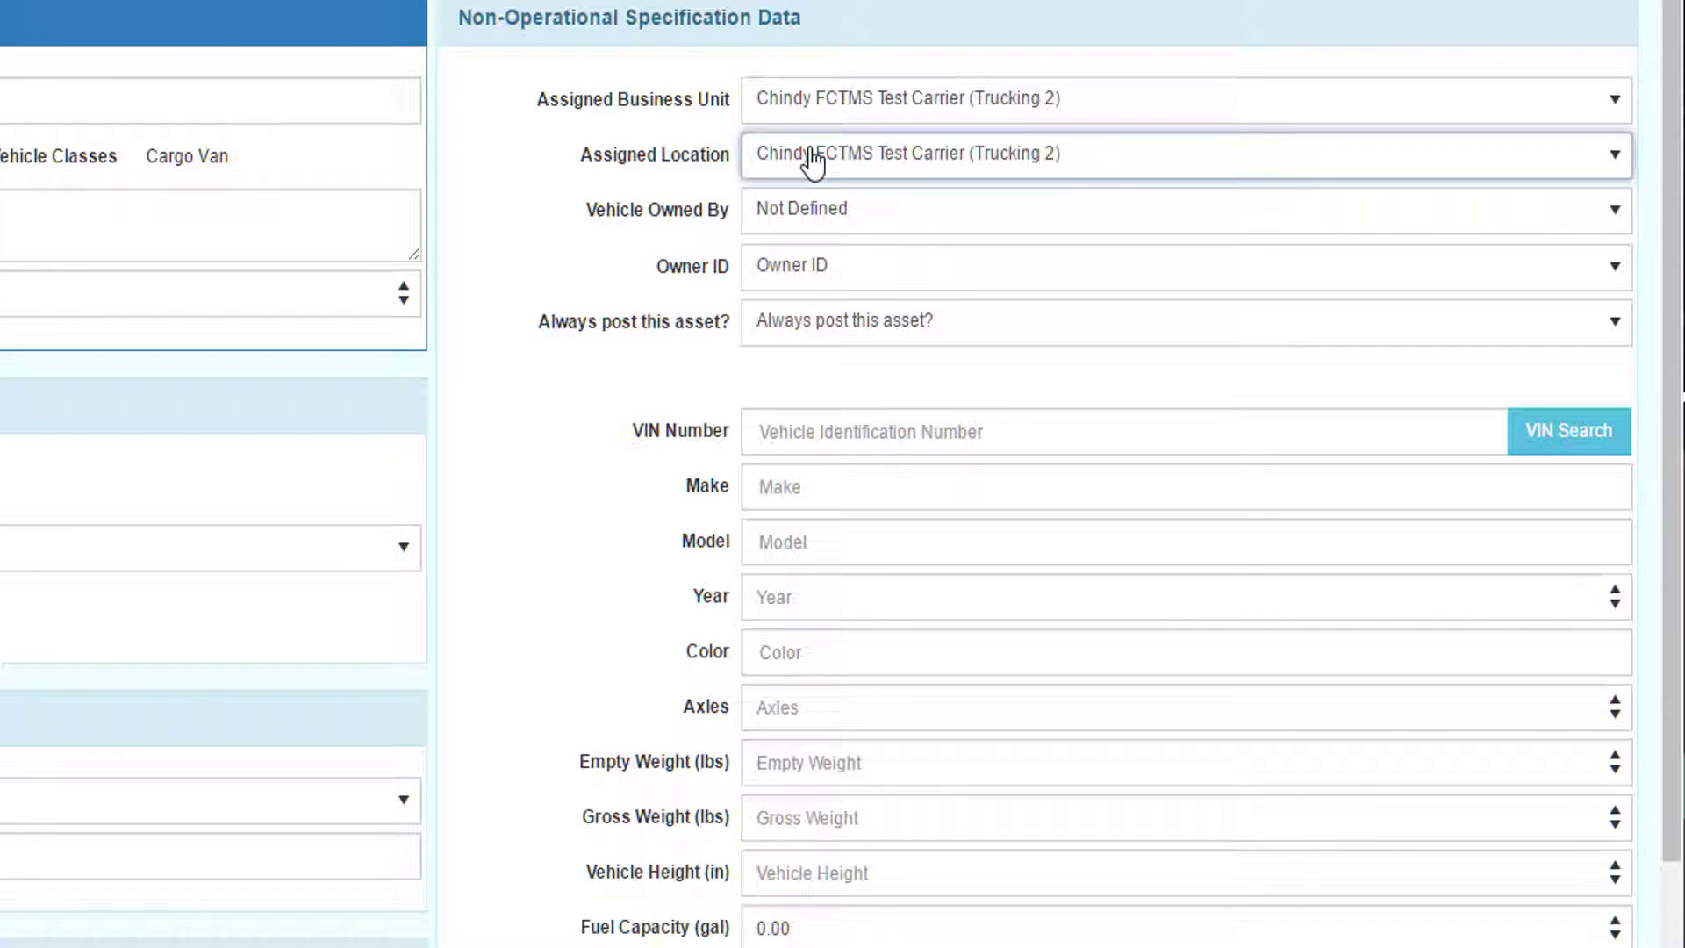
pyautogui.click(813, 208)
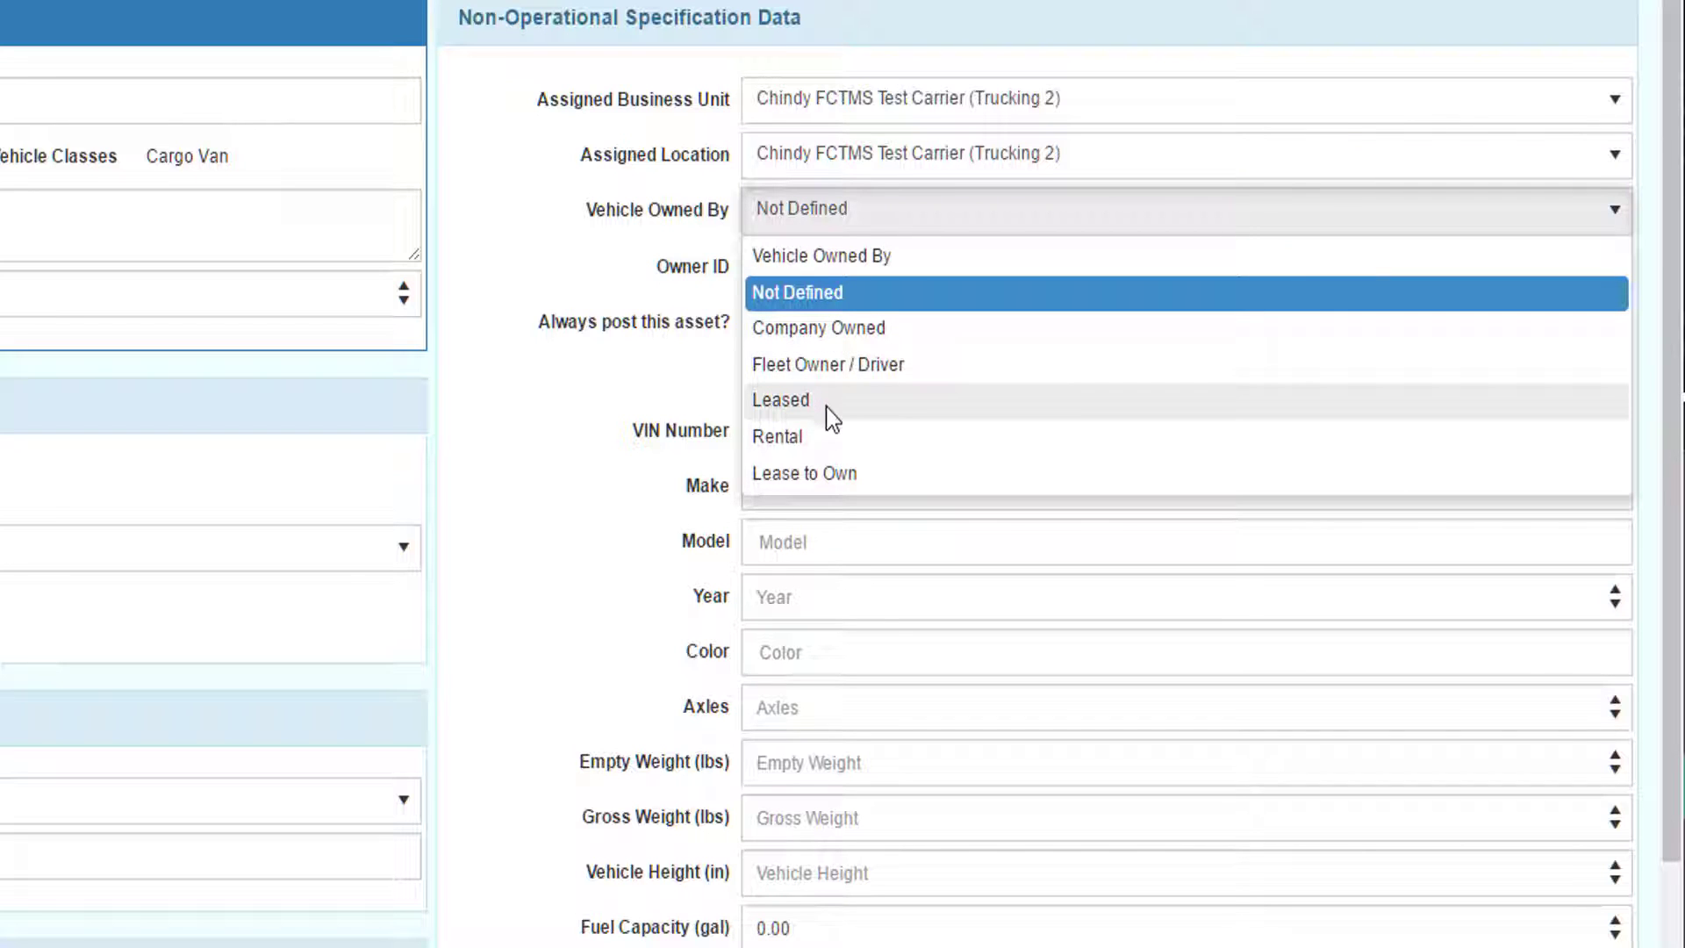
pyautogui.click(608, 300)
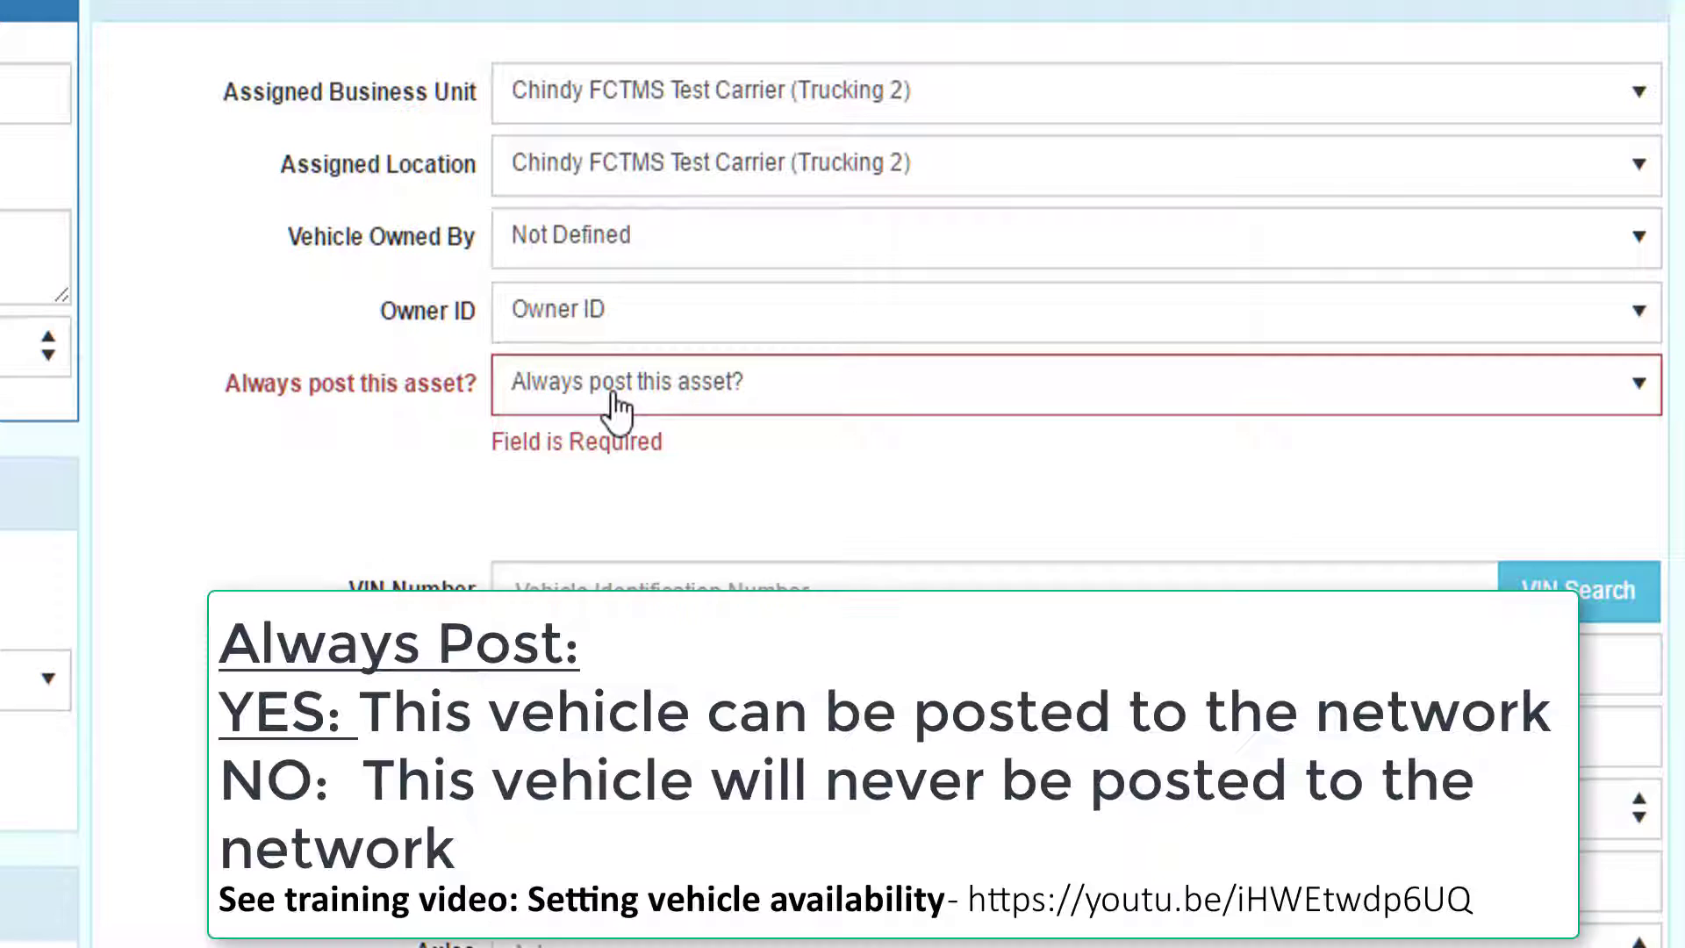
# - Set Always post this asset? to Yes
pyautogui.click(619, 405)
pyautogui.click(539, 536)
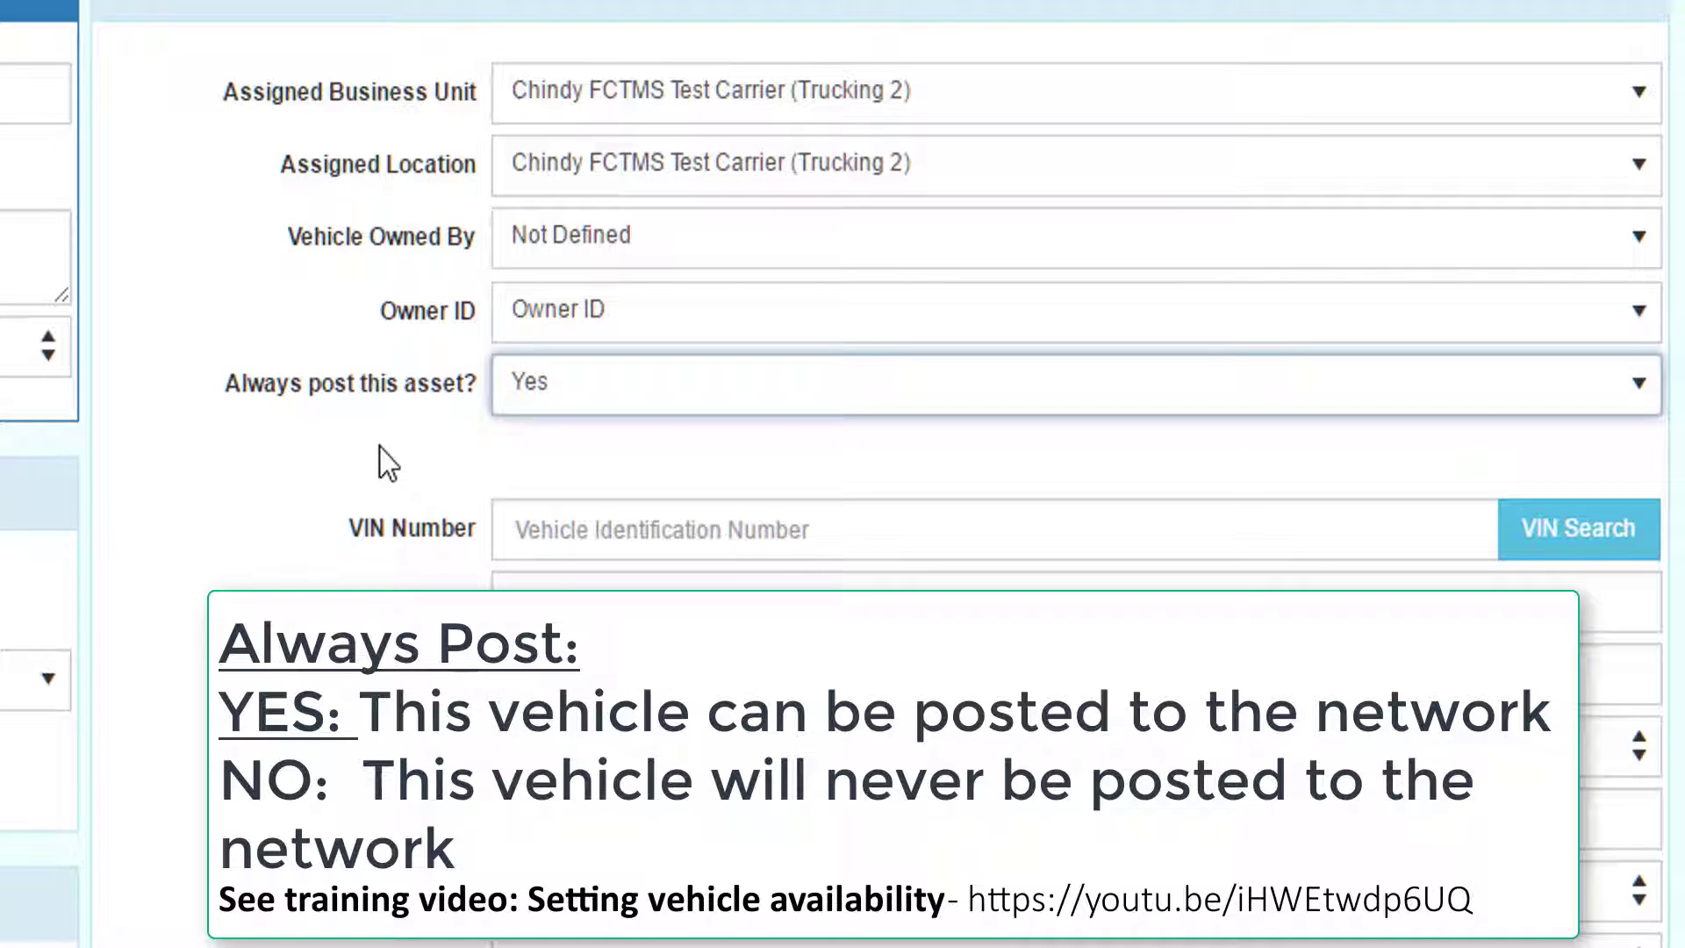
pyautogui.click(588, 403)
pyautogui.click(540, 485)
pyautogui.click(551, 406)
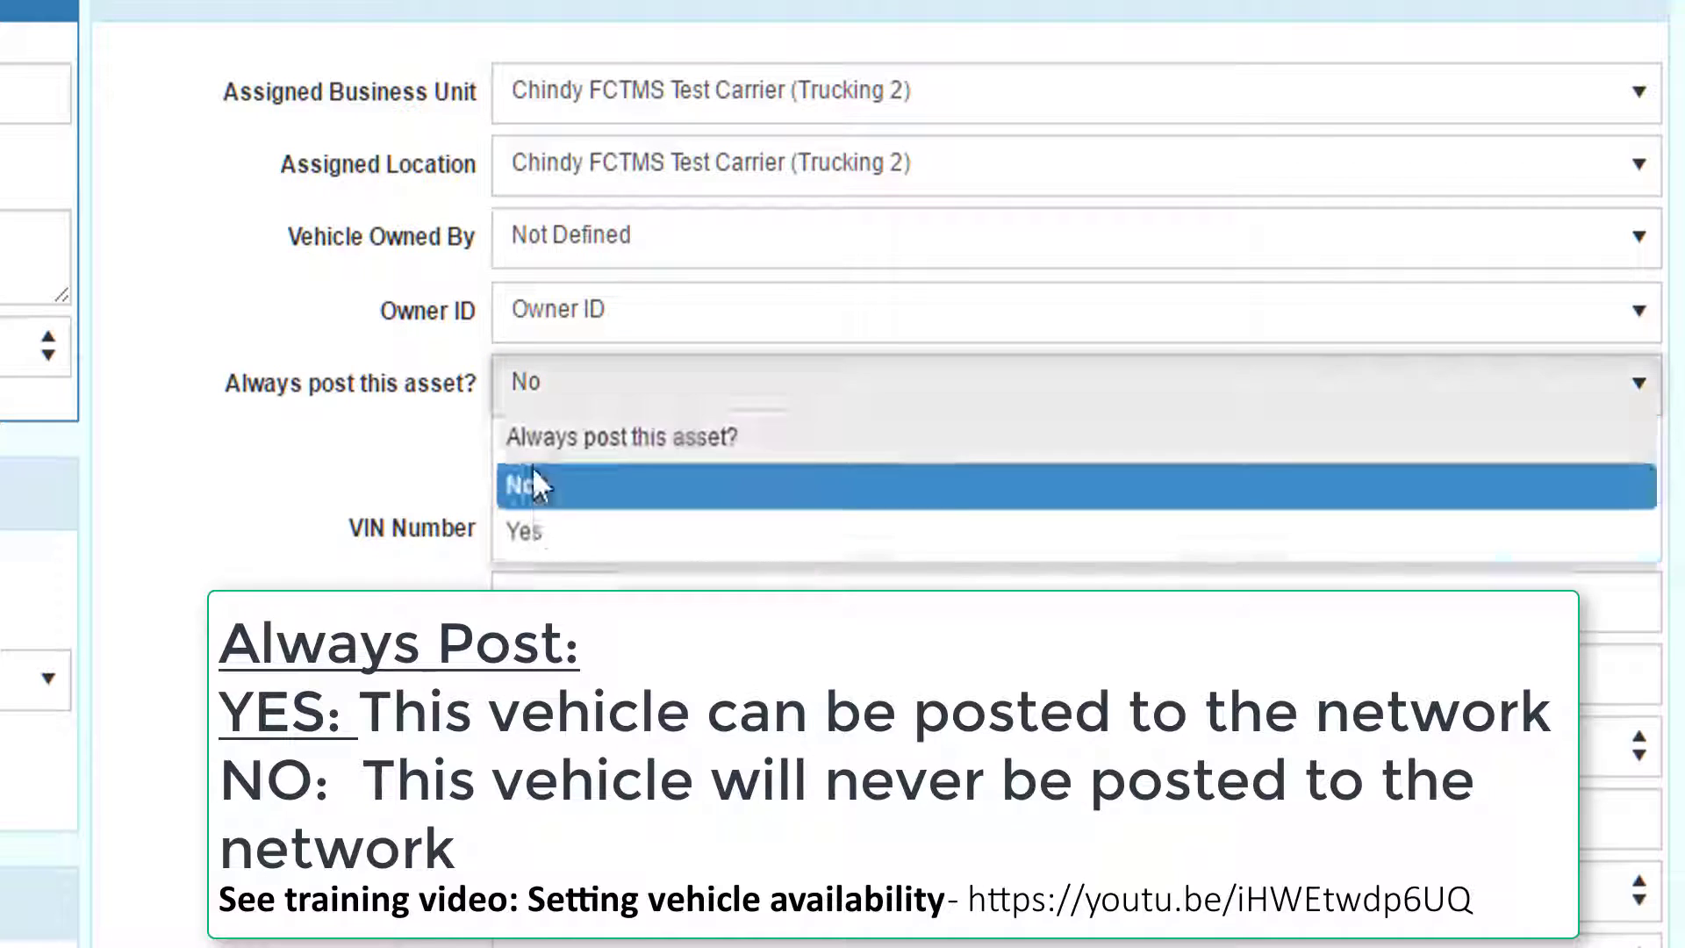
pyautogui.click(532, 530)
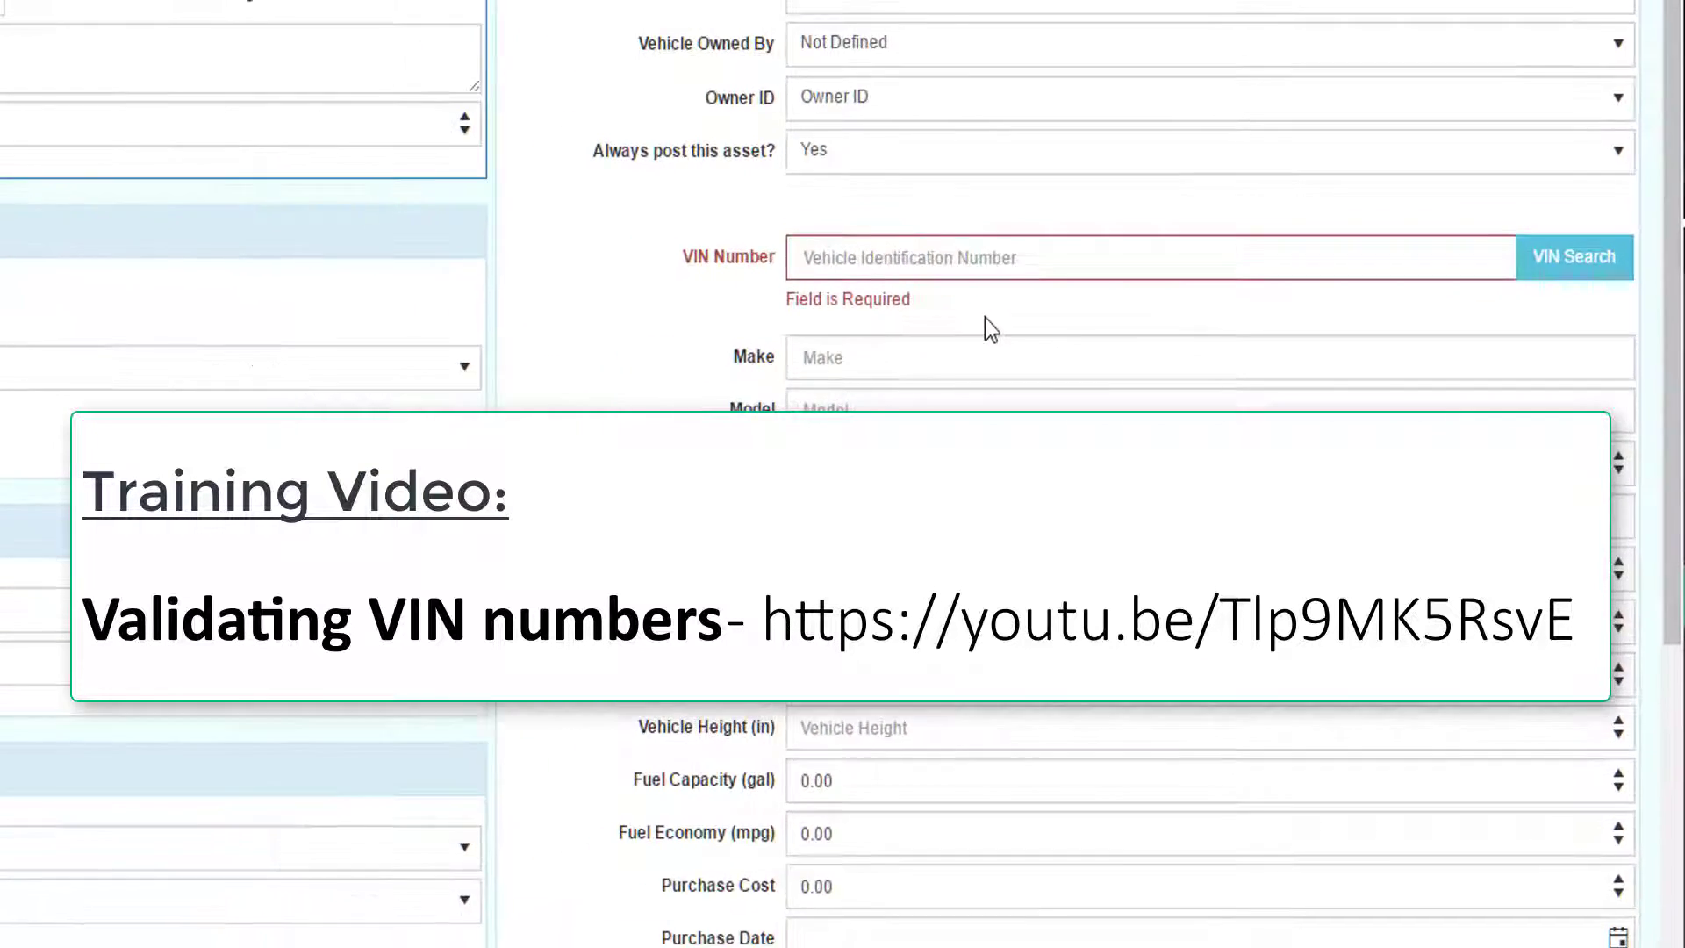
# - Record Recruited Date 3/2/2017 and Recruited By New User, then save as In Service
pyautogui.scroll(-3, 774, 400)
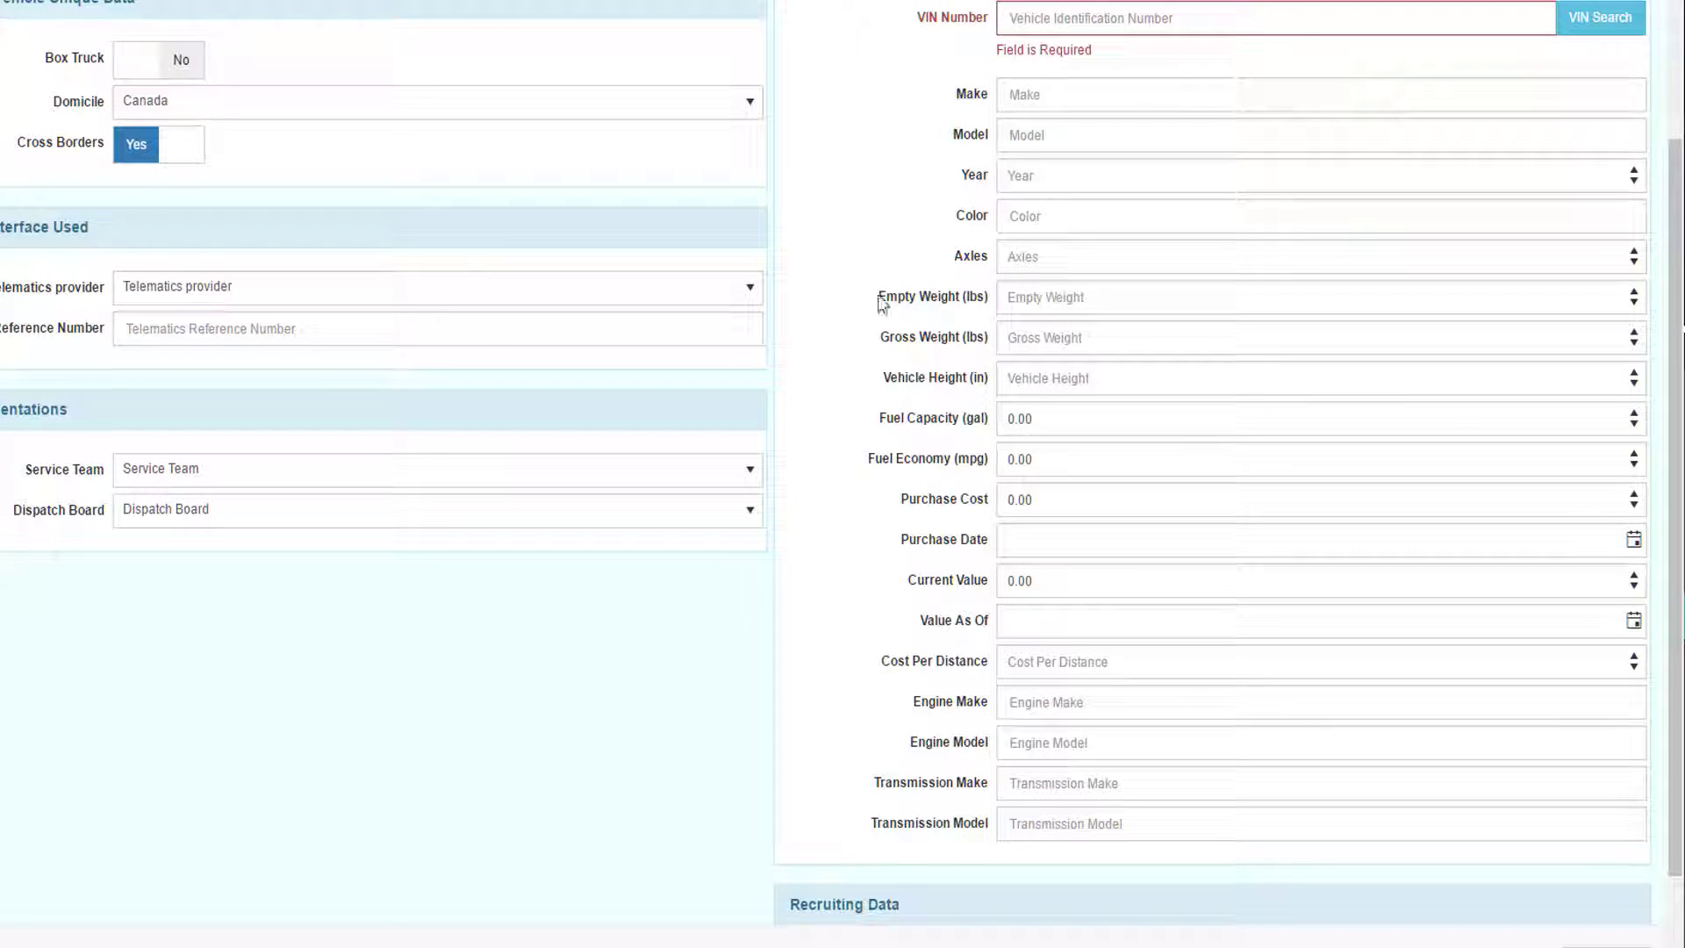
pyautogui.scroll(-2, 858, 566)
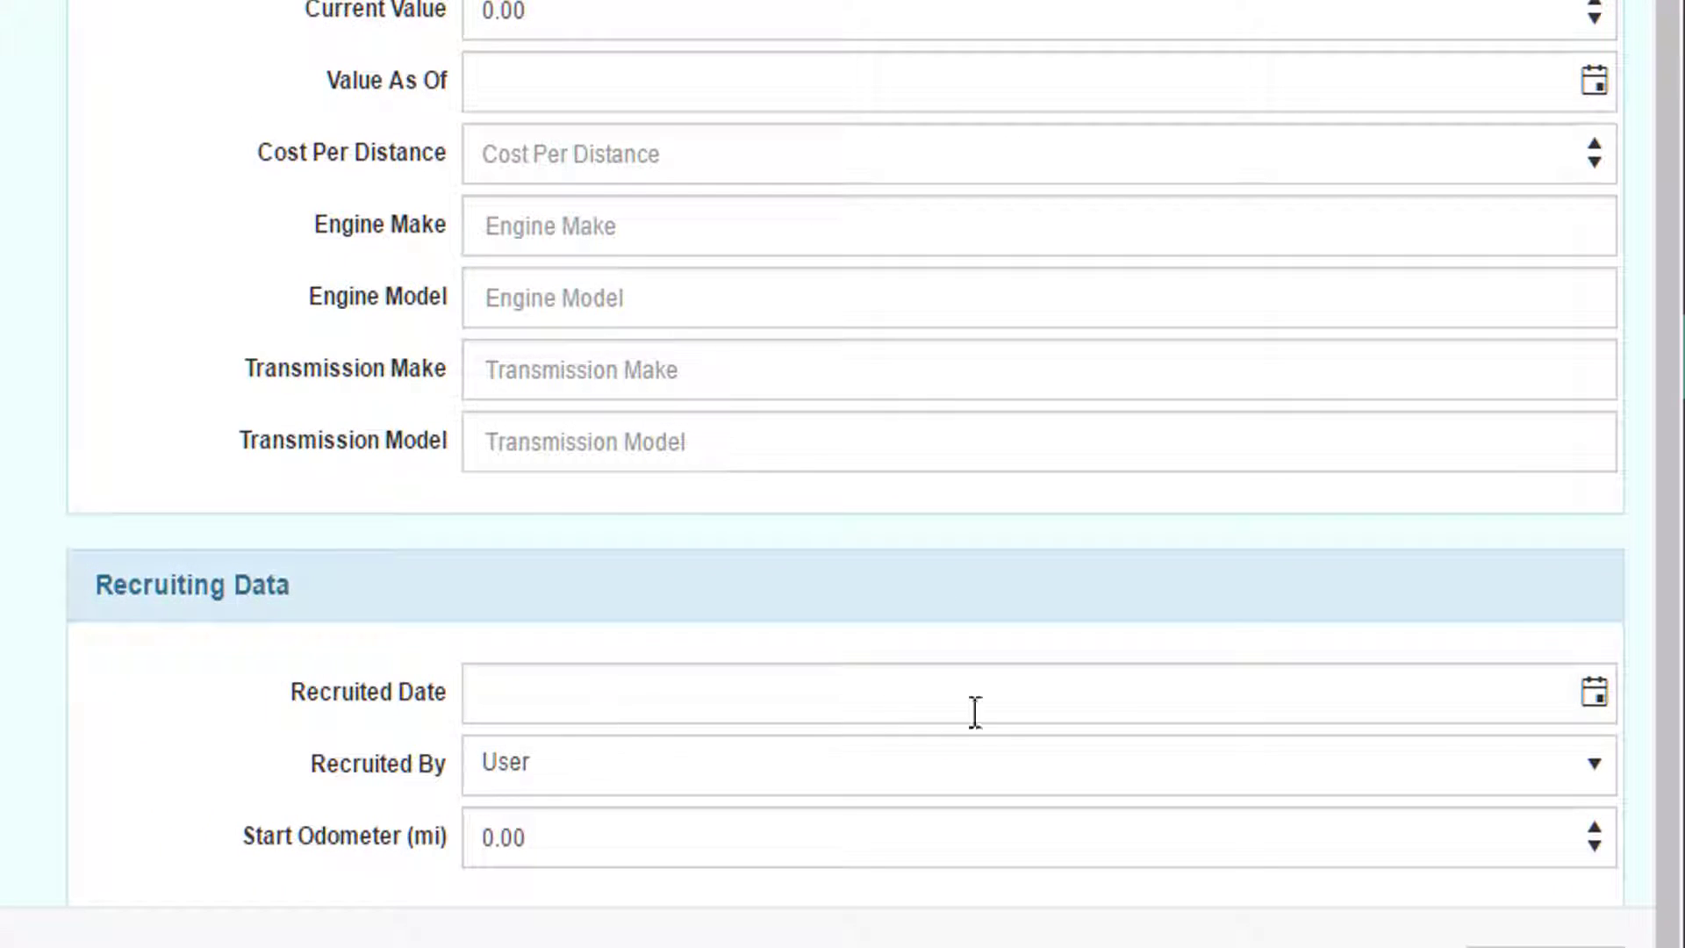
pyautogui.click(1595, 695)
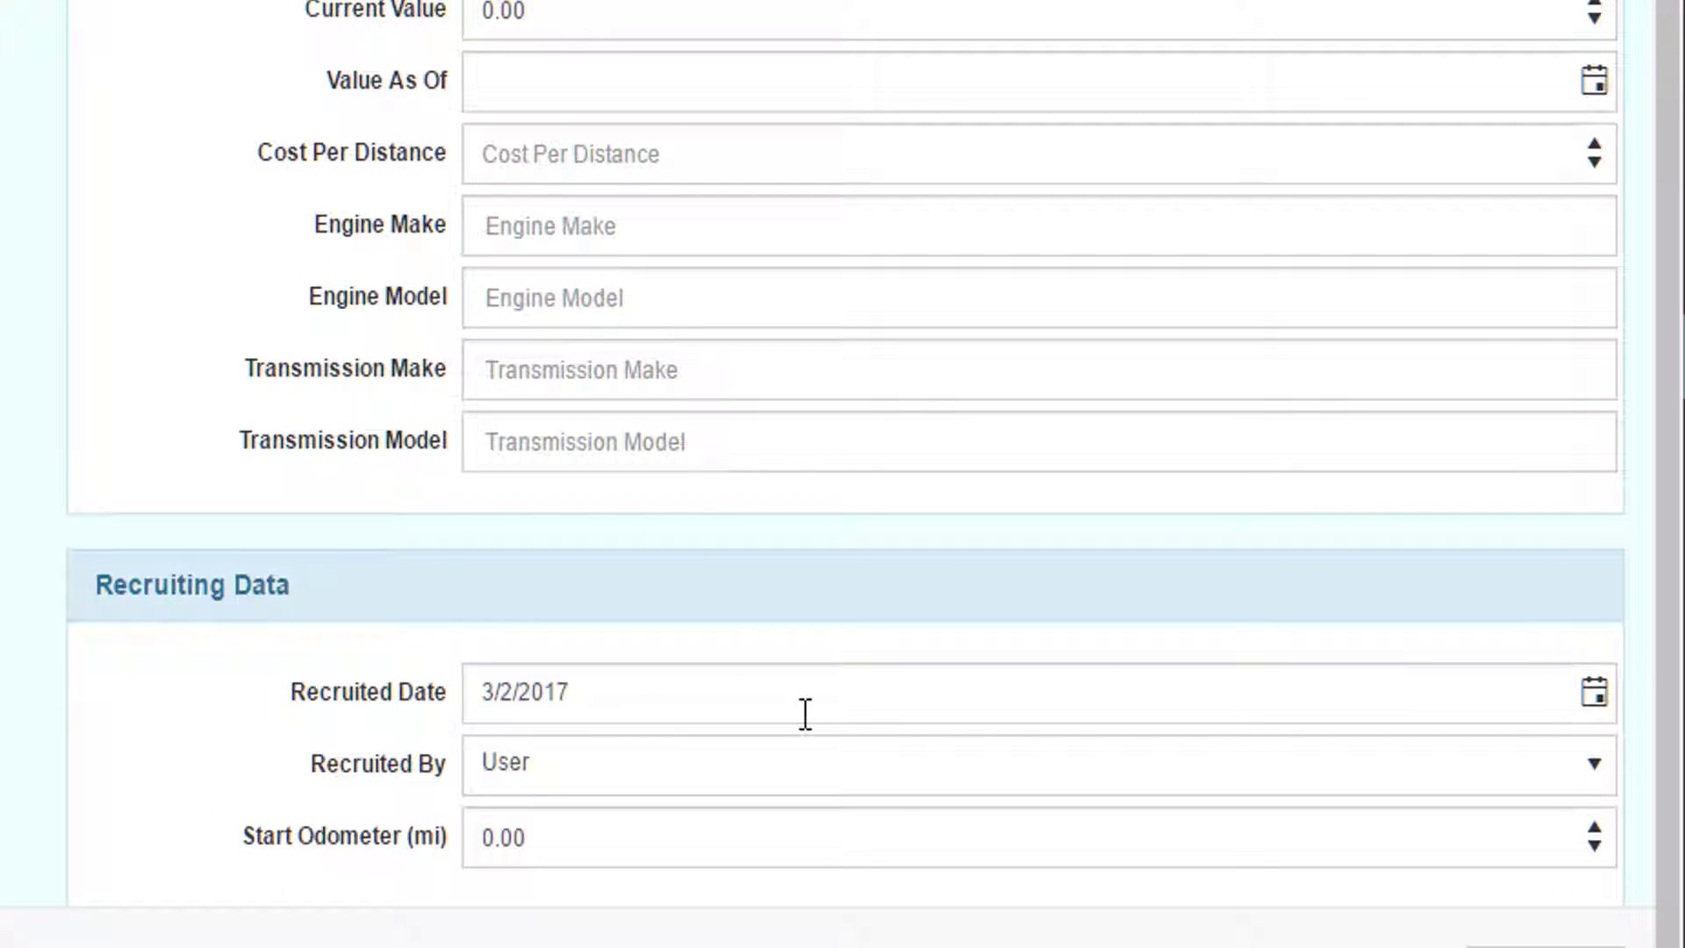
pyautogui.click(709, 772)
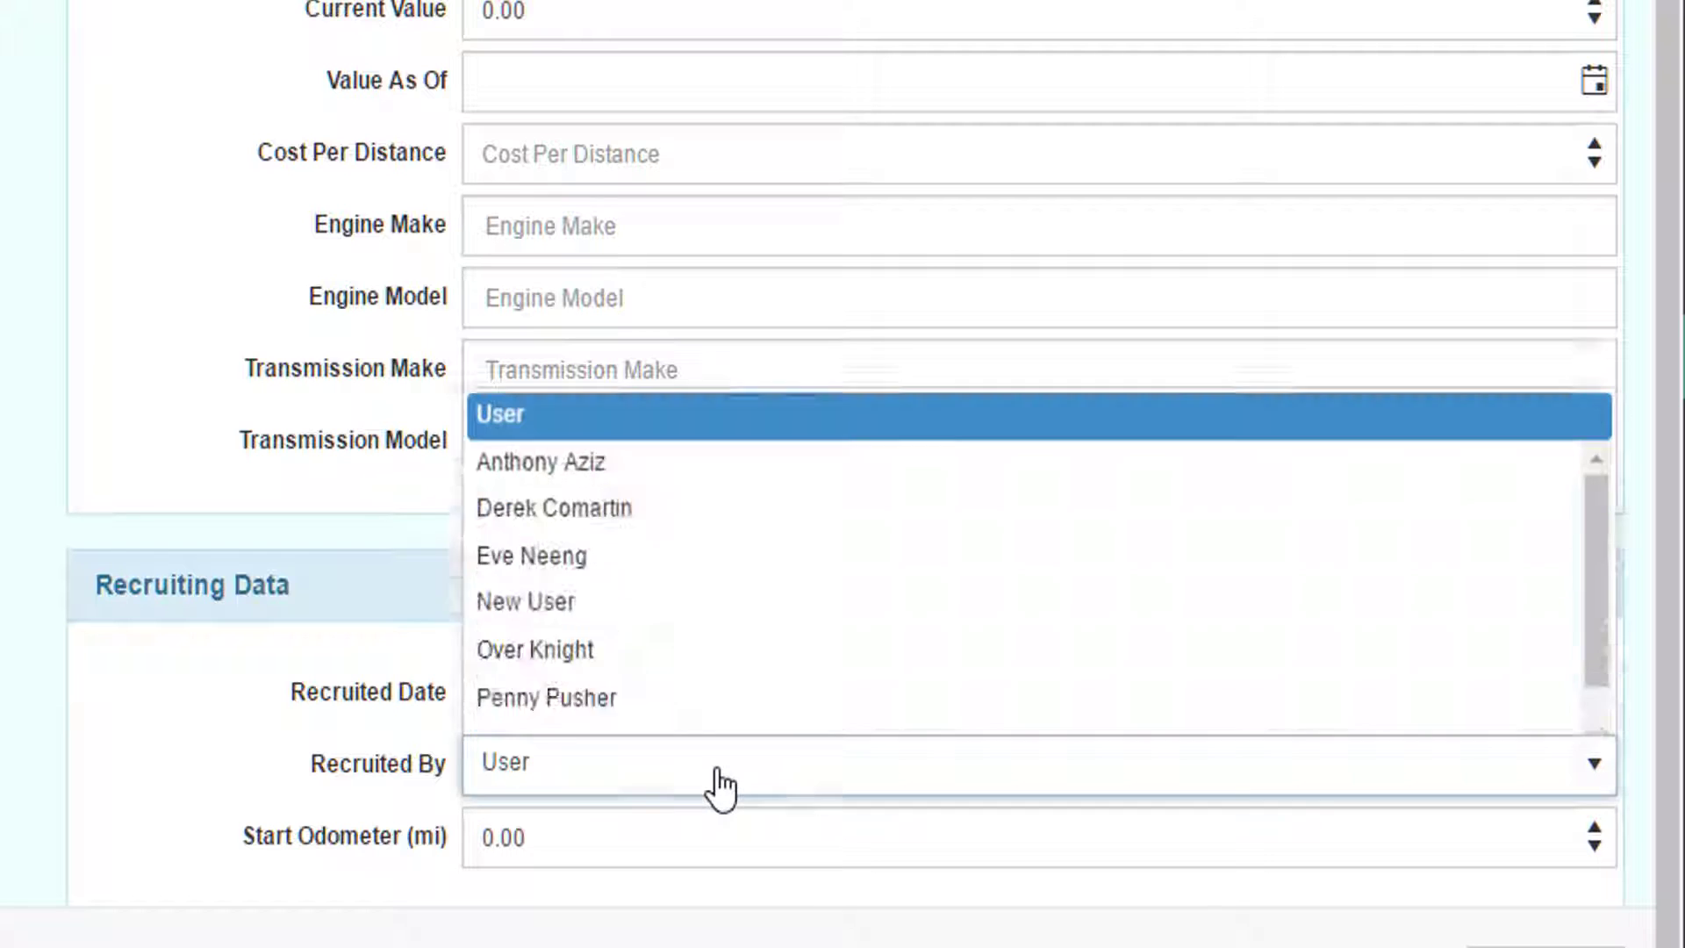
pyautogui.click(632, 556)
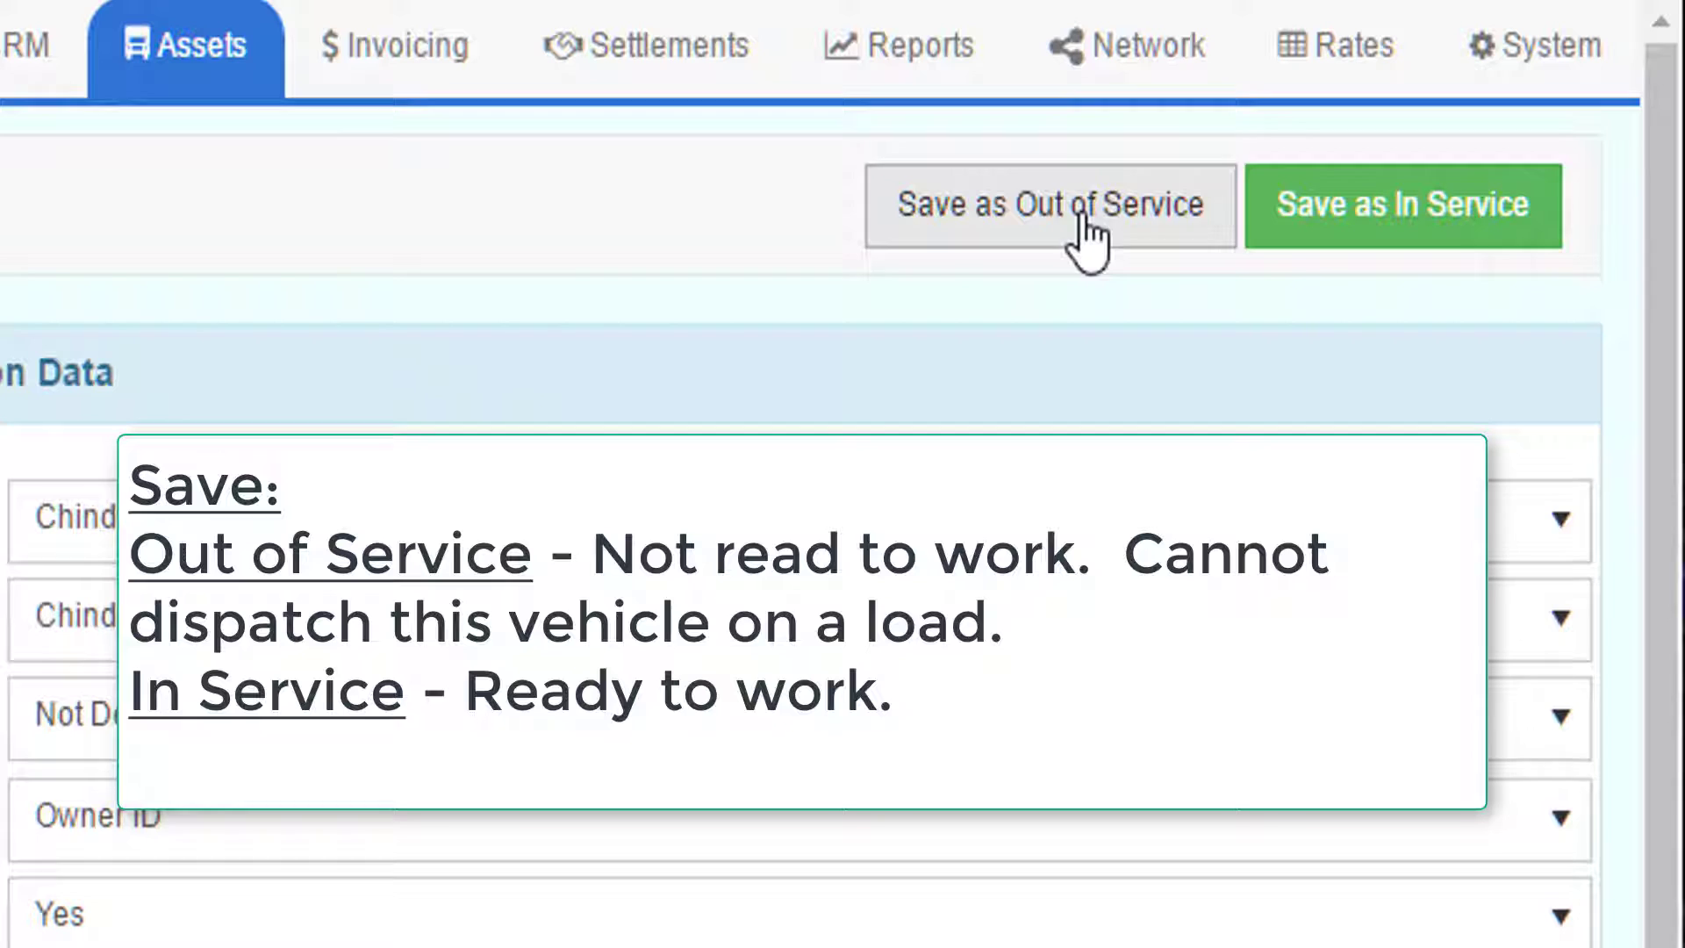
pyautogui.click(1330, 233)
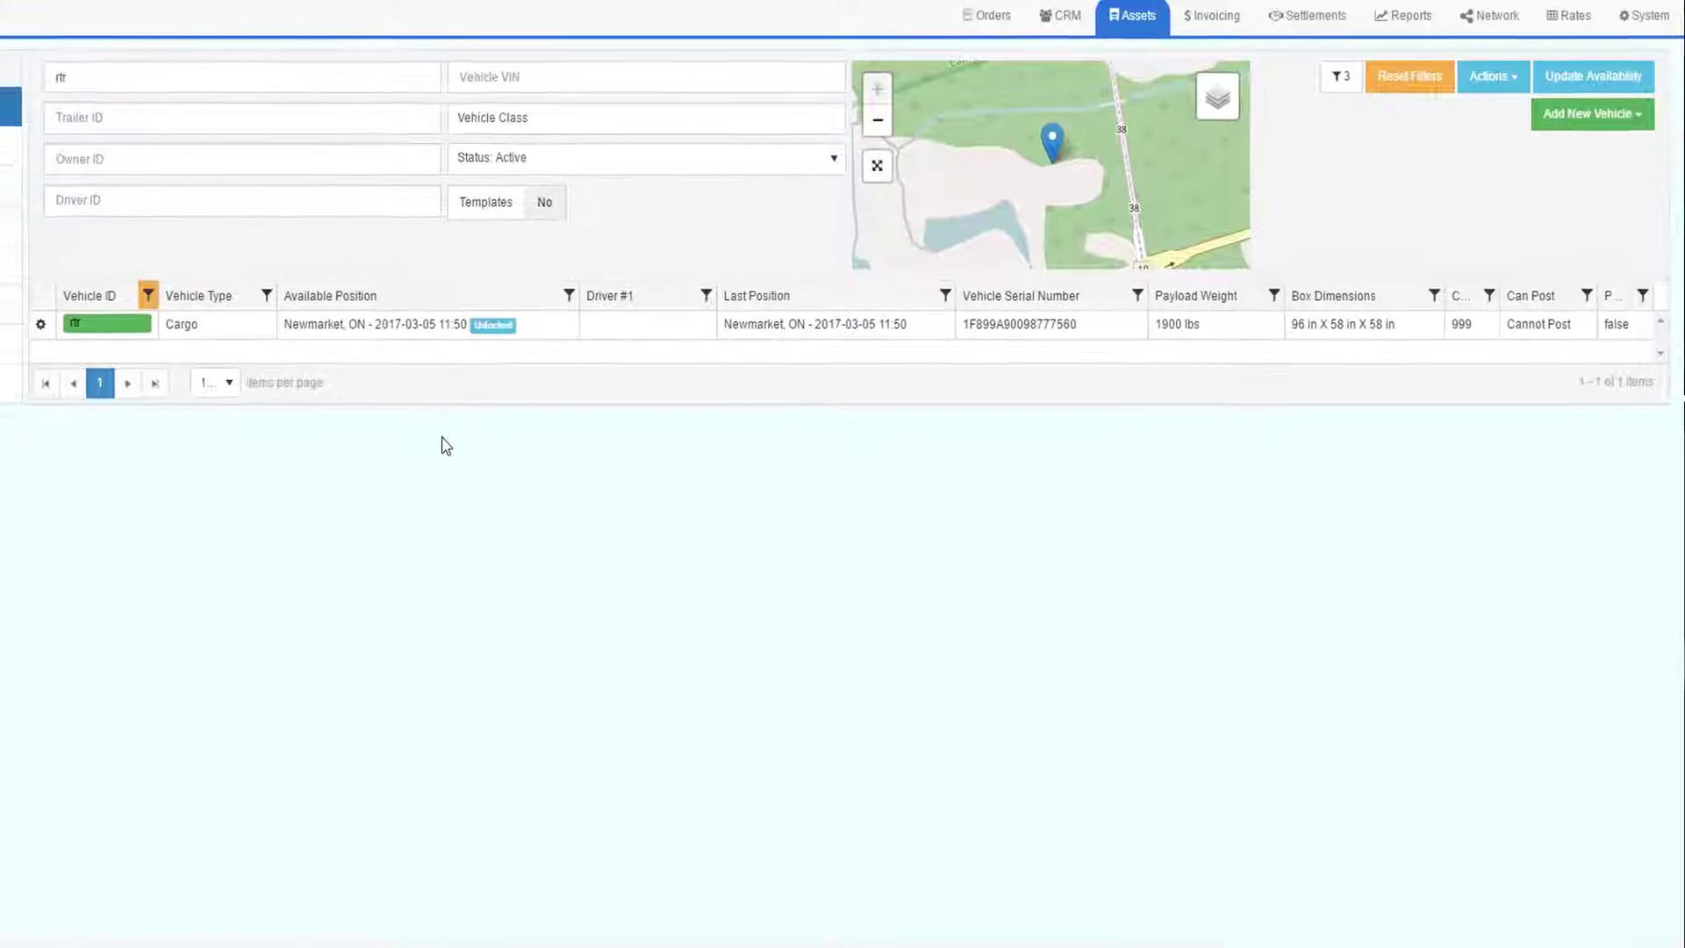
# - Open vehicle 05B998's detail page and review its data and compliance sections
pyautogui.click(56, 328)
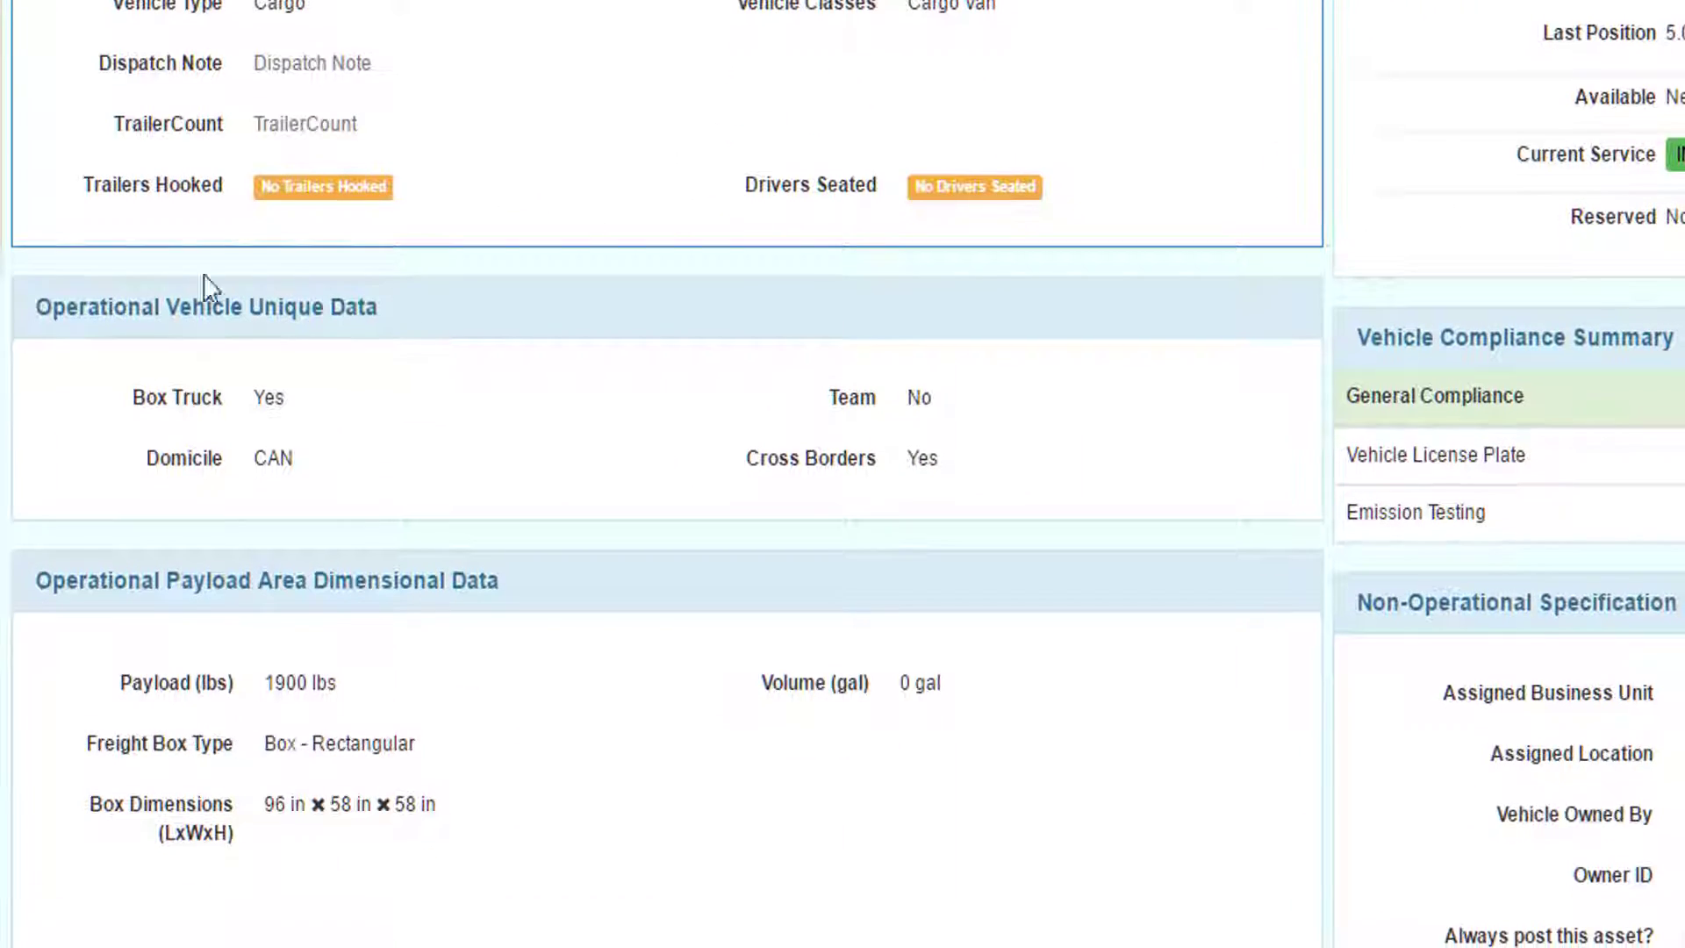
pyautogui.scroll(-3, 474, 529)
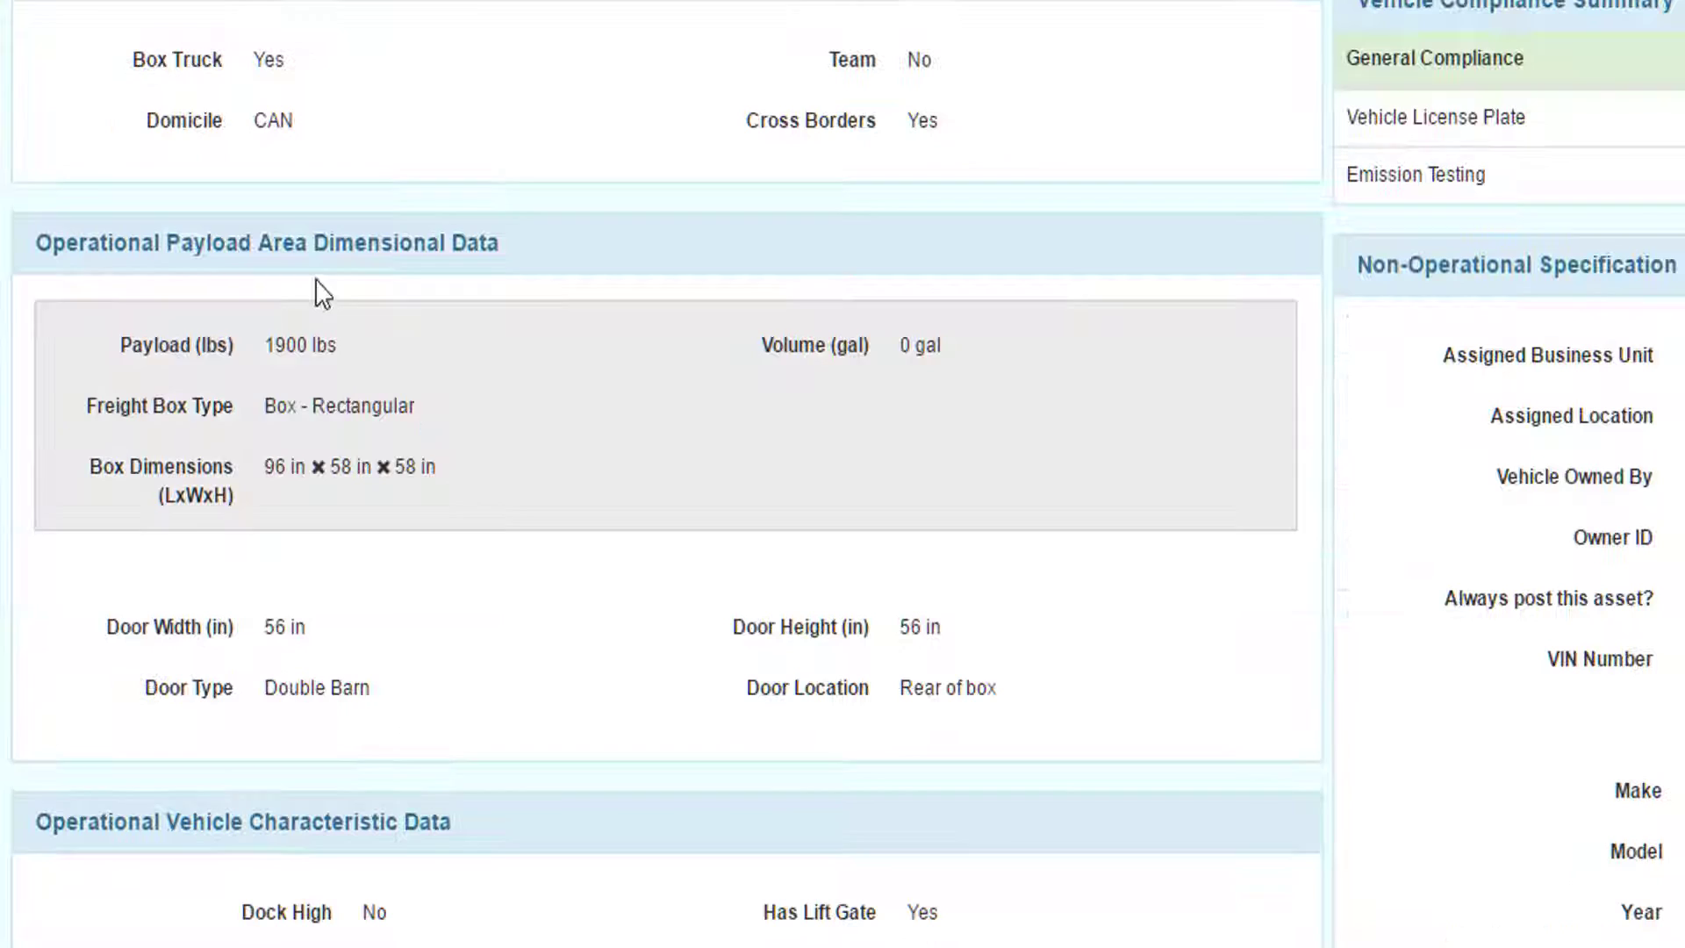
pyautogui.scroll(-5, 667, 473)
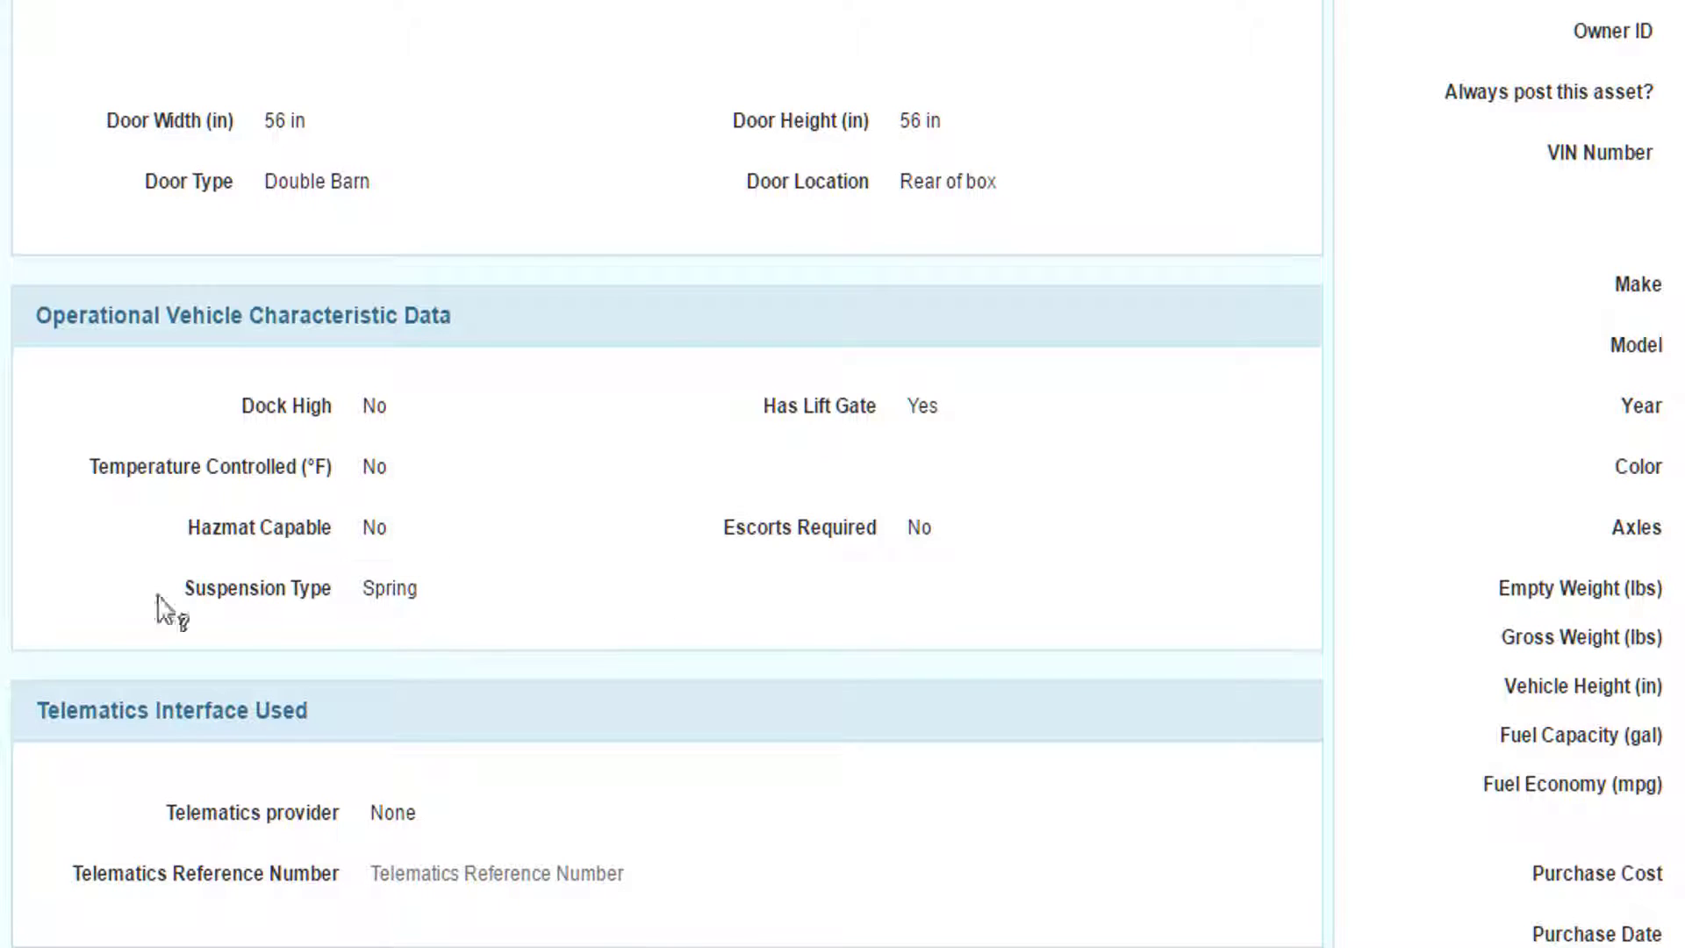
pyautogui.scroll(-3, 97, 606)
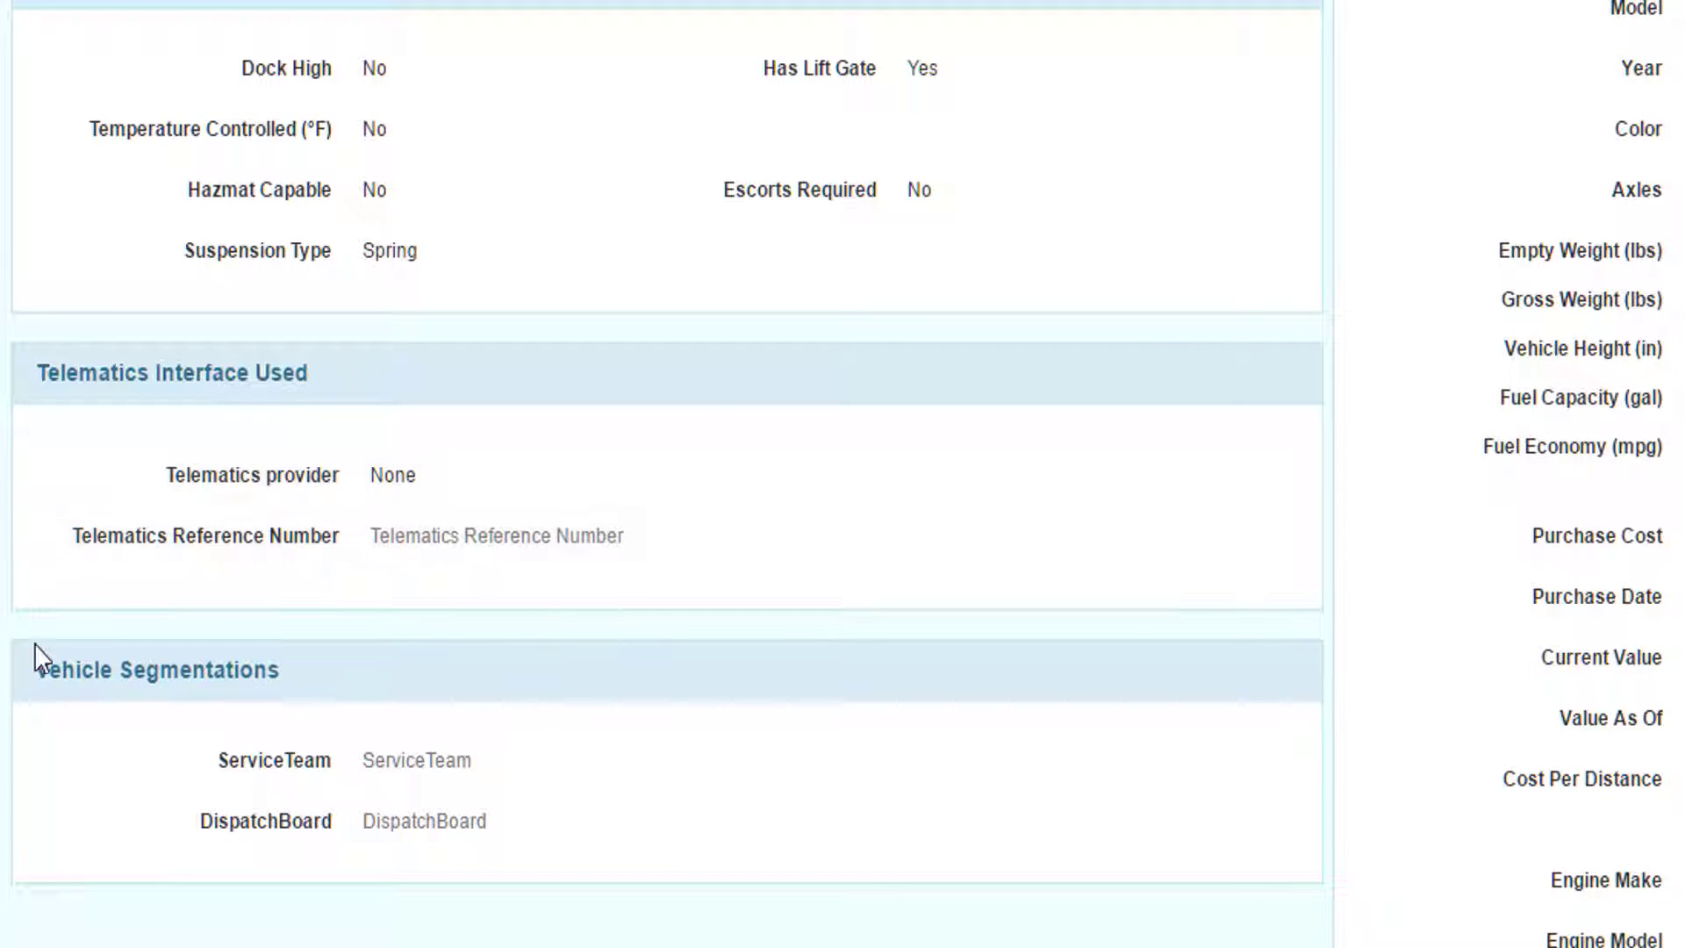
pyautogui.scroll(10, 702, 824)
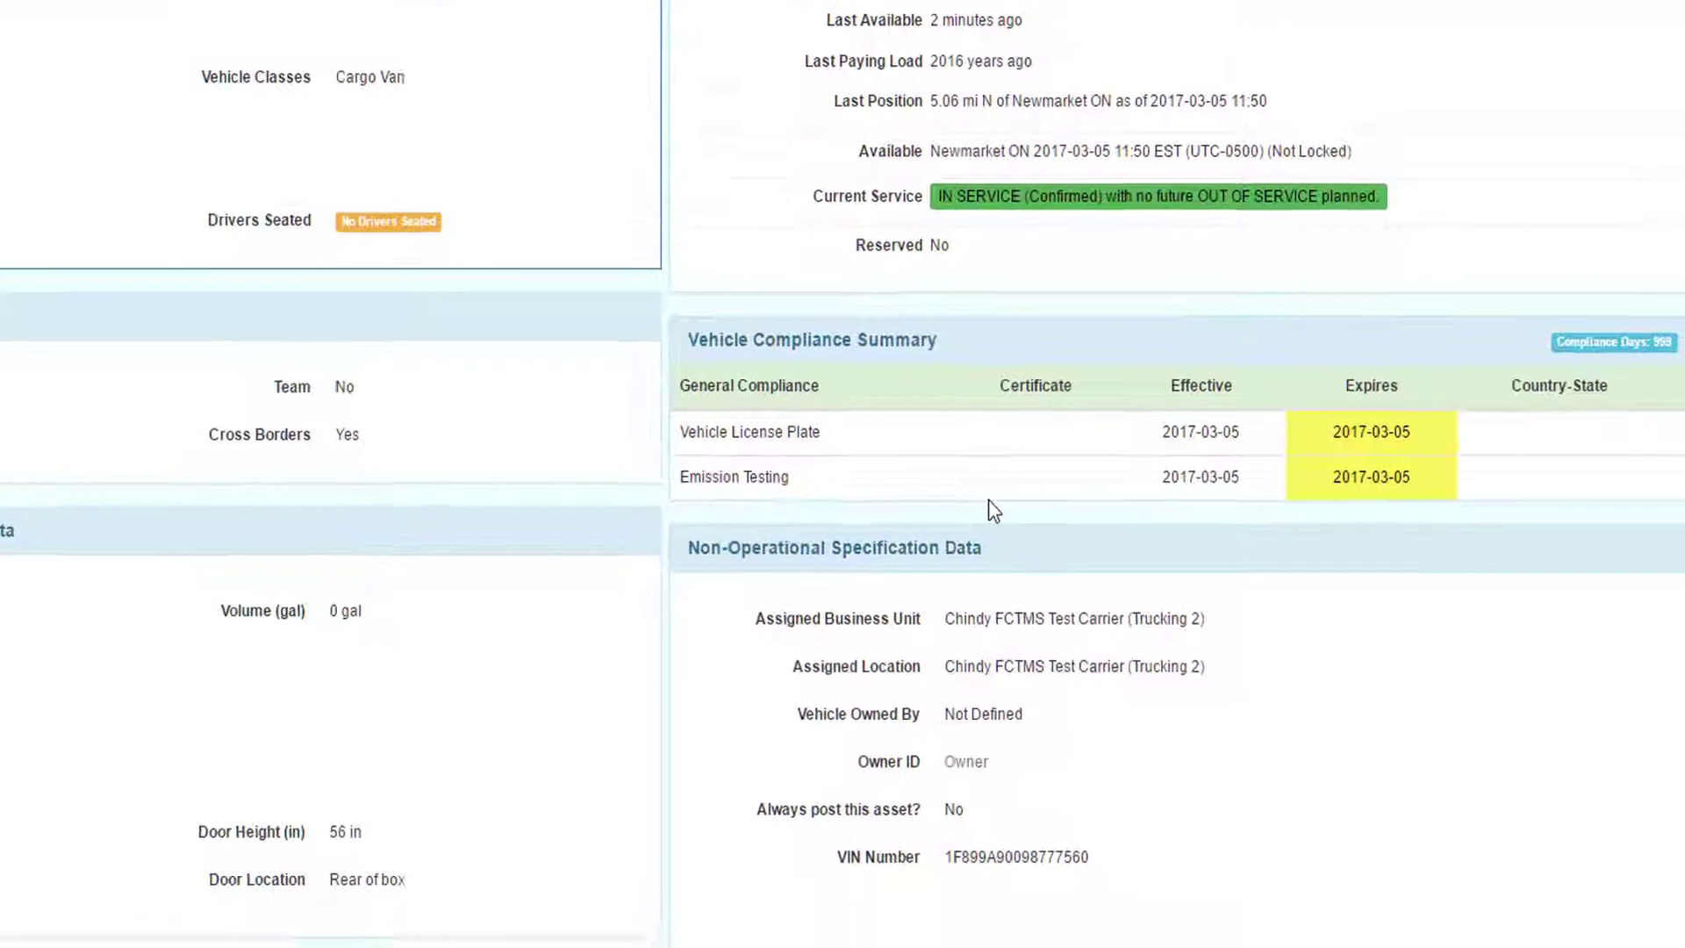
pyautogui.scroll(-7, 802, 268)
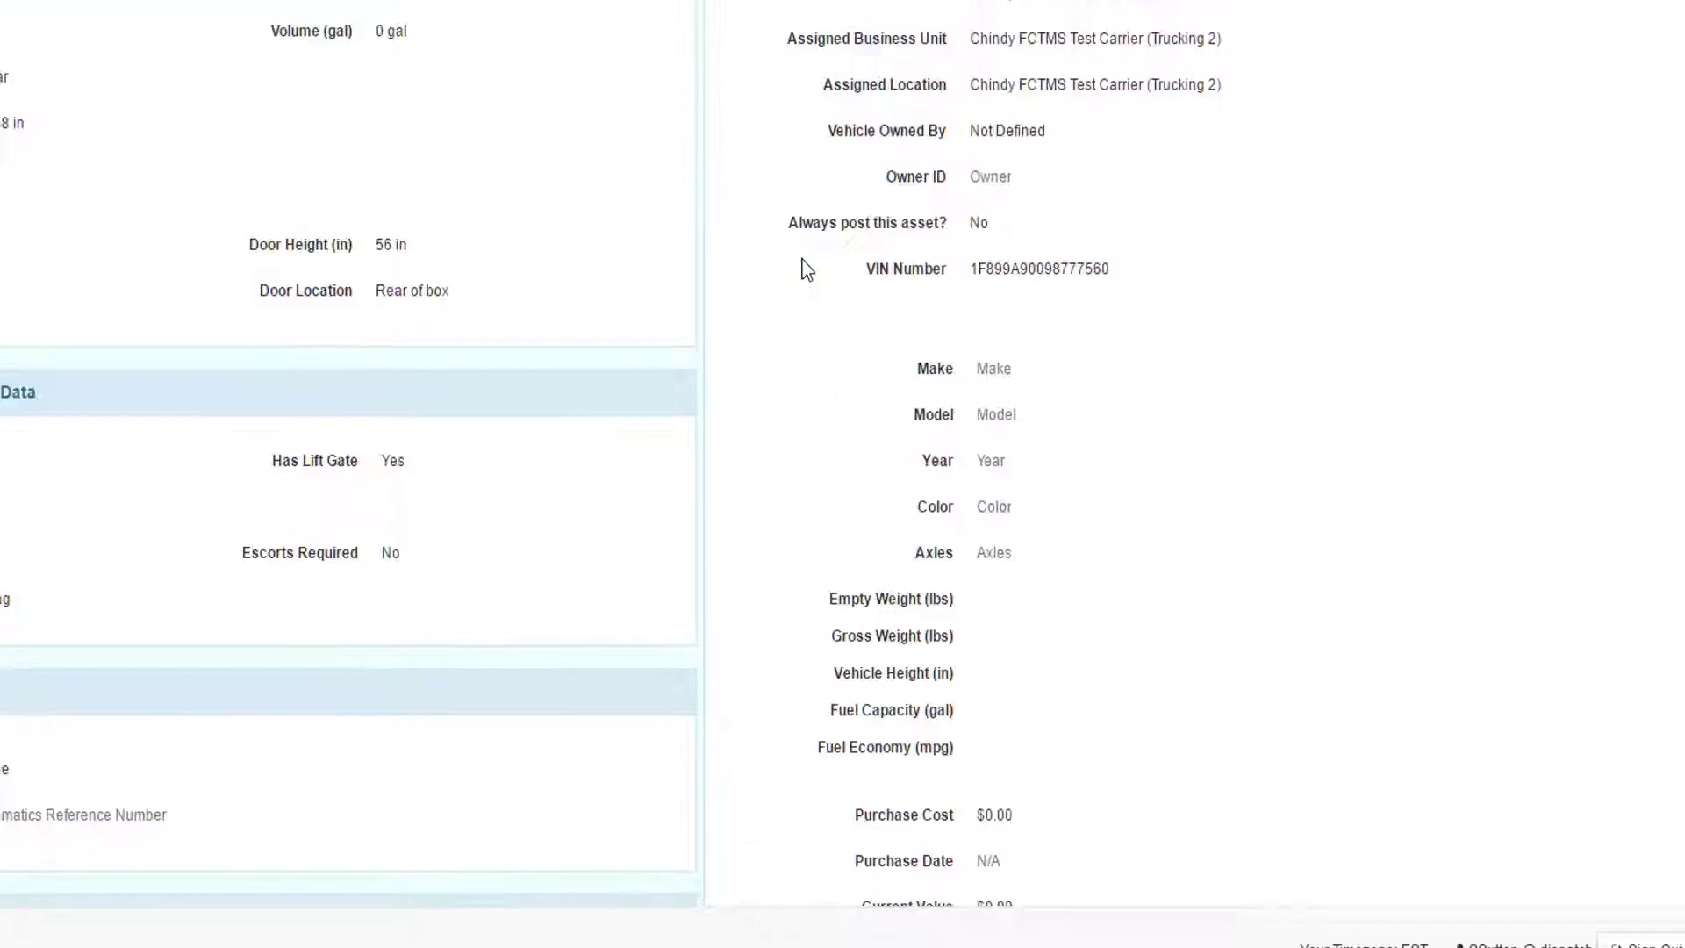
pyautogui.scroll(8, 914, 377)
pyautogui.scroll(4, 983, 403)
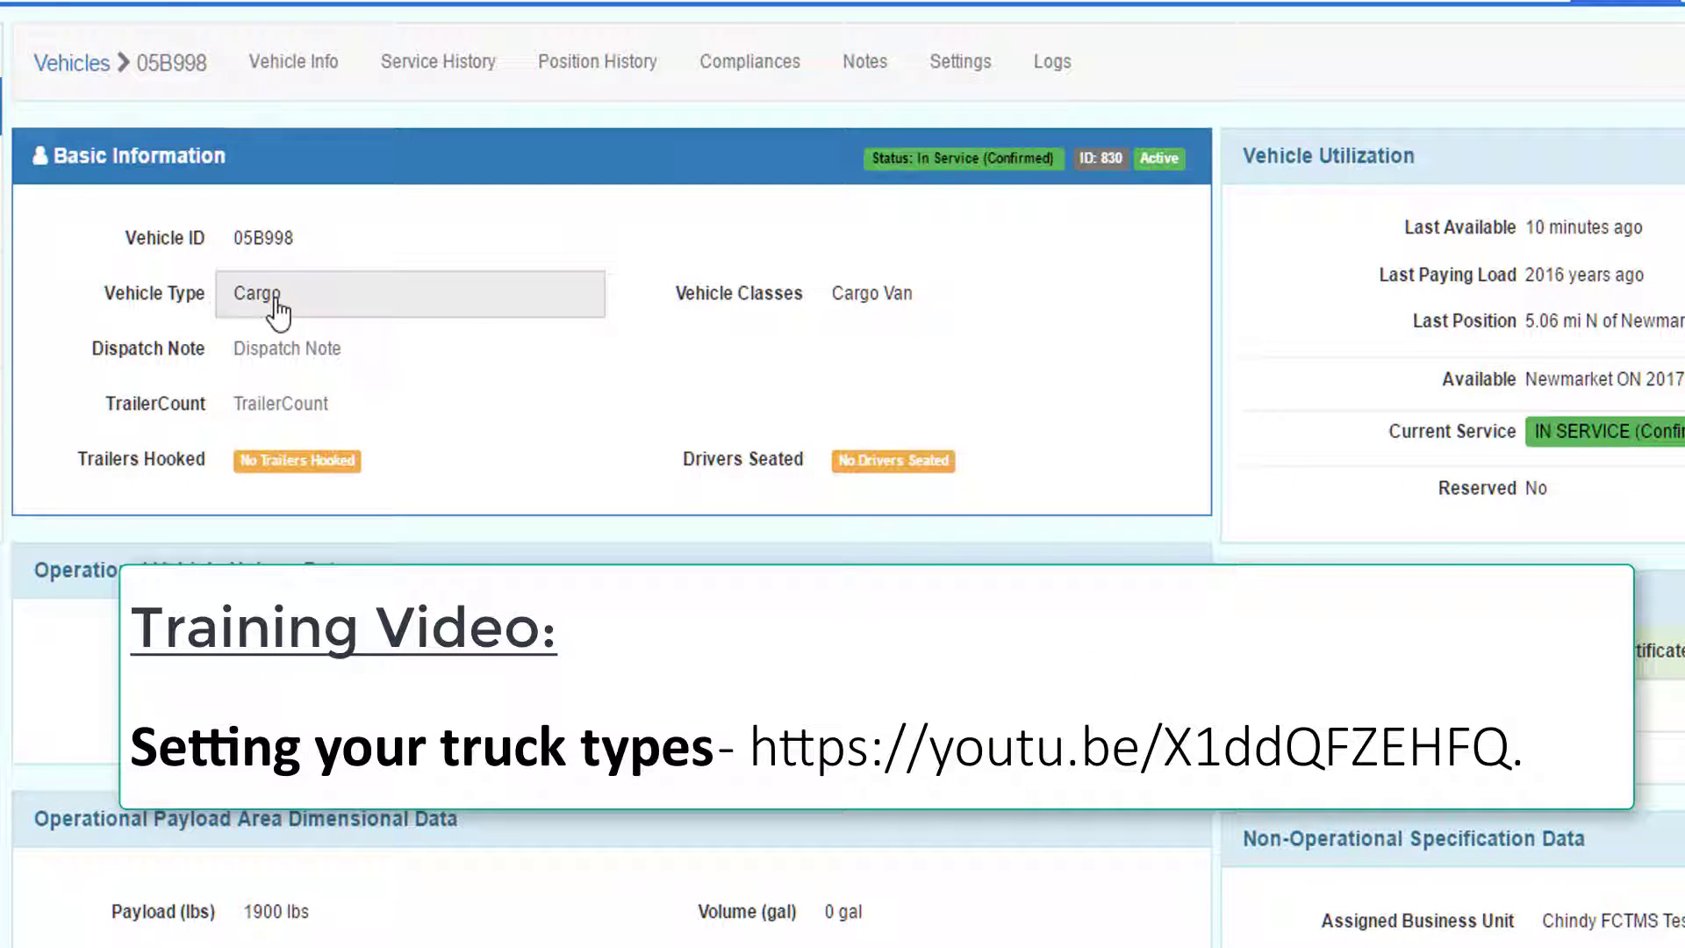
# - Add the dispatch note 'Cab over has extra 25 cubic feet'
pyautogui.click(399, 350)
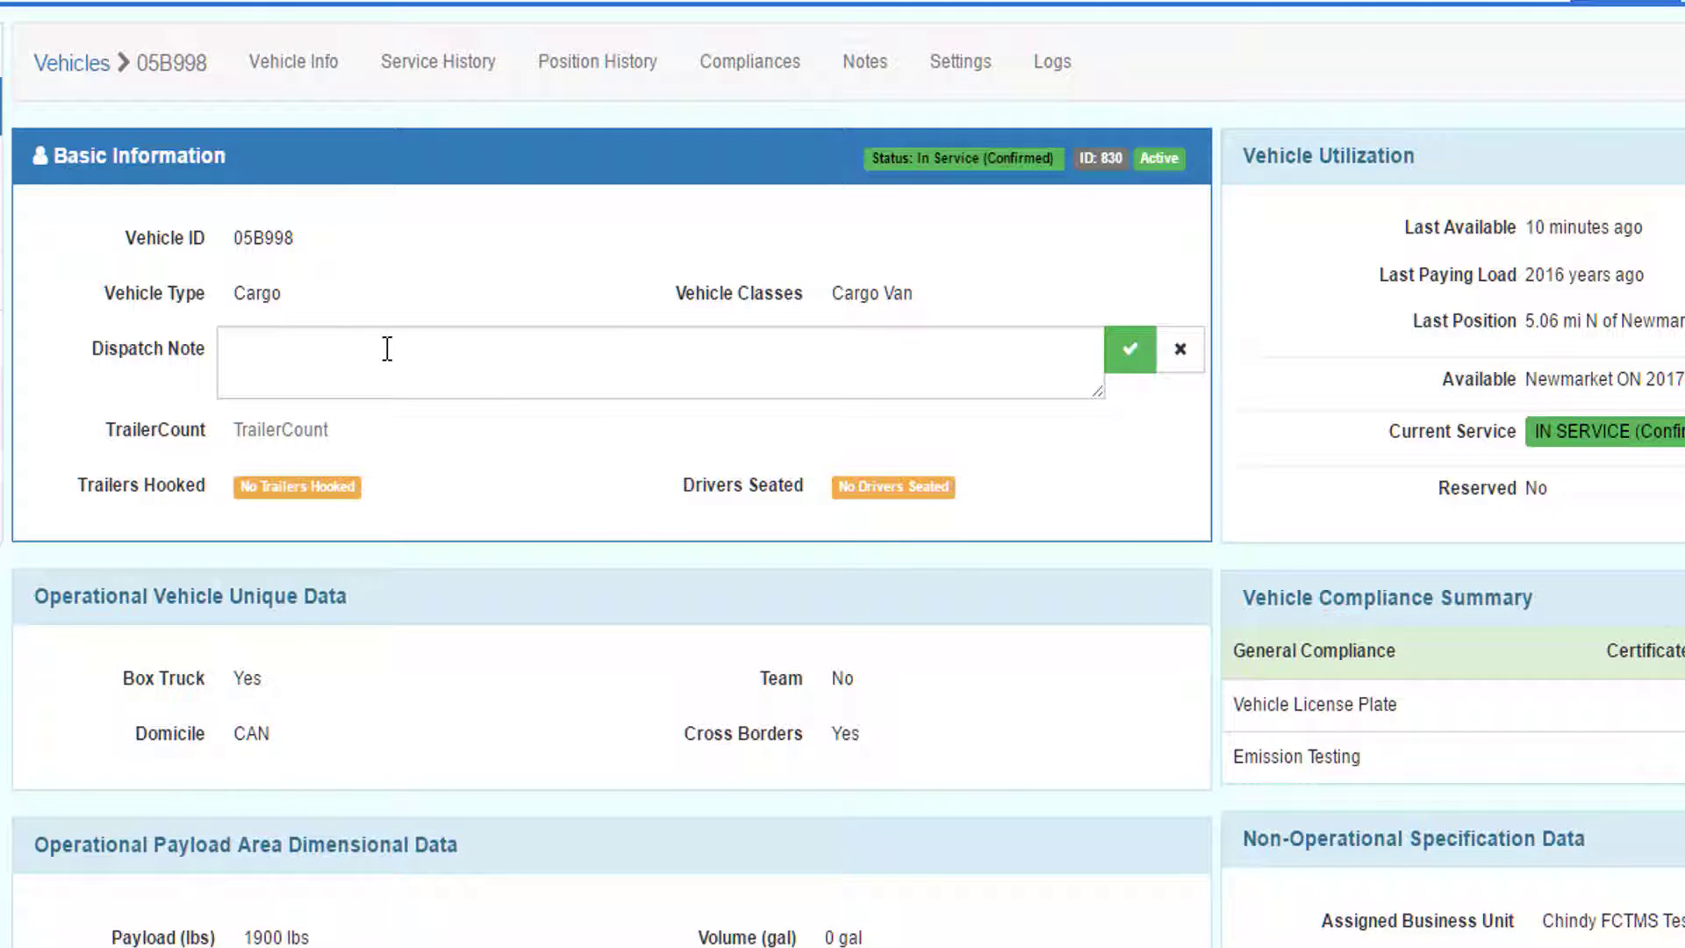
pyautogui.write('Cab over has extra 25 cubic feet')
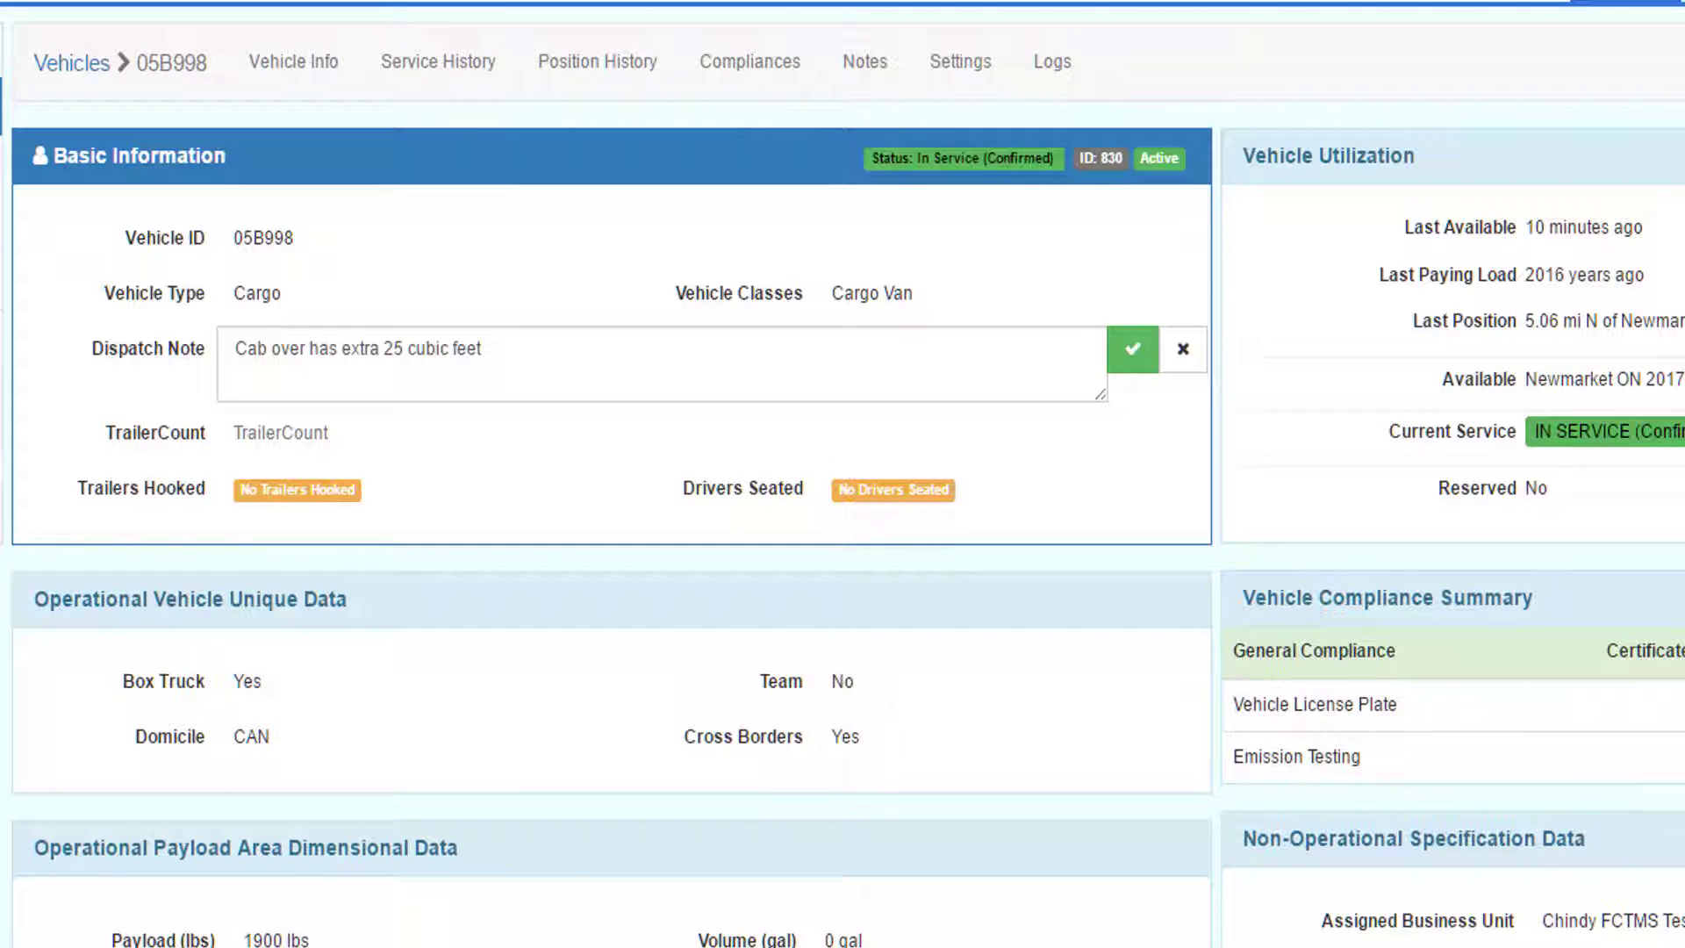
pyautogui.click(298, 432)
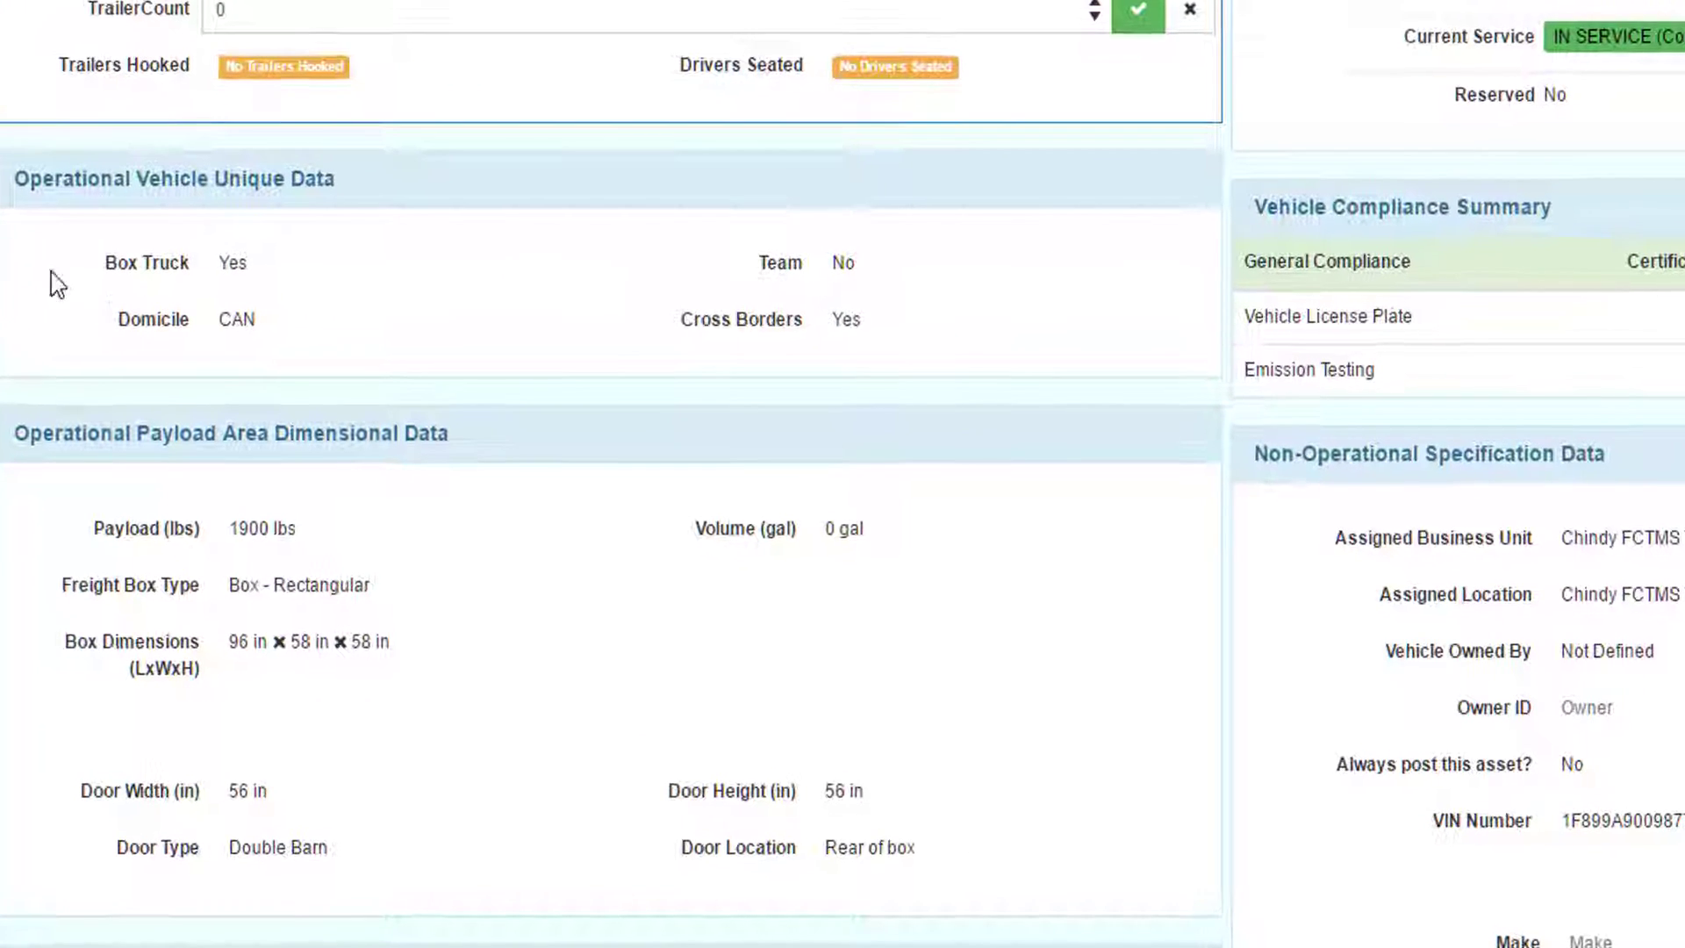
# - Switch Cross Borders from Yes to No and save the change
pyautogui.click(839, 340)
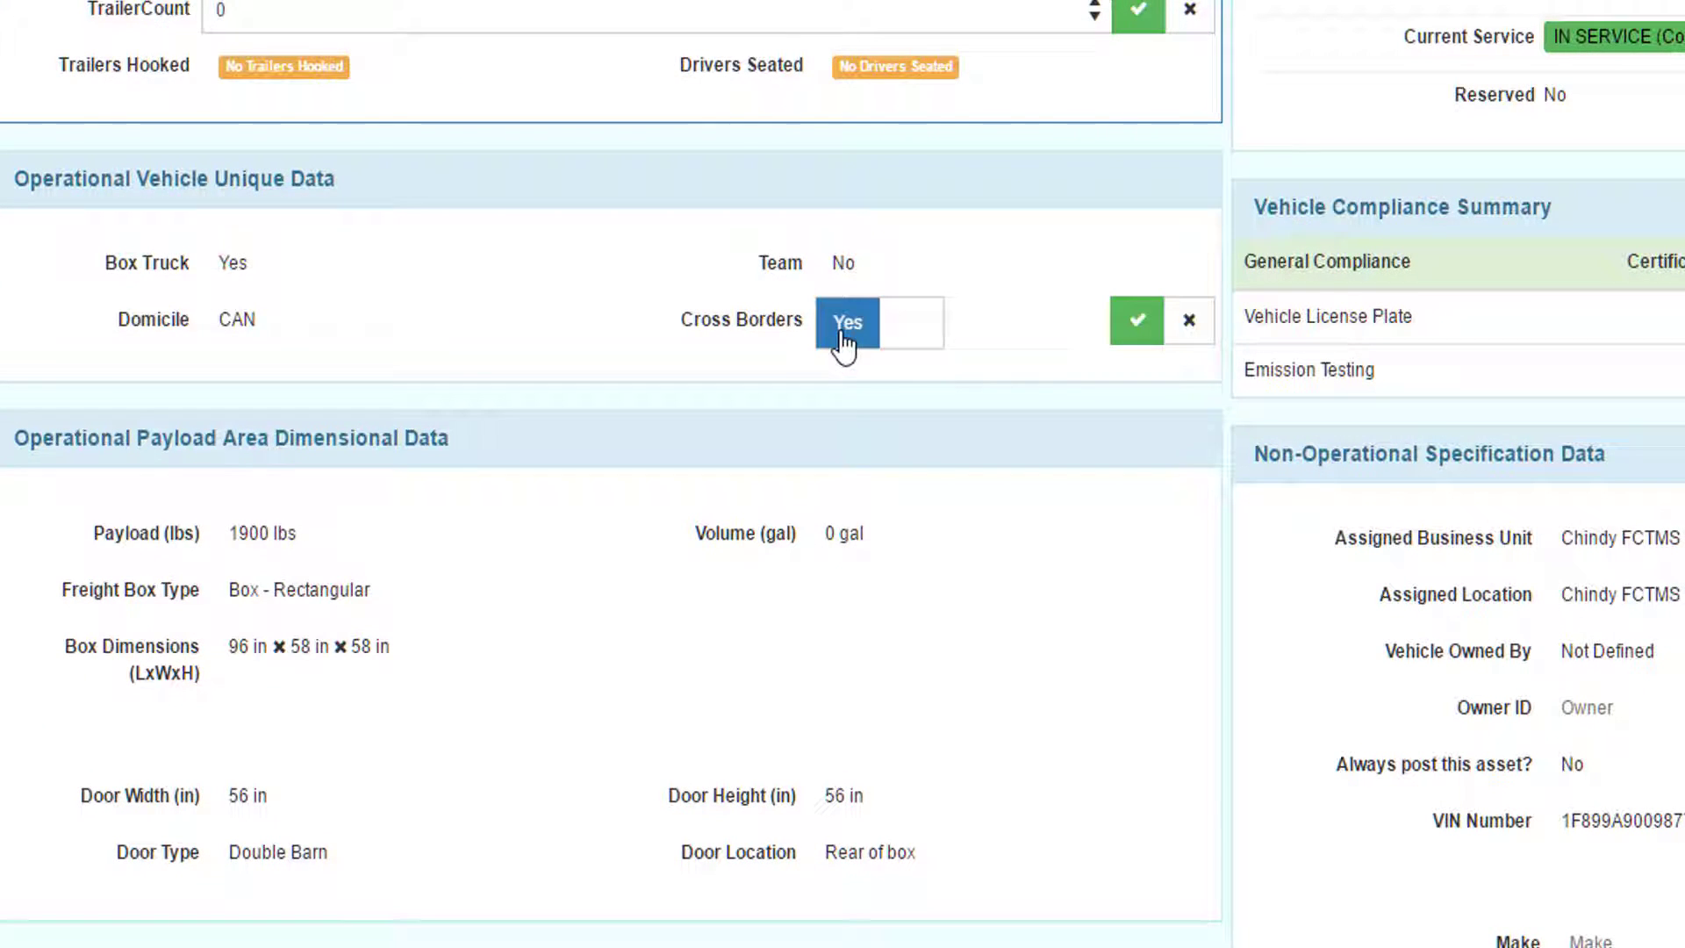
pyautogui.click(922, 340)
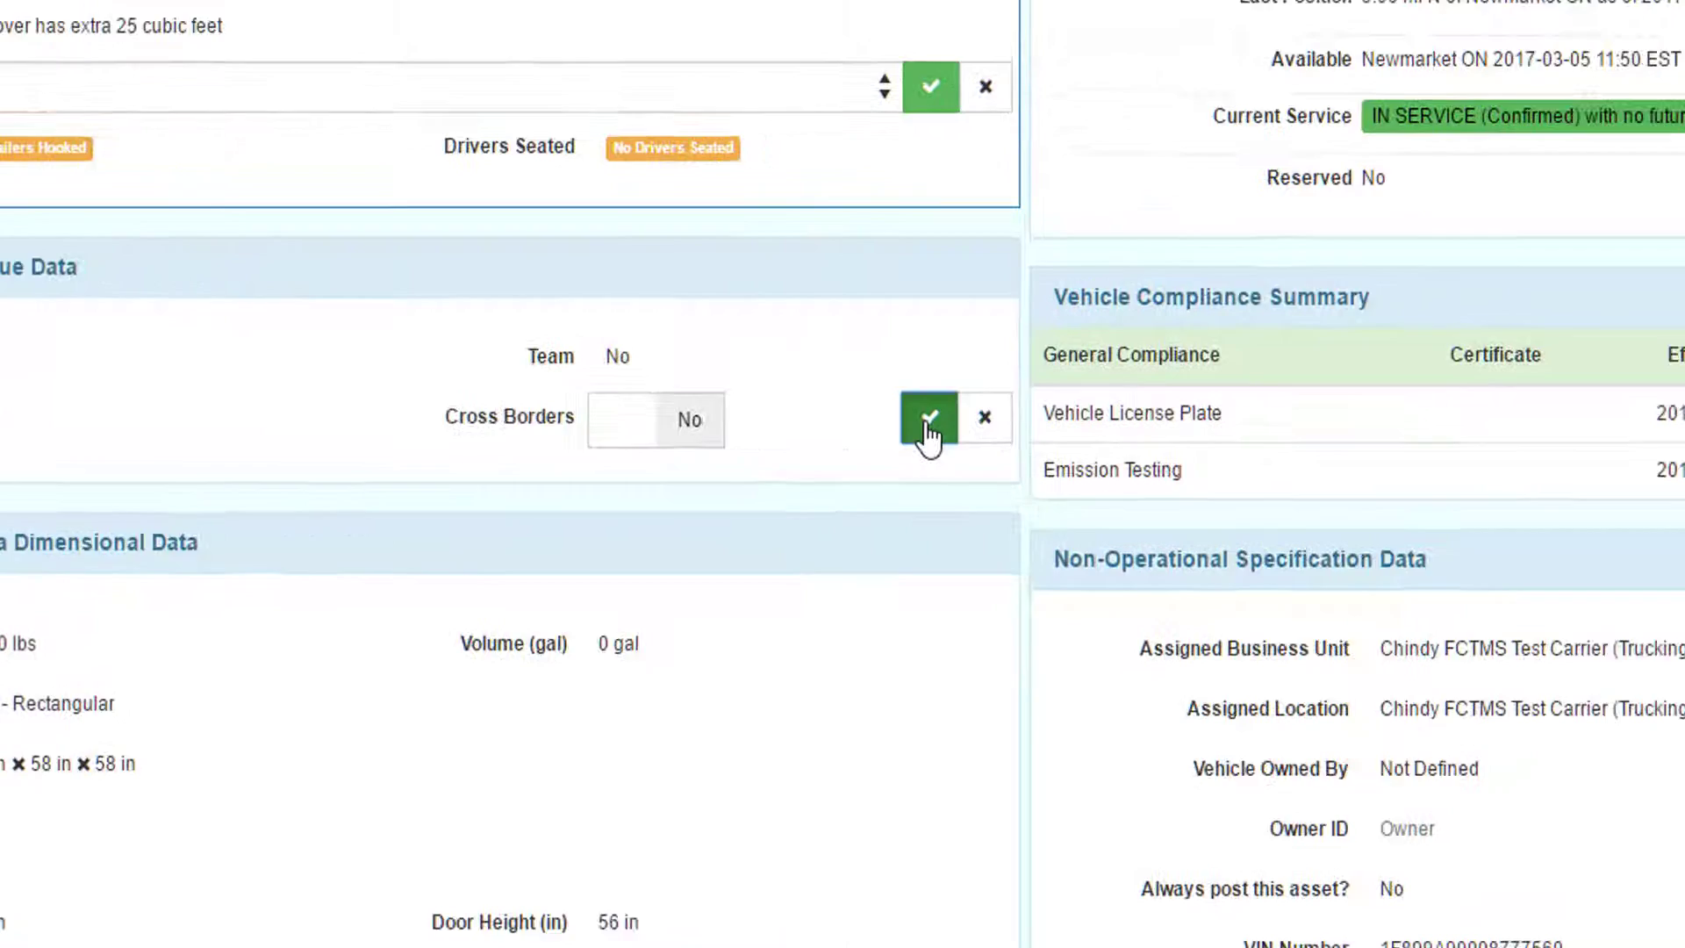
pyautogui.click(928, 420)
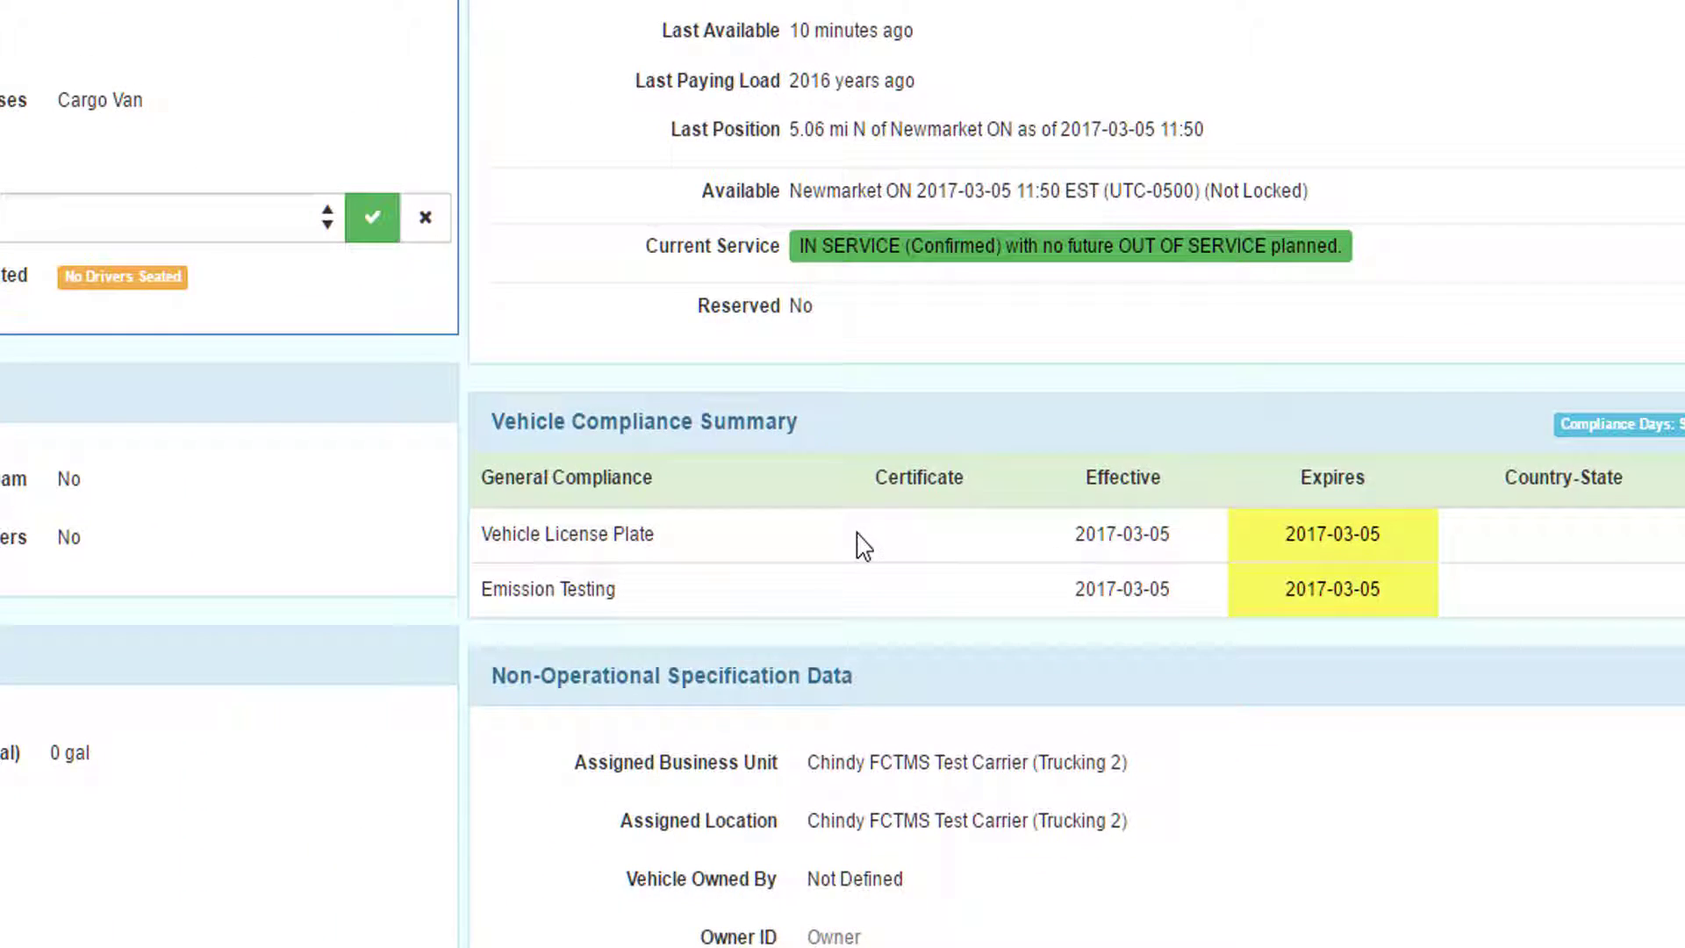
# - Edit the Vehicle License Plate compliance: end date 2017-03-23, reference 56778-09, USA, Michigan, and save
pyautogui.click(862, 546)
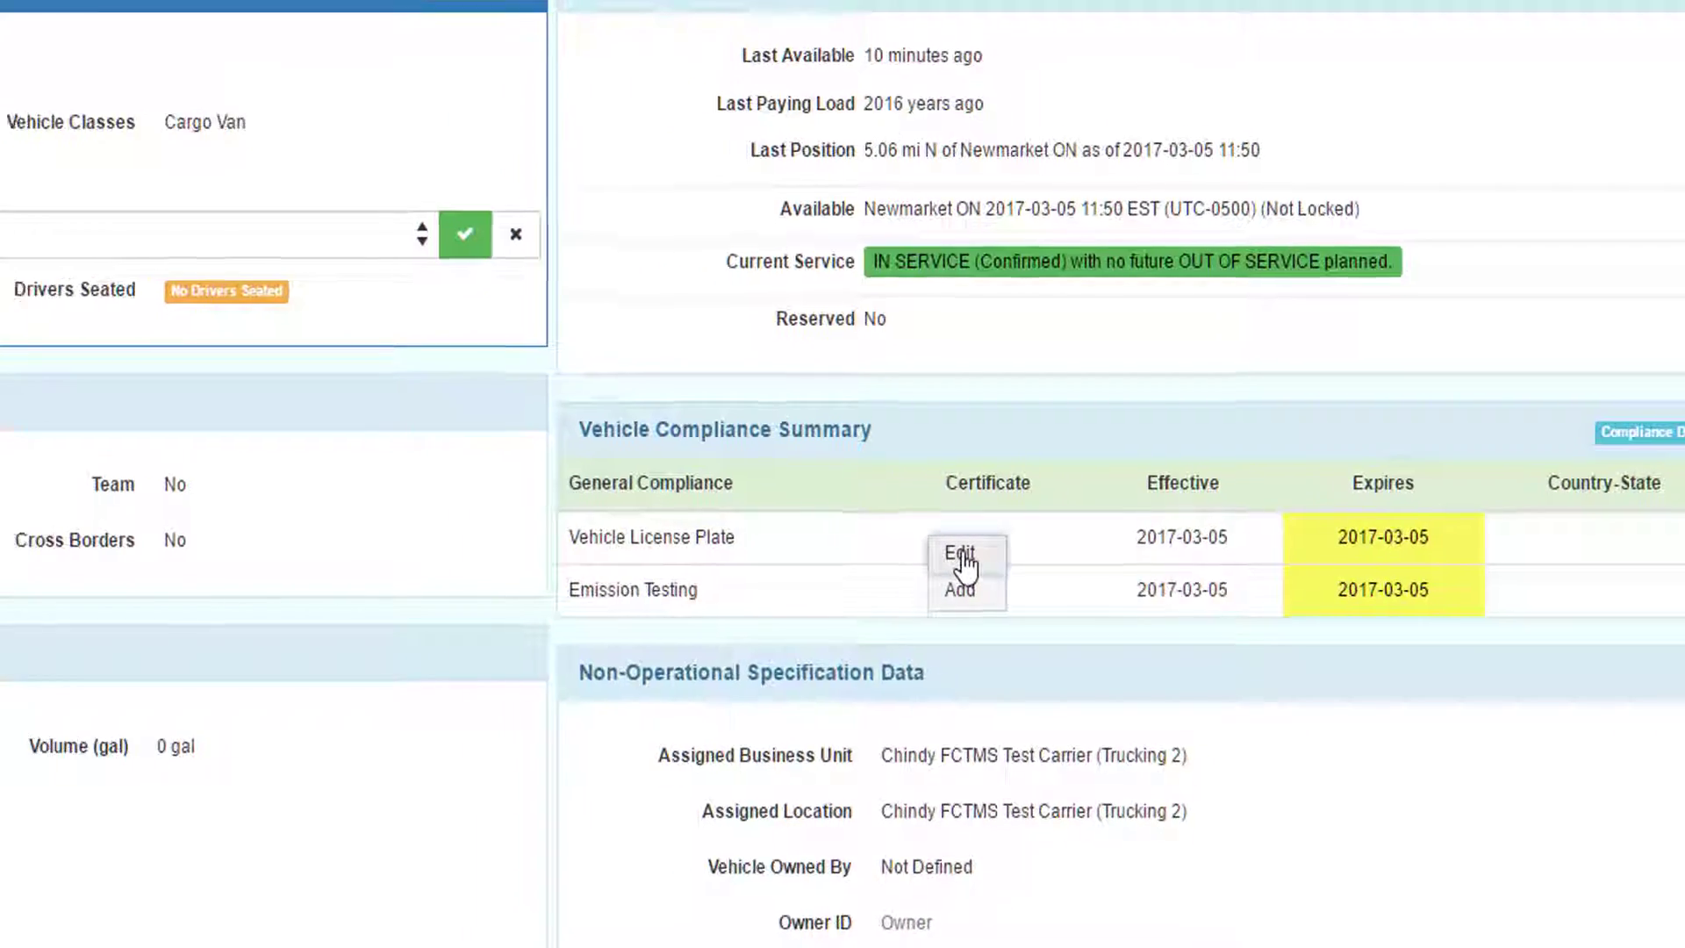
pyautogui.click(889, 553)
pyautogui.click(413, 176)
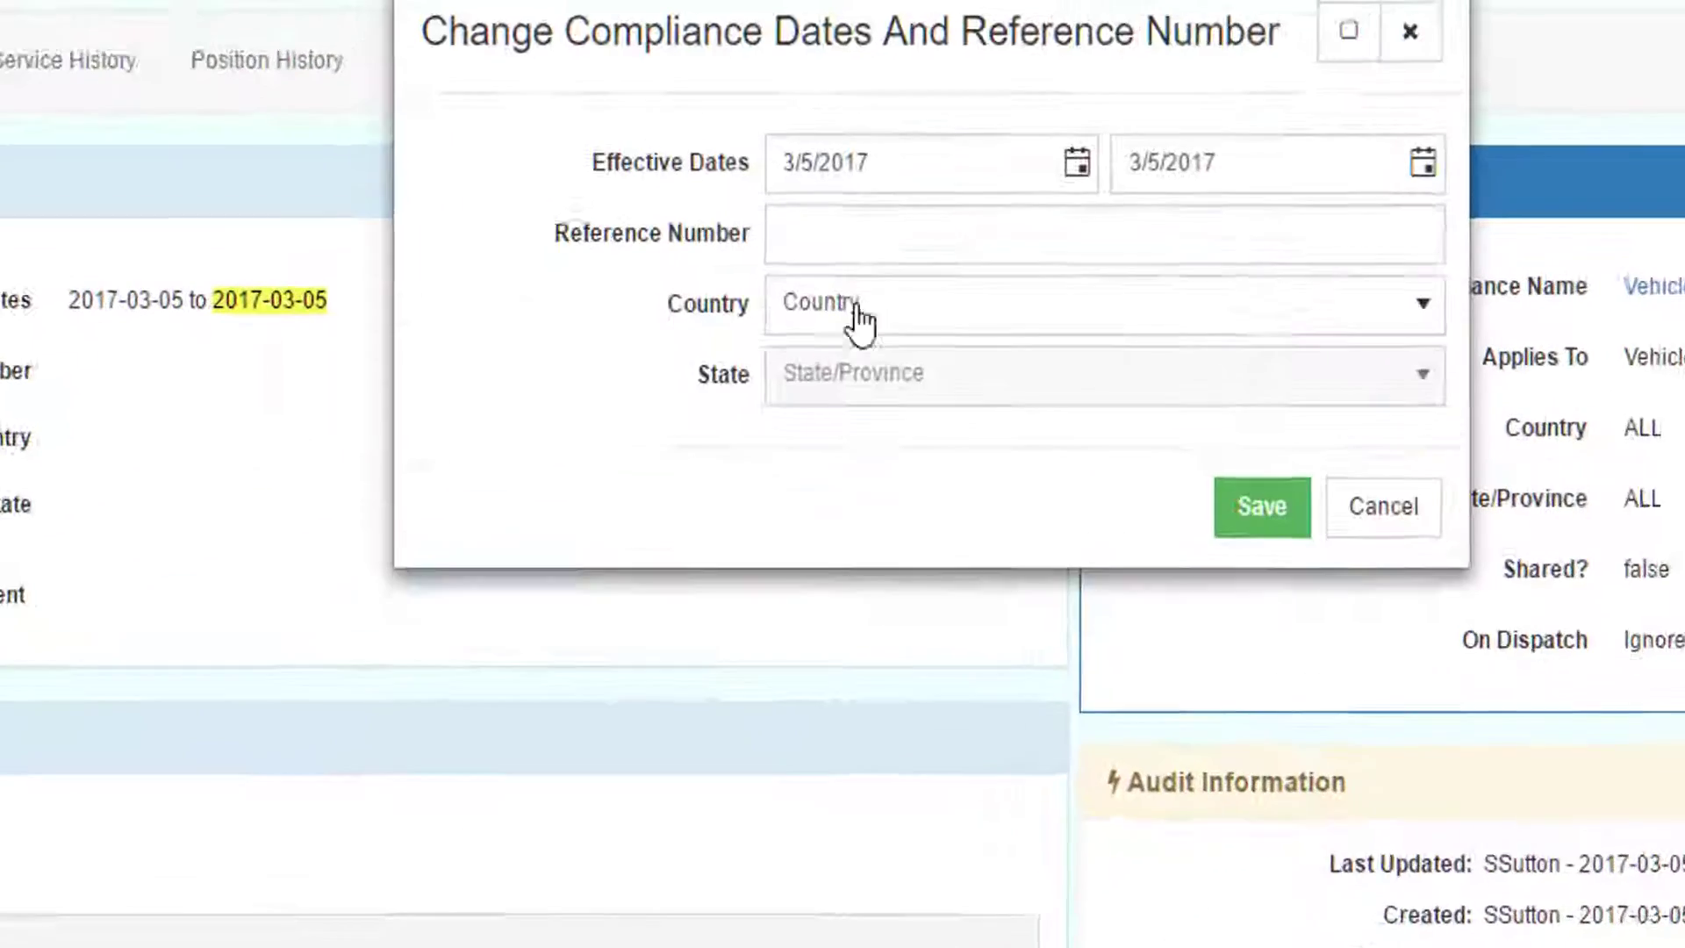
pyautogui.click(1490, 180)
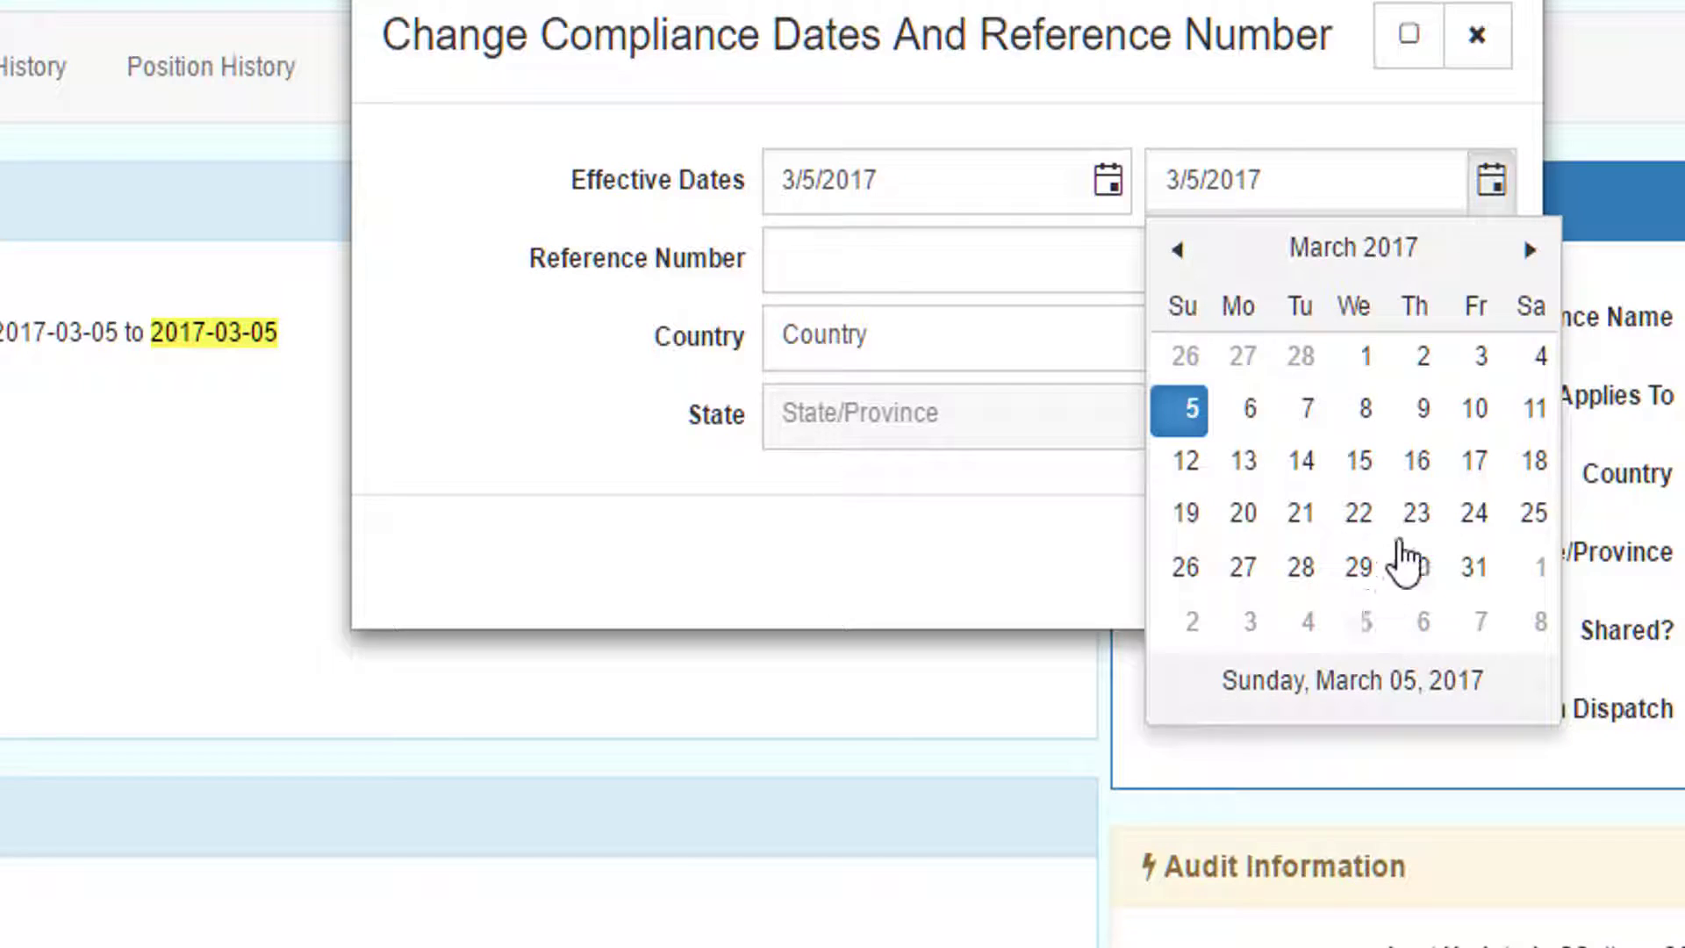
pyautogui.click(1411, 512)
pyautogui.click(837, 267)
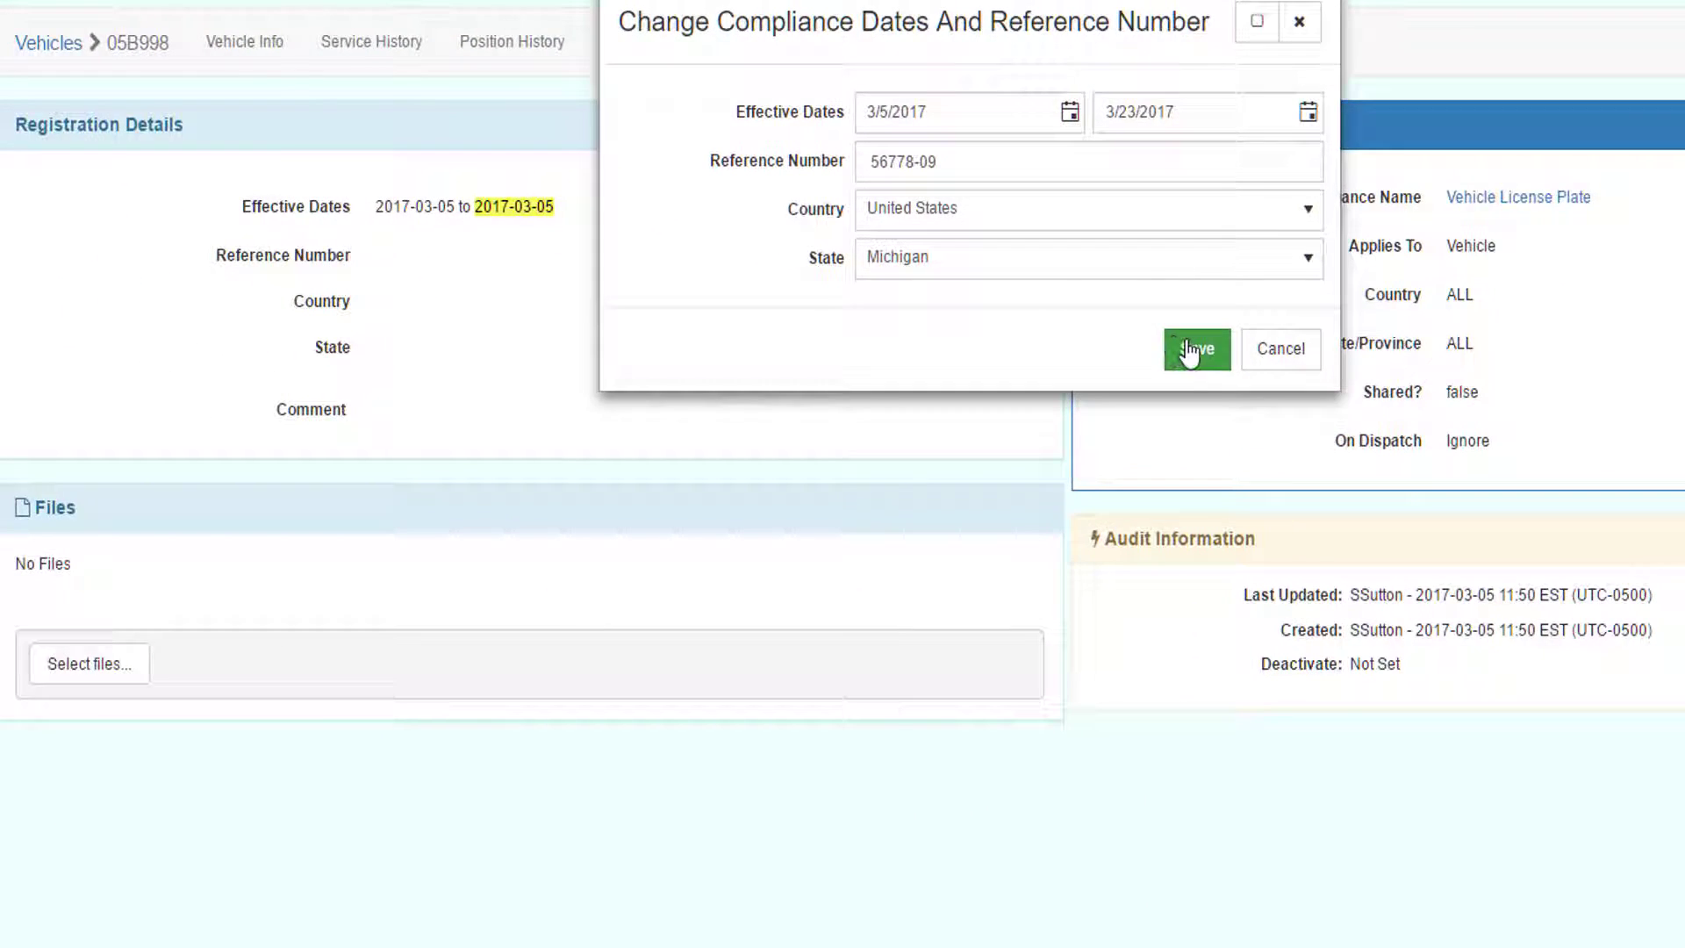
pyautogui.click(1193, 350)
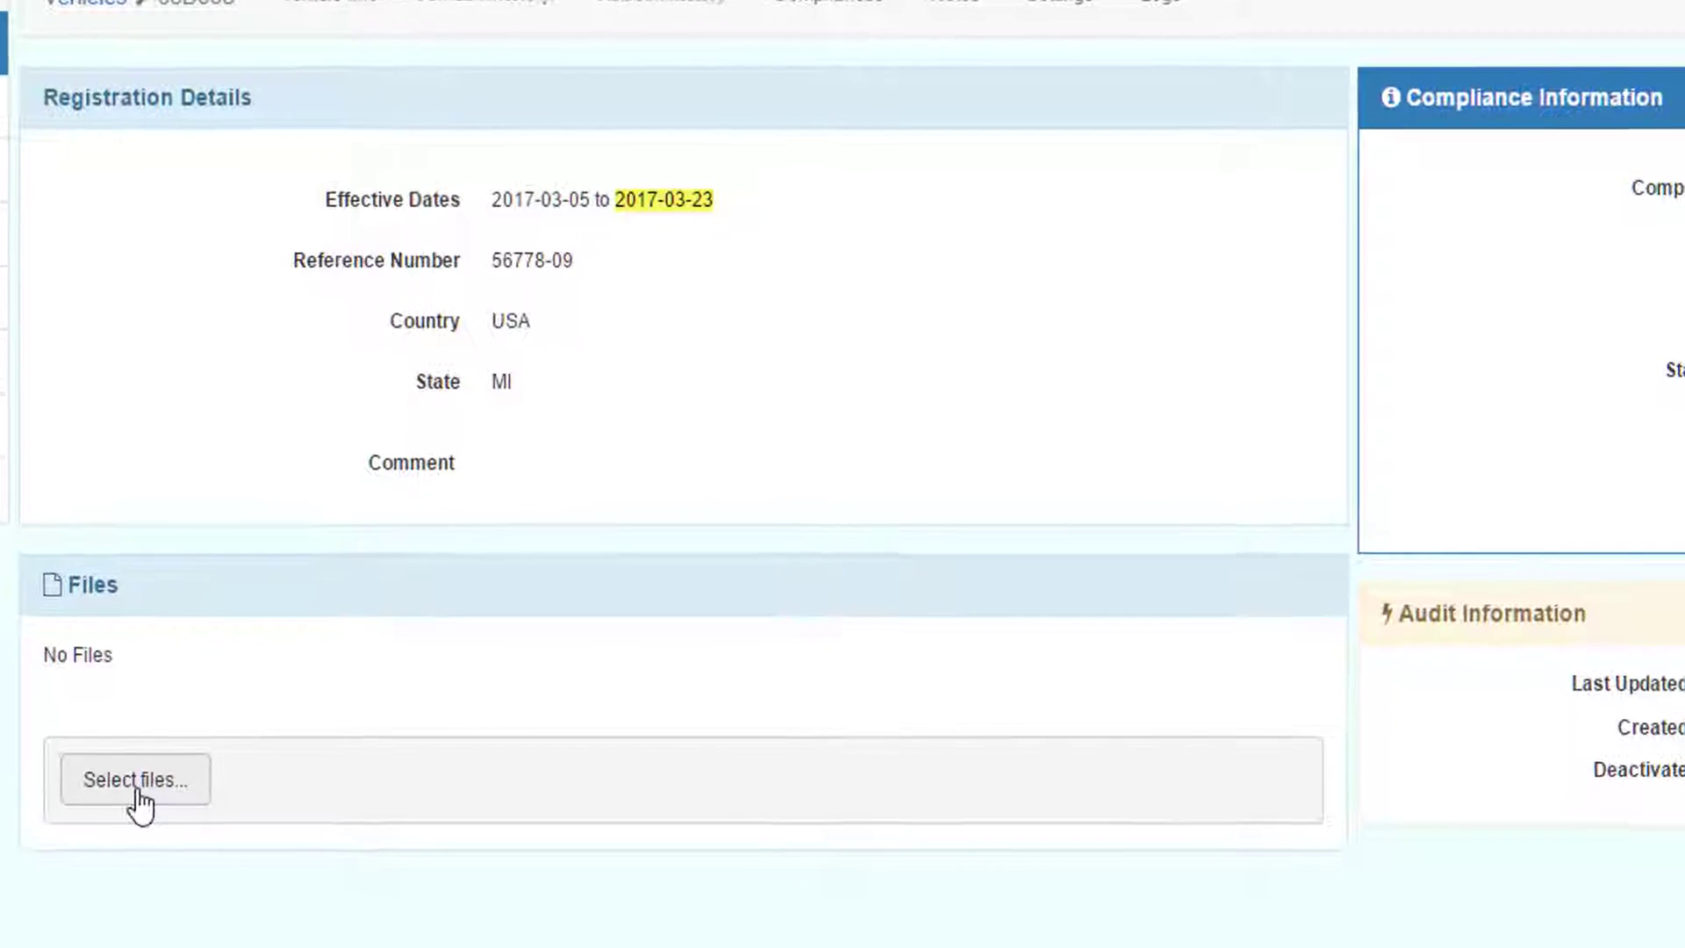
# - Upload Cover Page.jpg as the license plate compliance attachment
pyautogui.click(213, 740)
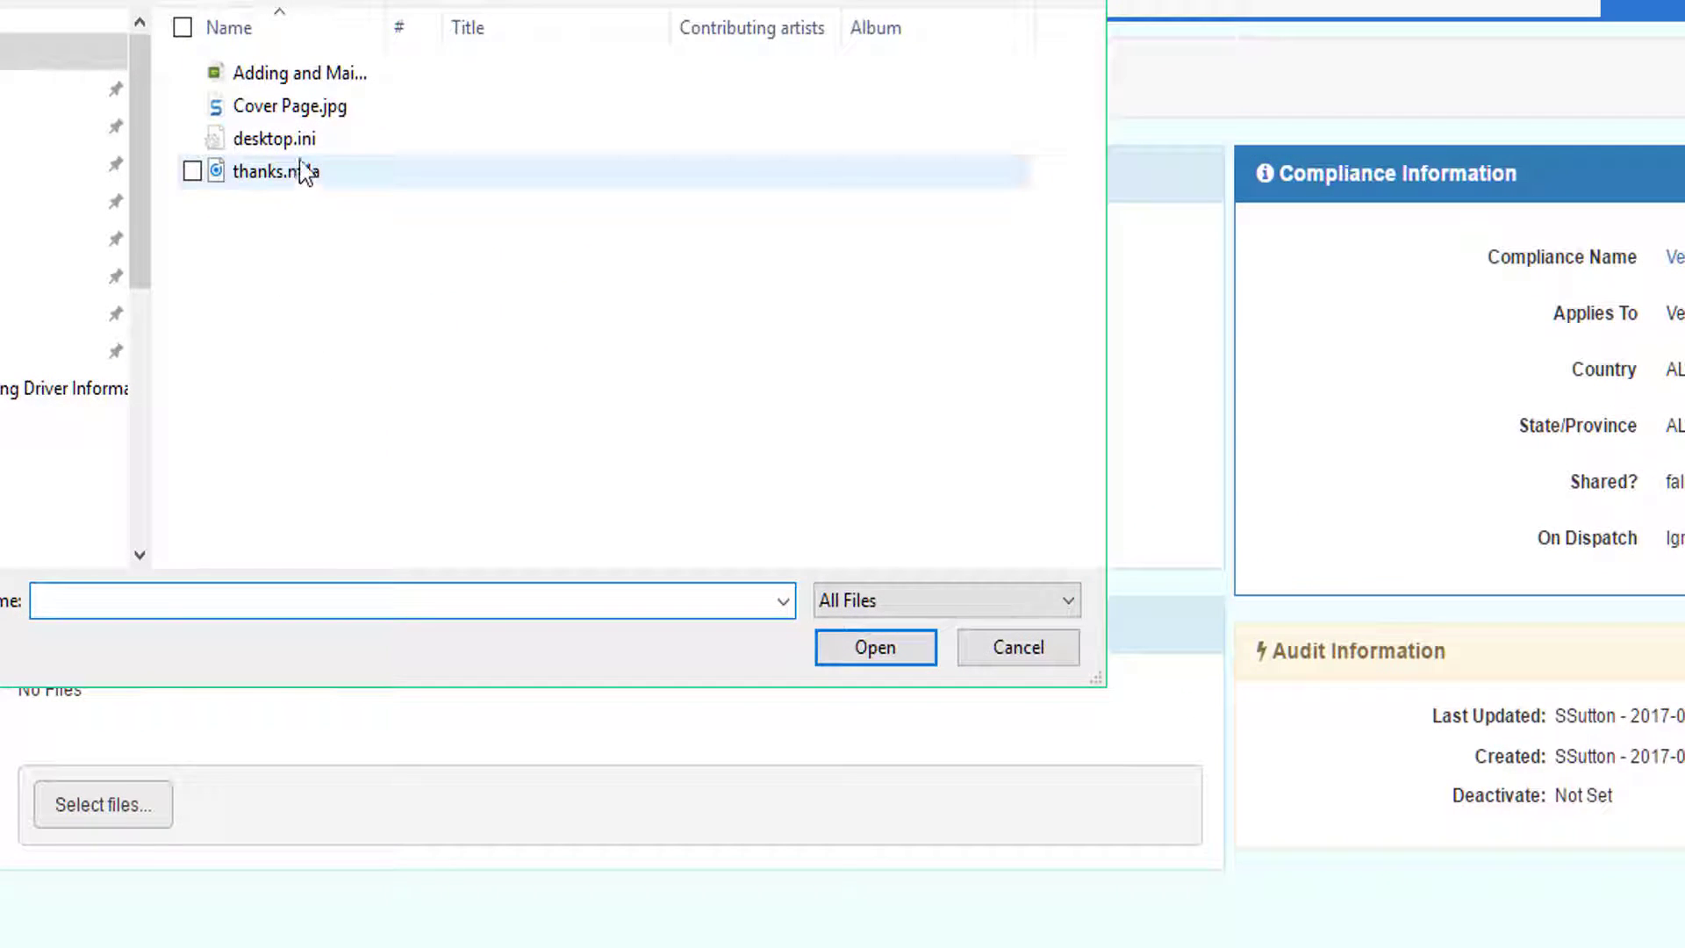
pyautogui.click(287, 109)
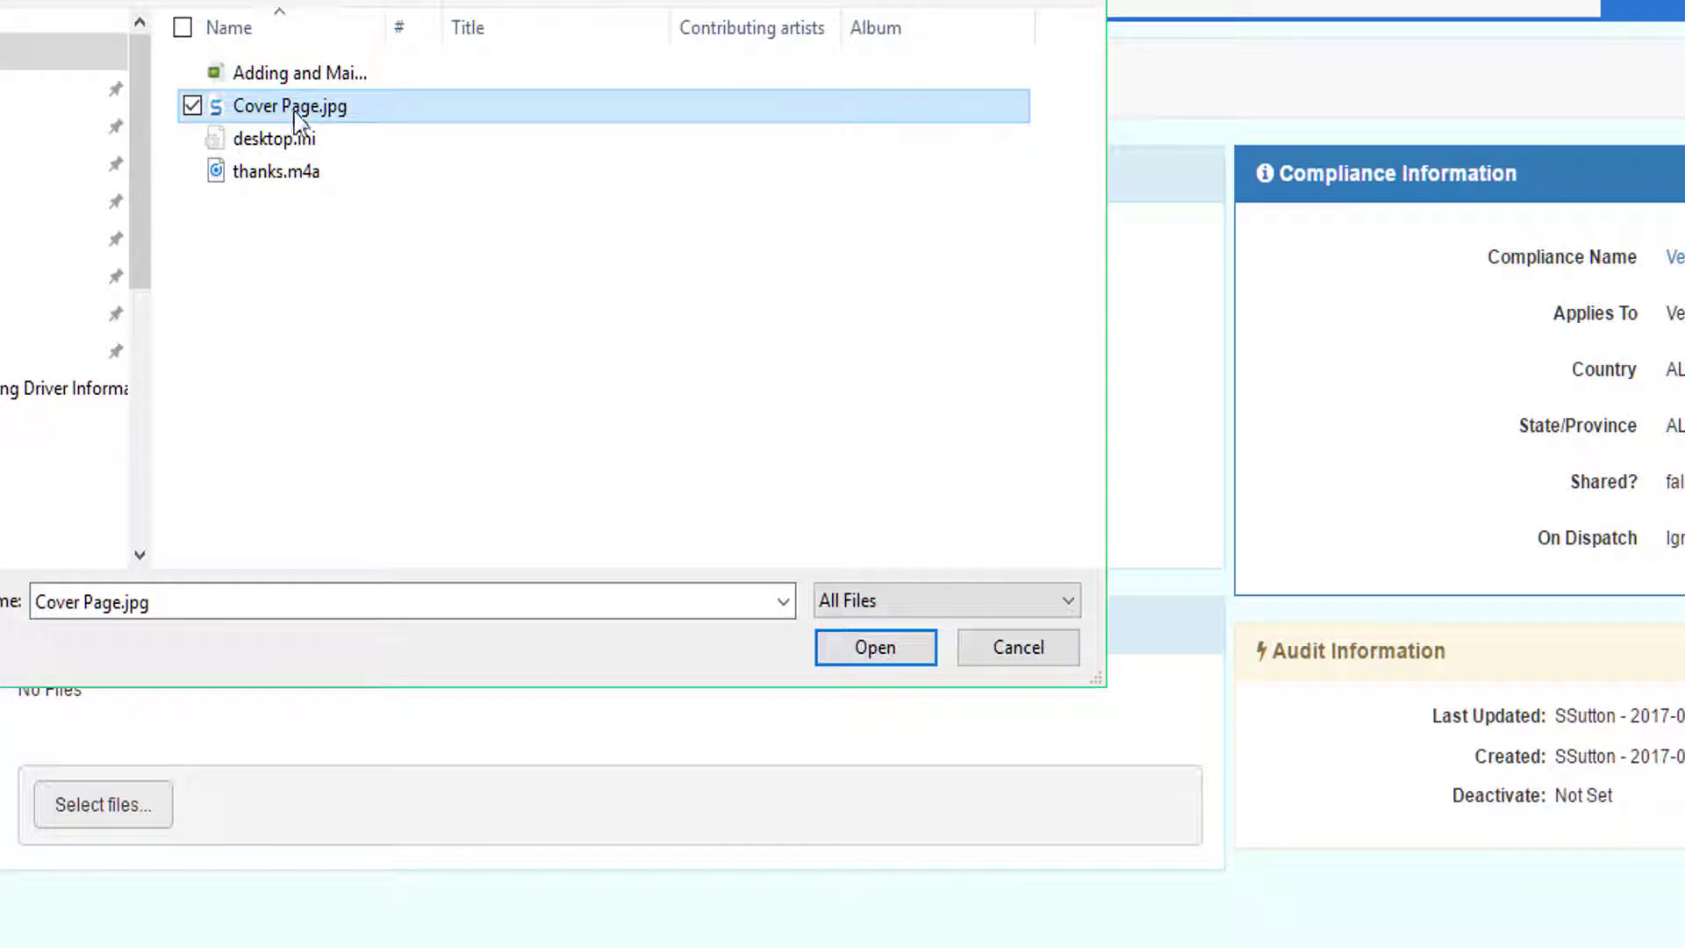
pyautogui.click(888, 651)
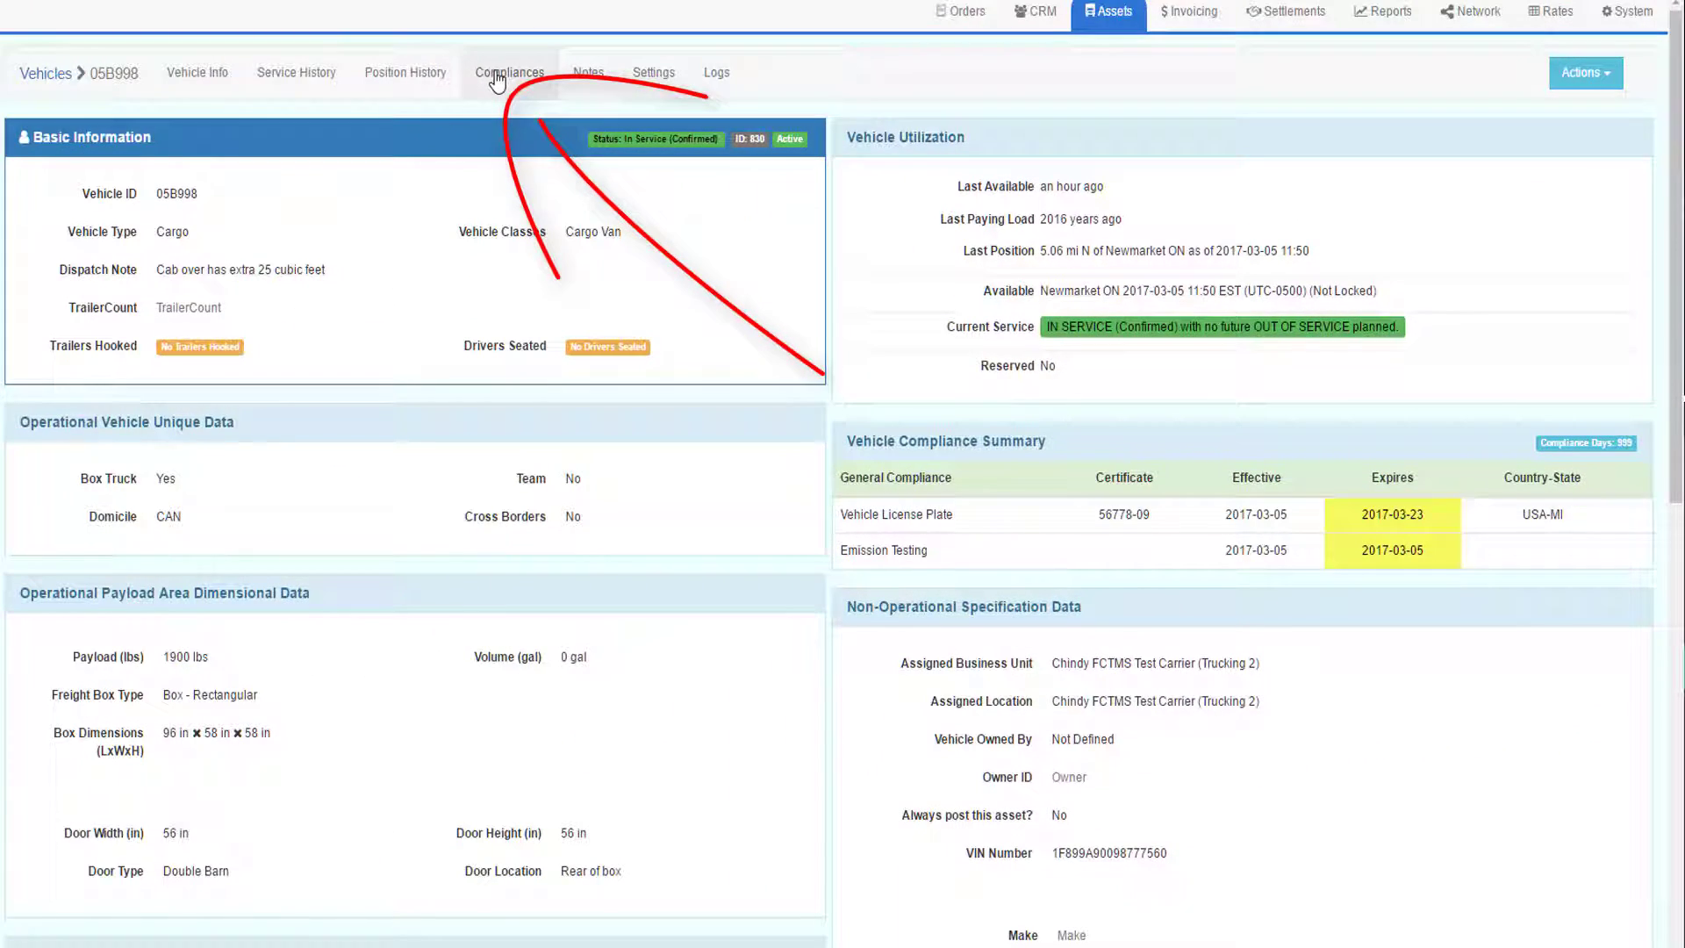
pyautogui.click(497, 79)
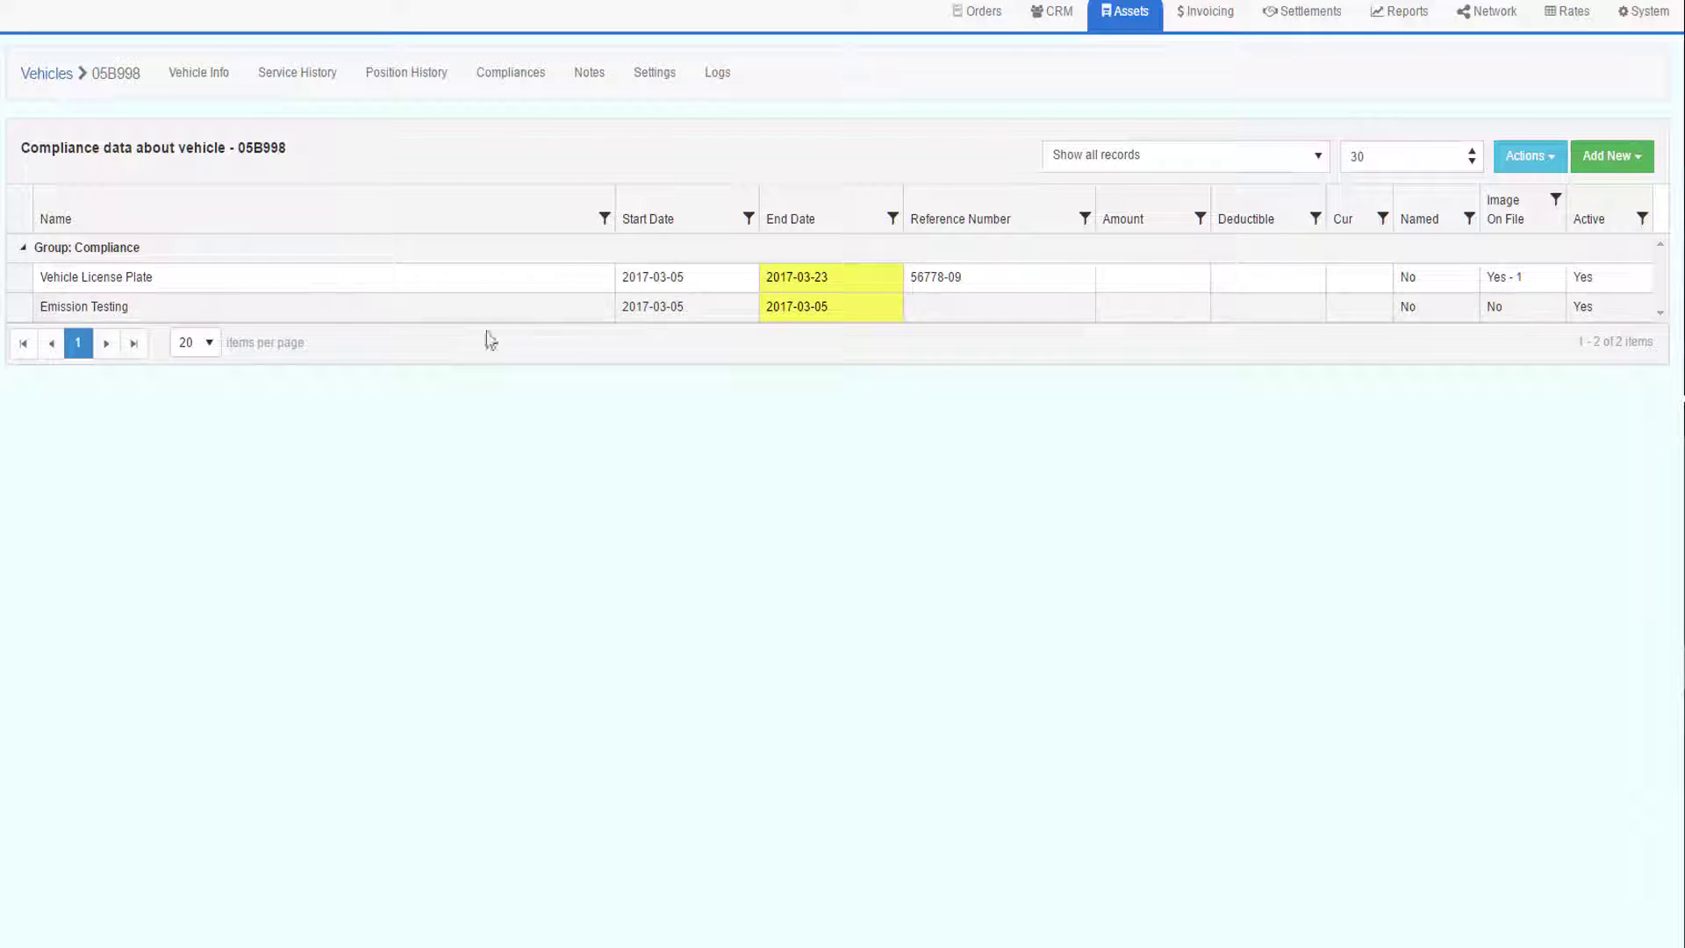
pyautogui.click(1606, 157)
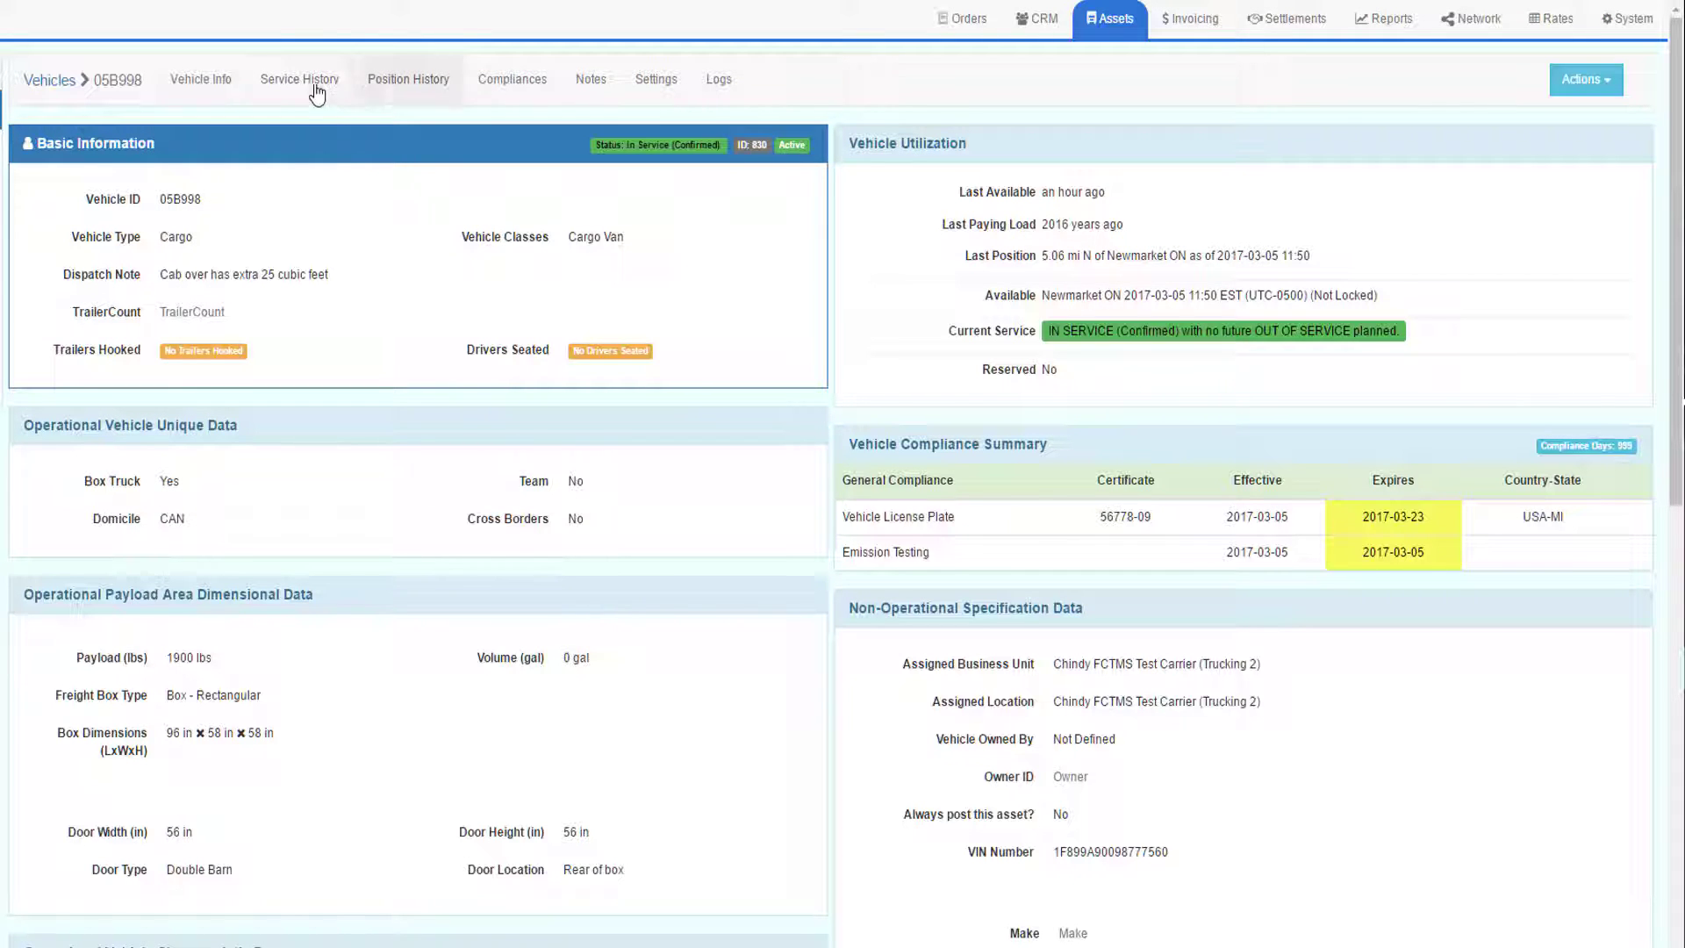
pyautogui.click(286, 95)
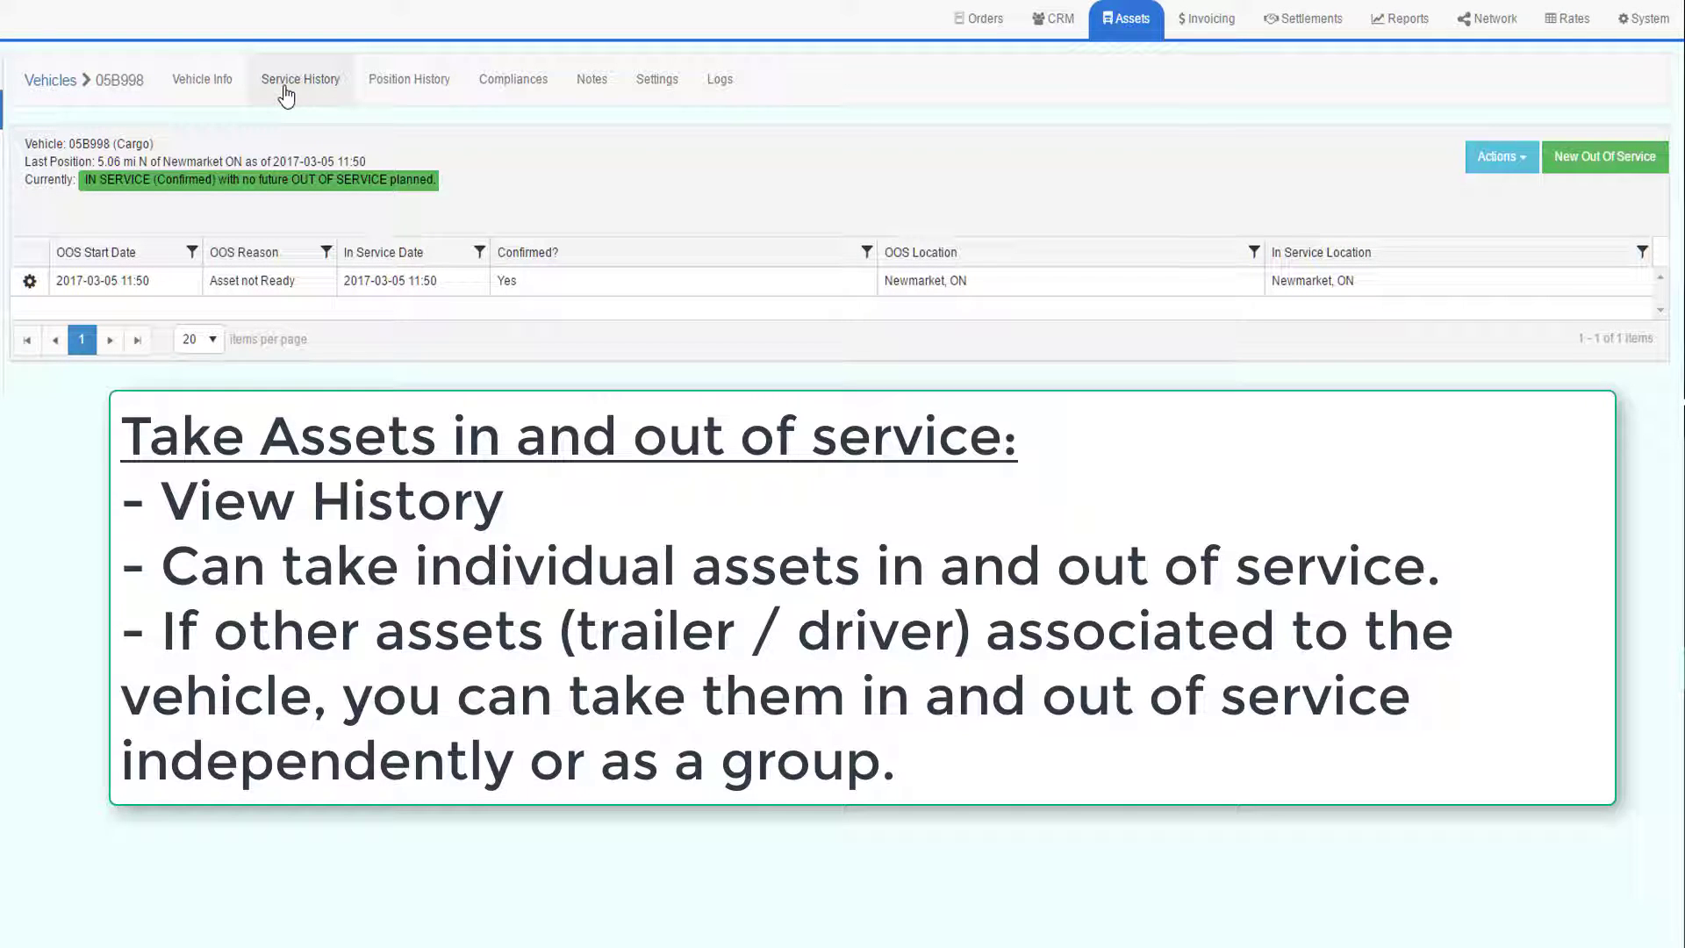
pyautogui.click(383, 88)
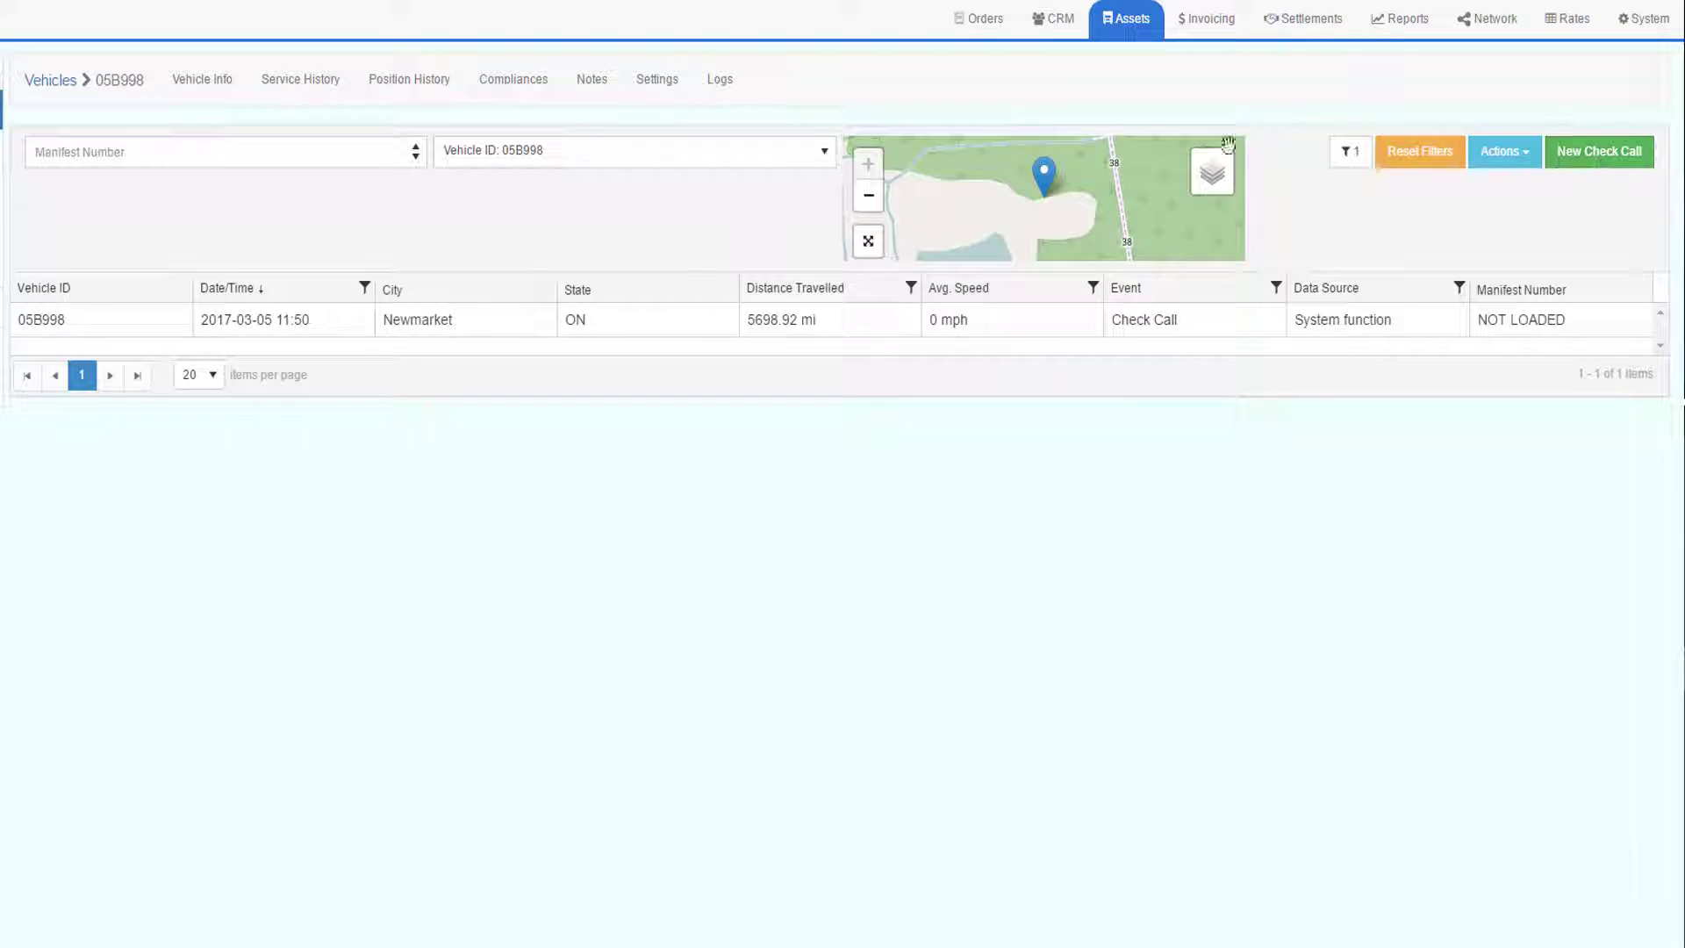
pyautogui.click(511, 86)
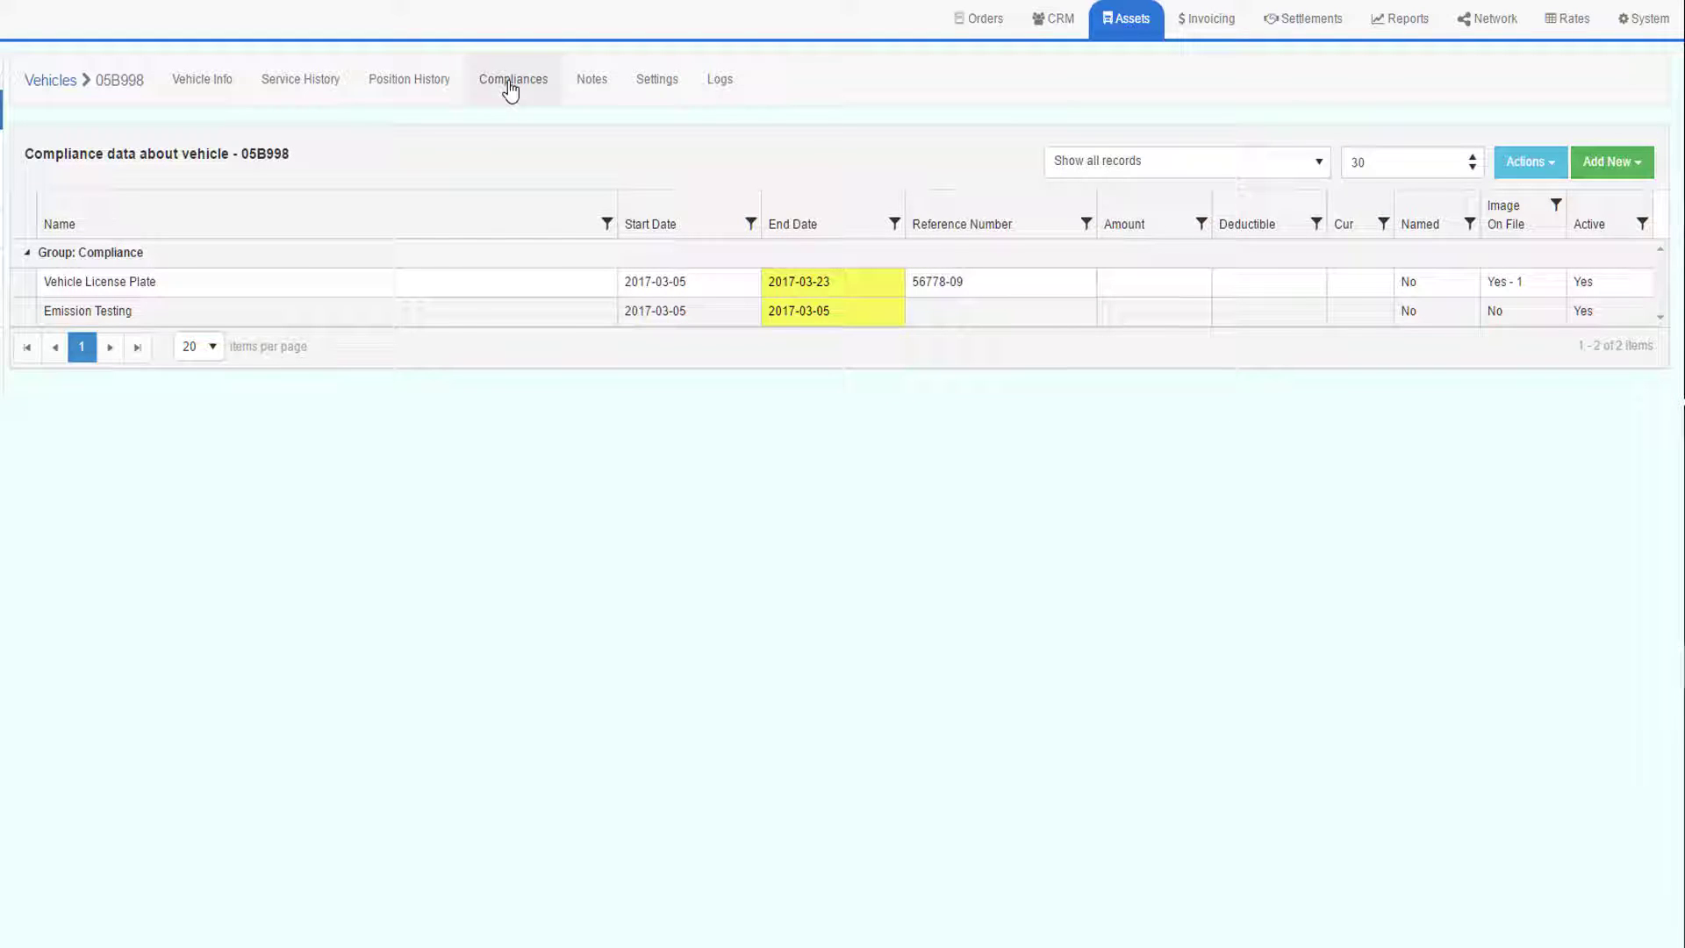
pyautogui.click(590, 89)
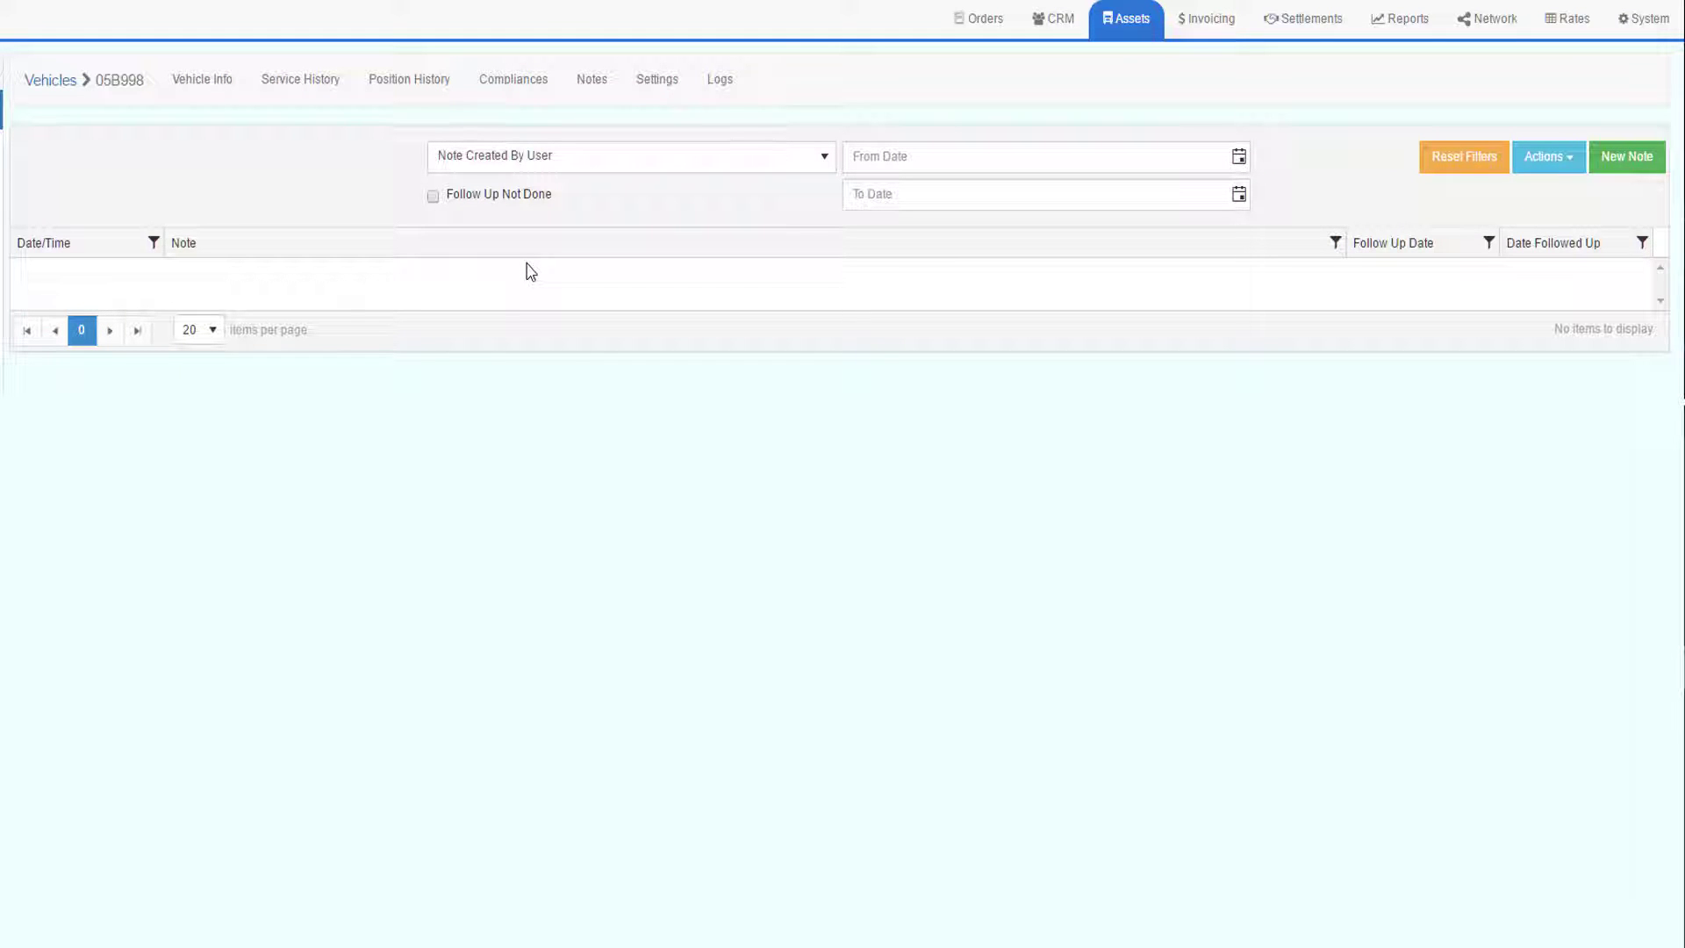
pyautogui.click(720, 88)
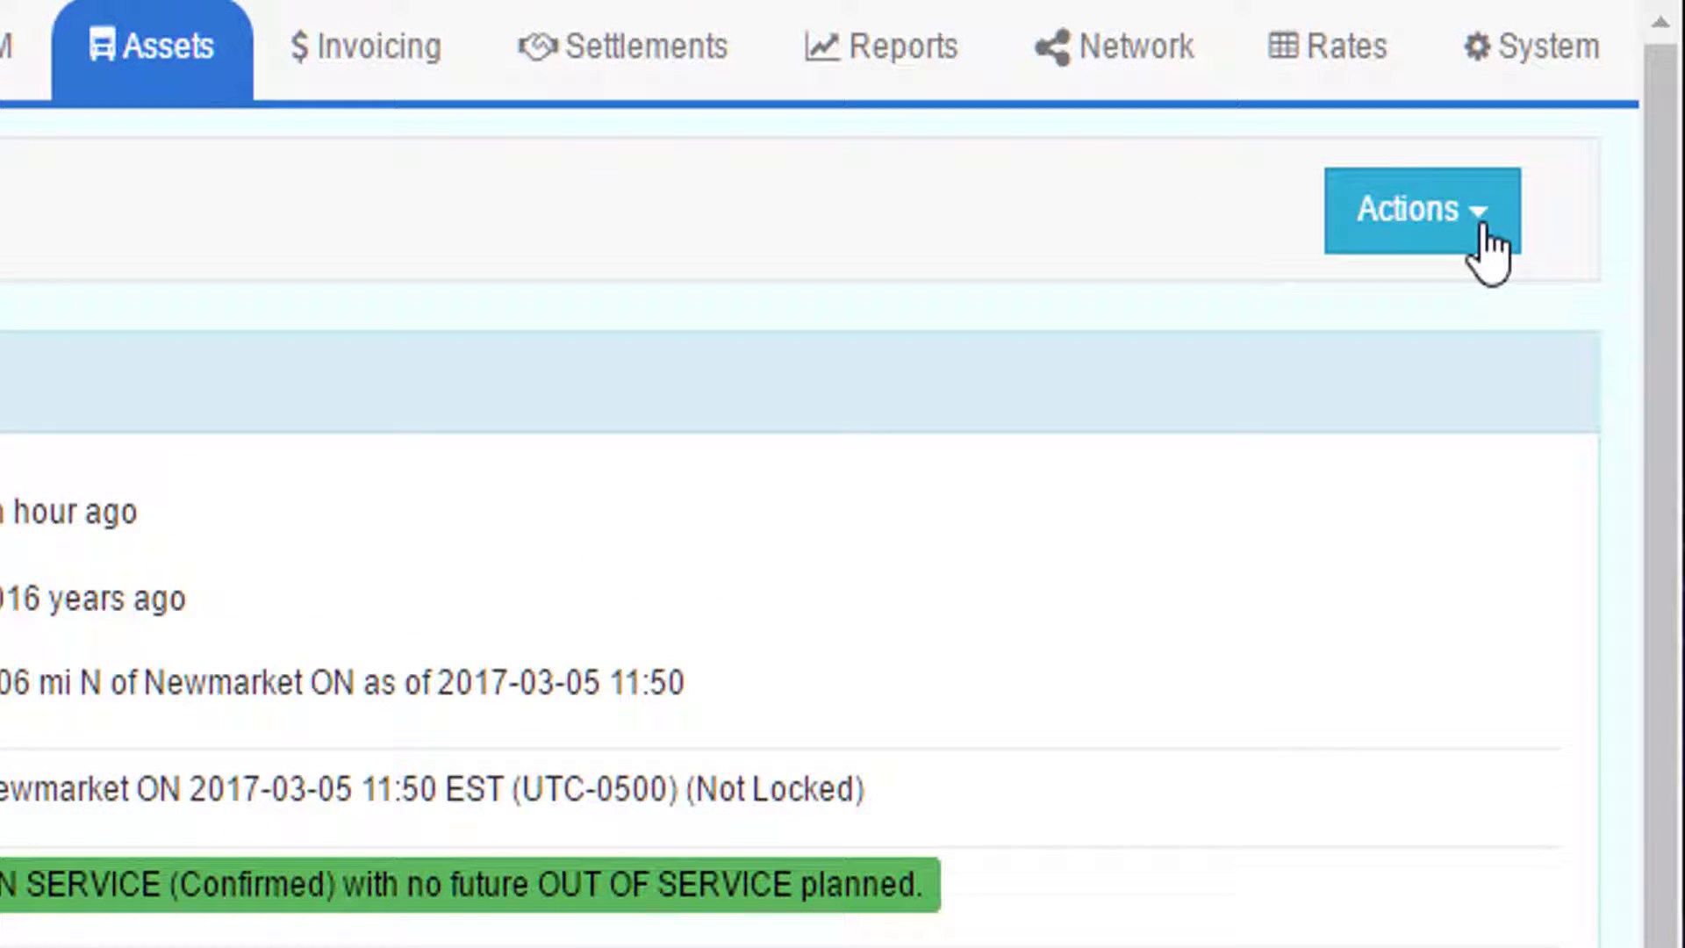
# - Deactivate vehicle 05B998 and confirm
pyautogui.click(1485, 245)
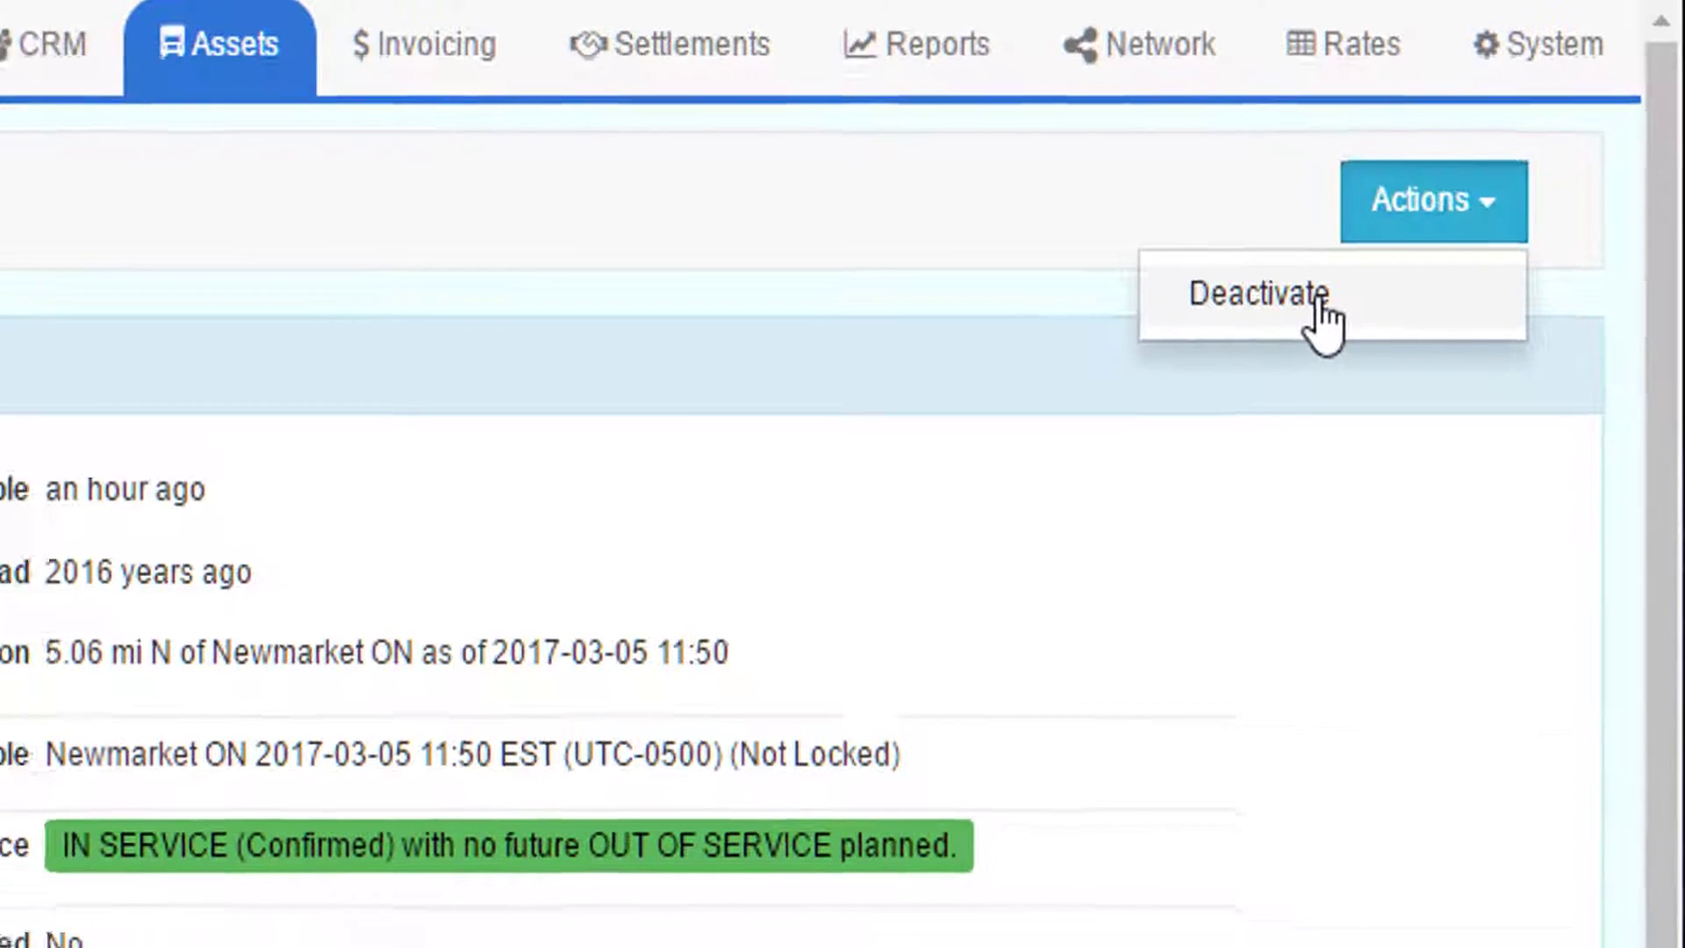
pyautogui.click(1322, 316)
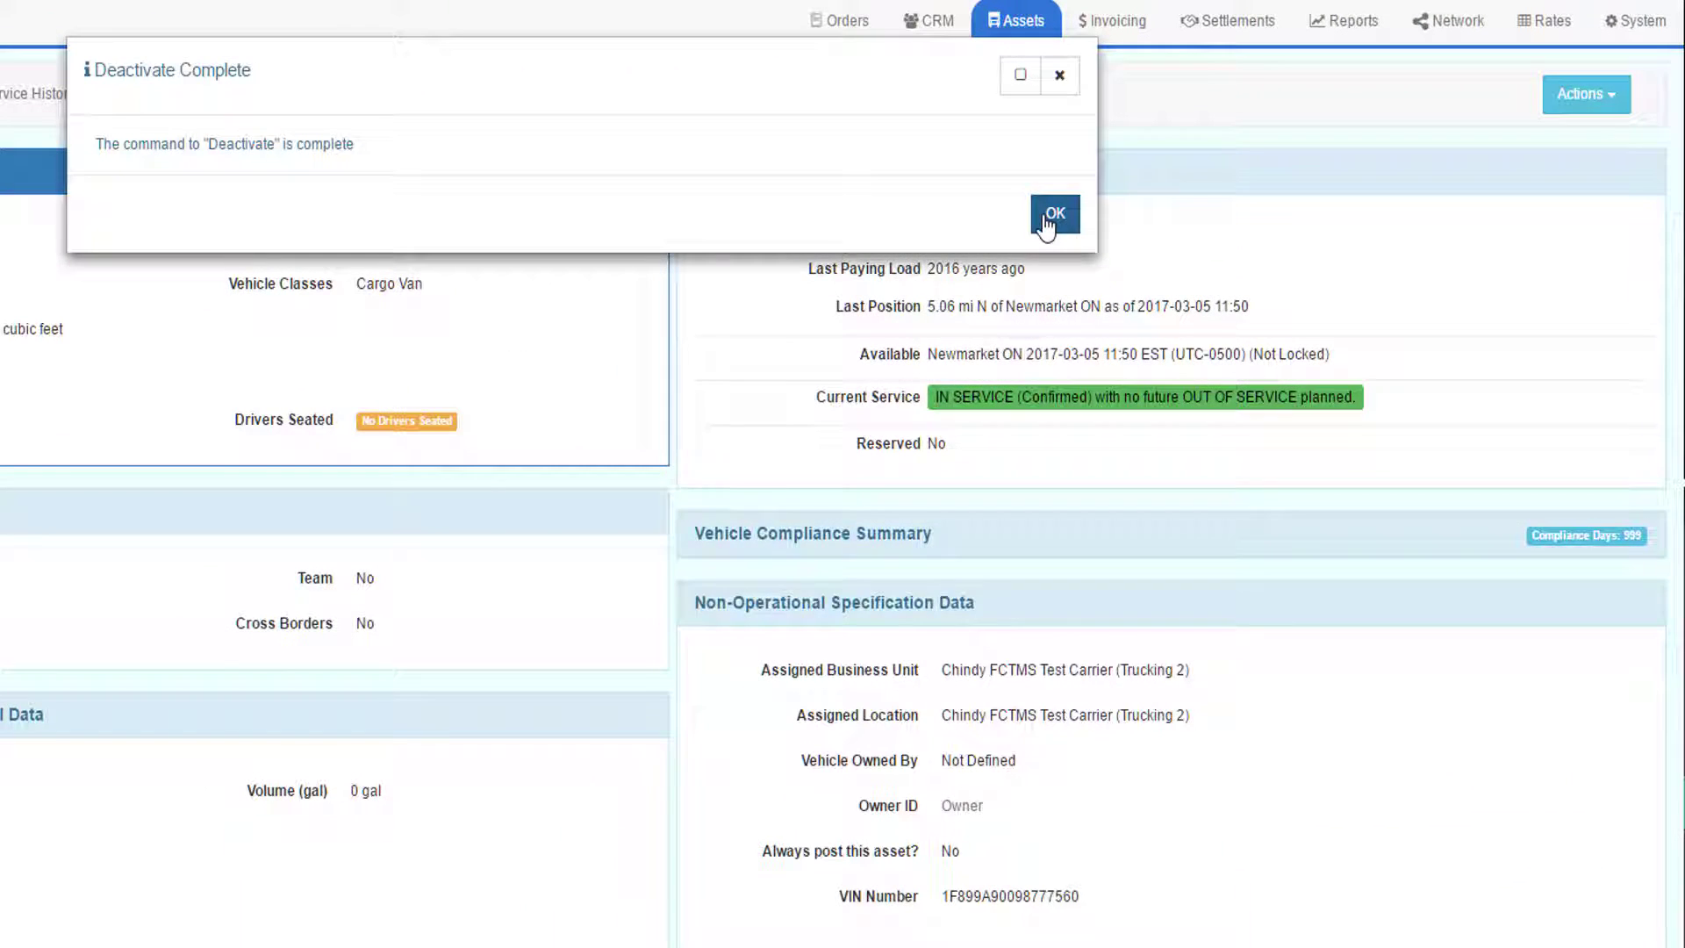
pyautogui.click(1053, 215)
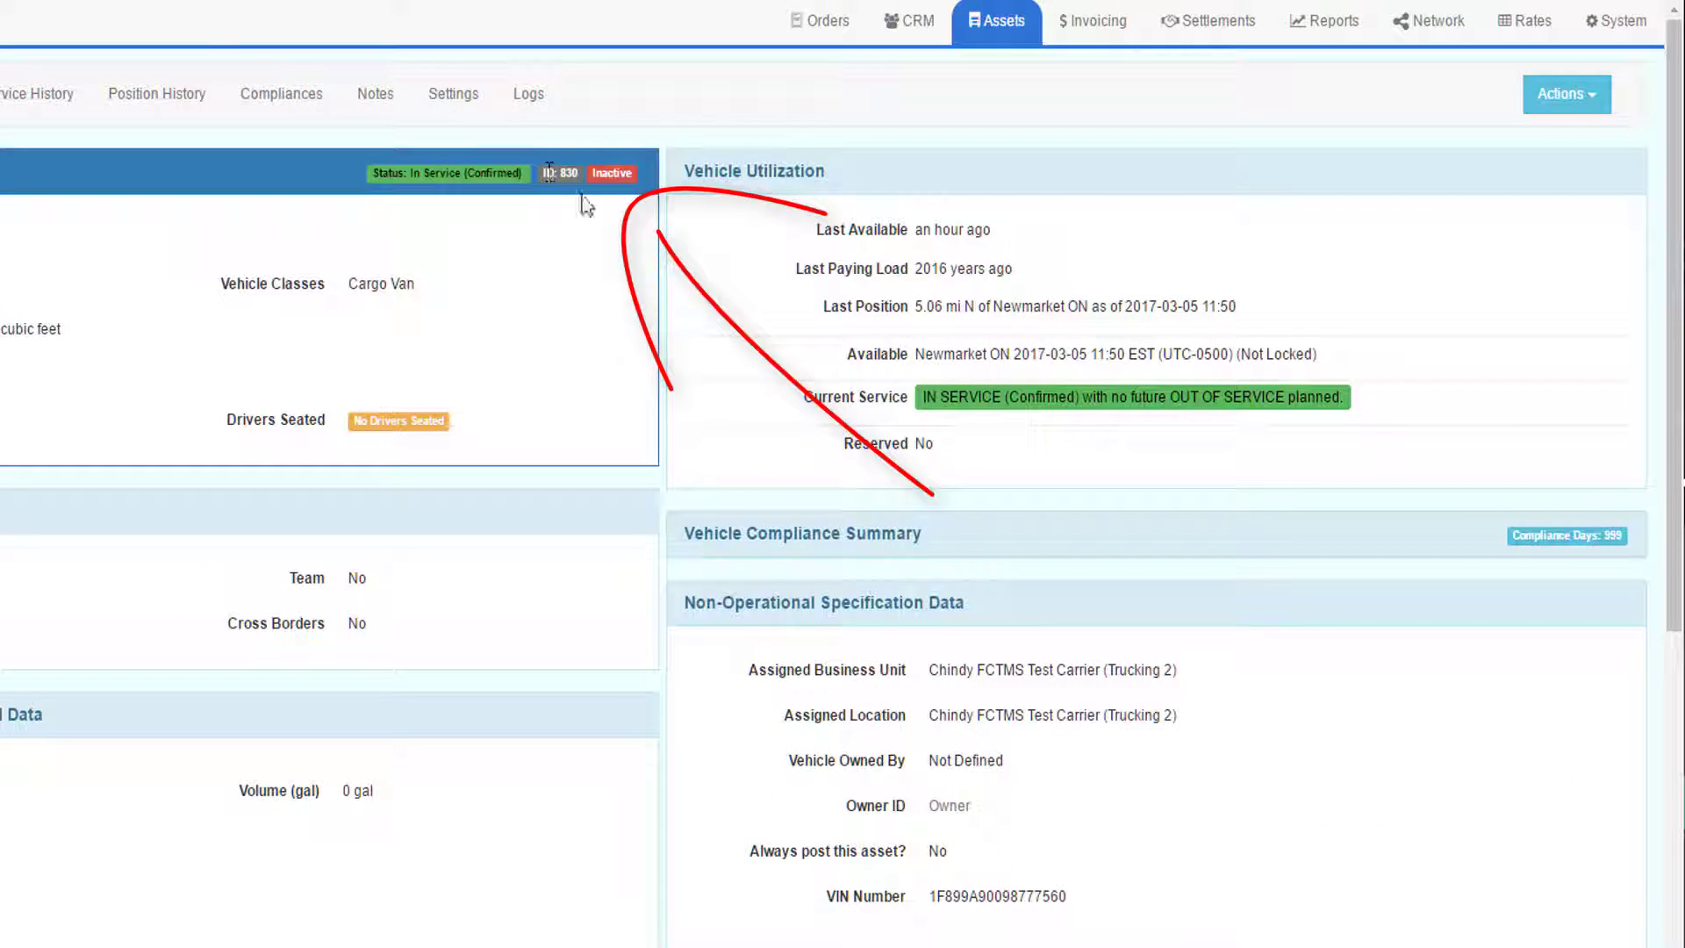
# - Reactivate vehicle 05B998 and confirm so it shows Active again
pyautogui.click(1586, 98)
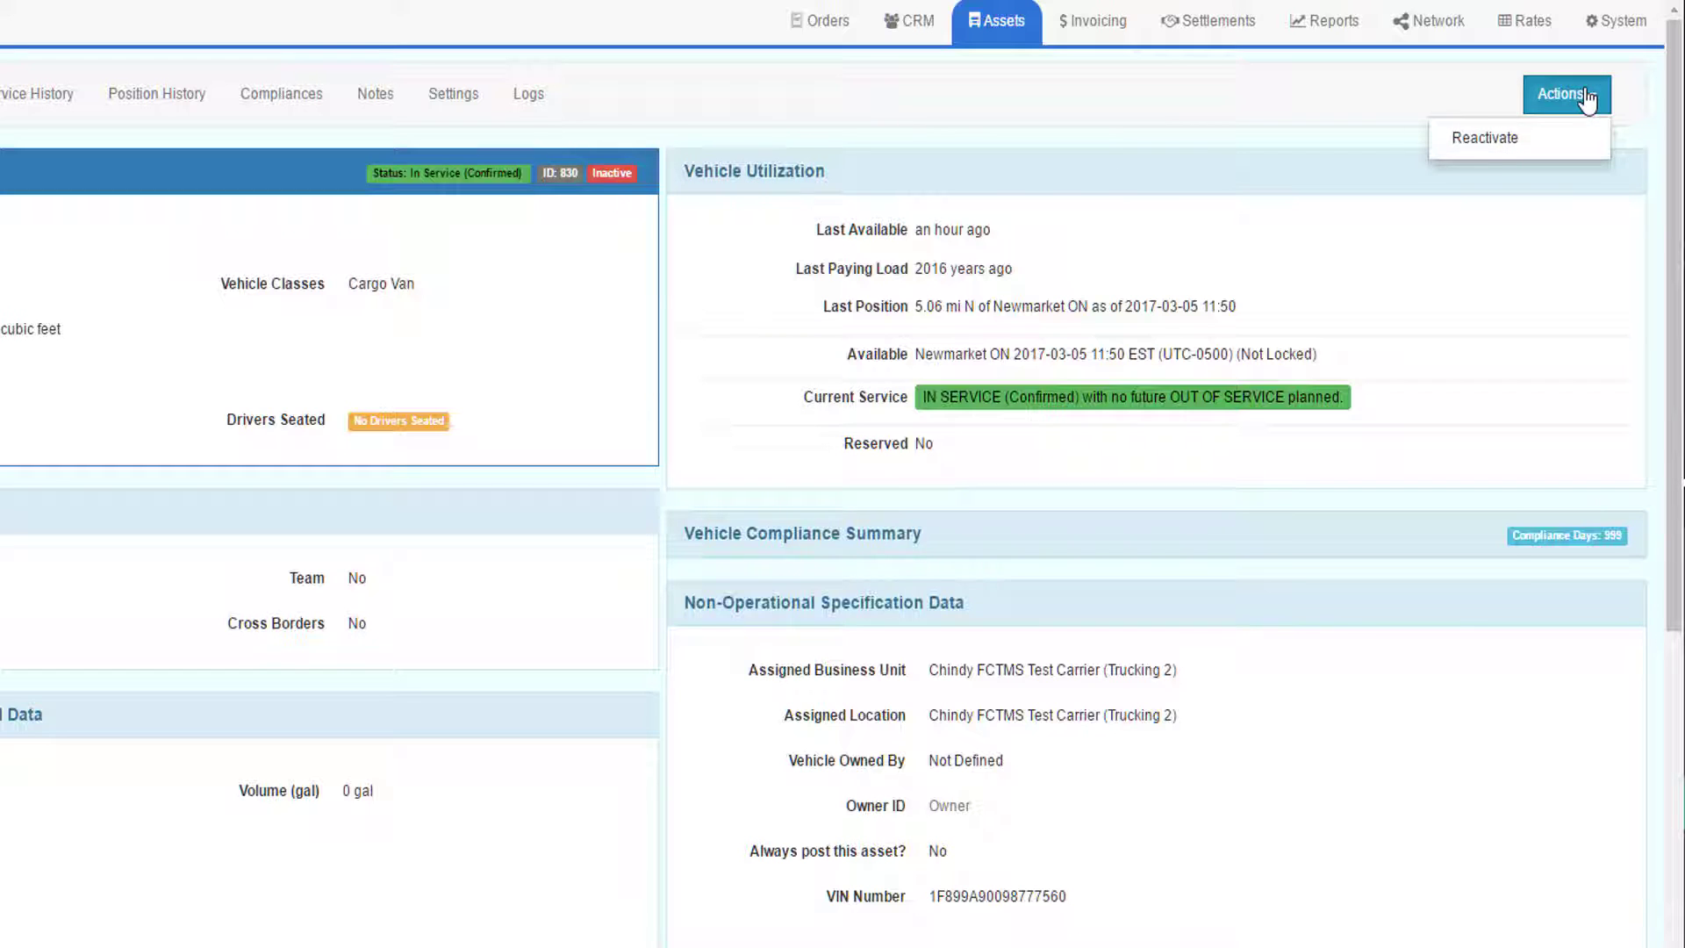
pyautogui.click(1489, 138)
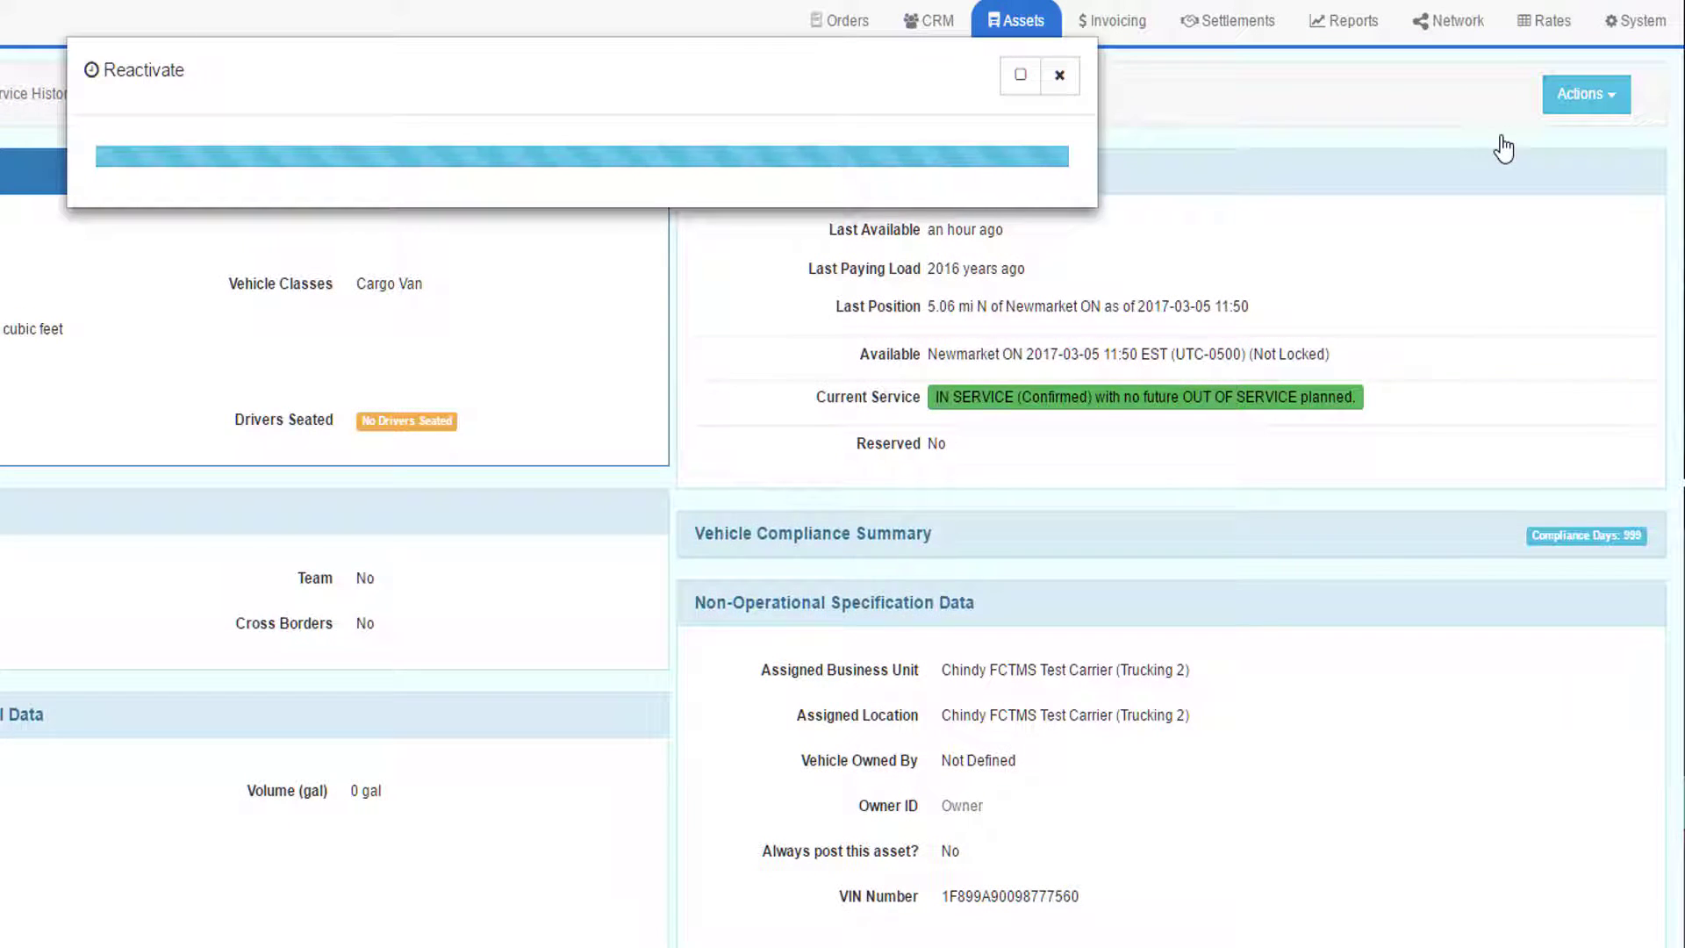
pyautogui.click(1054, 216)
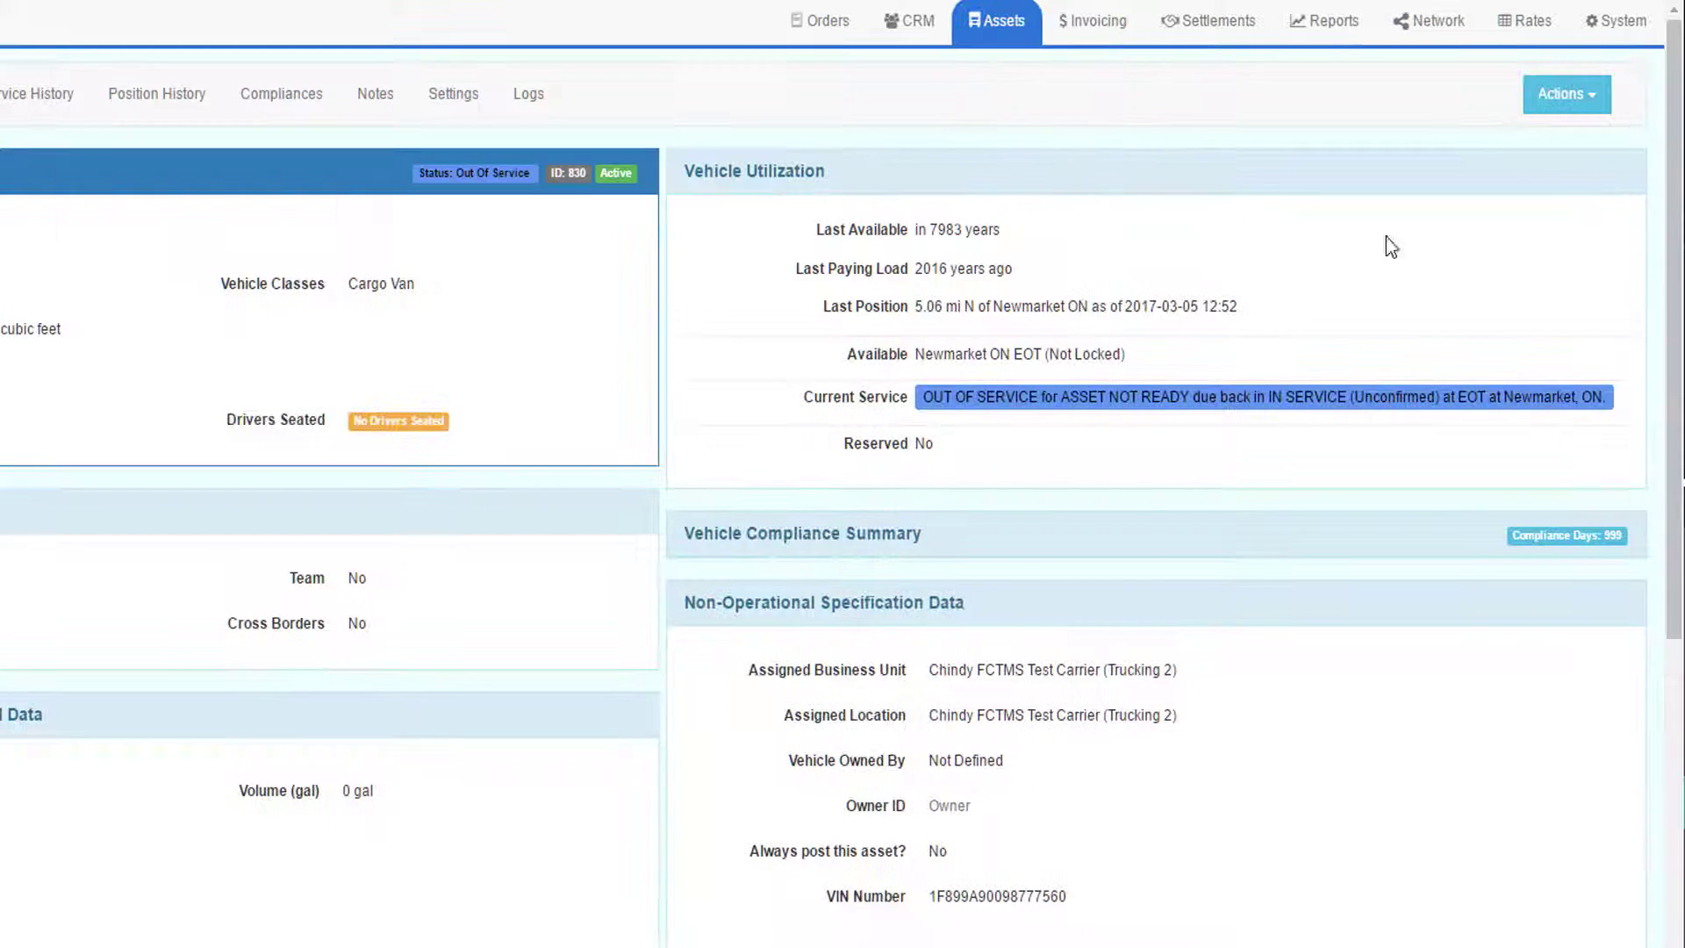